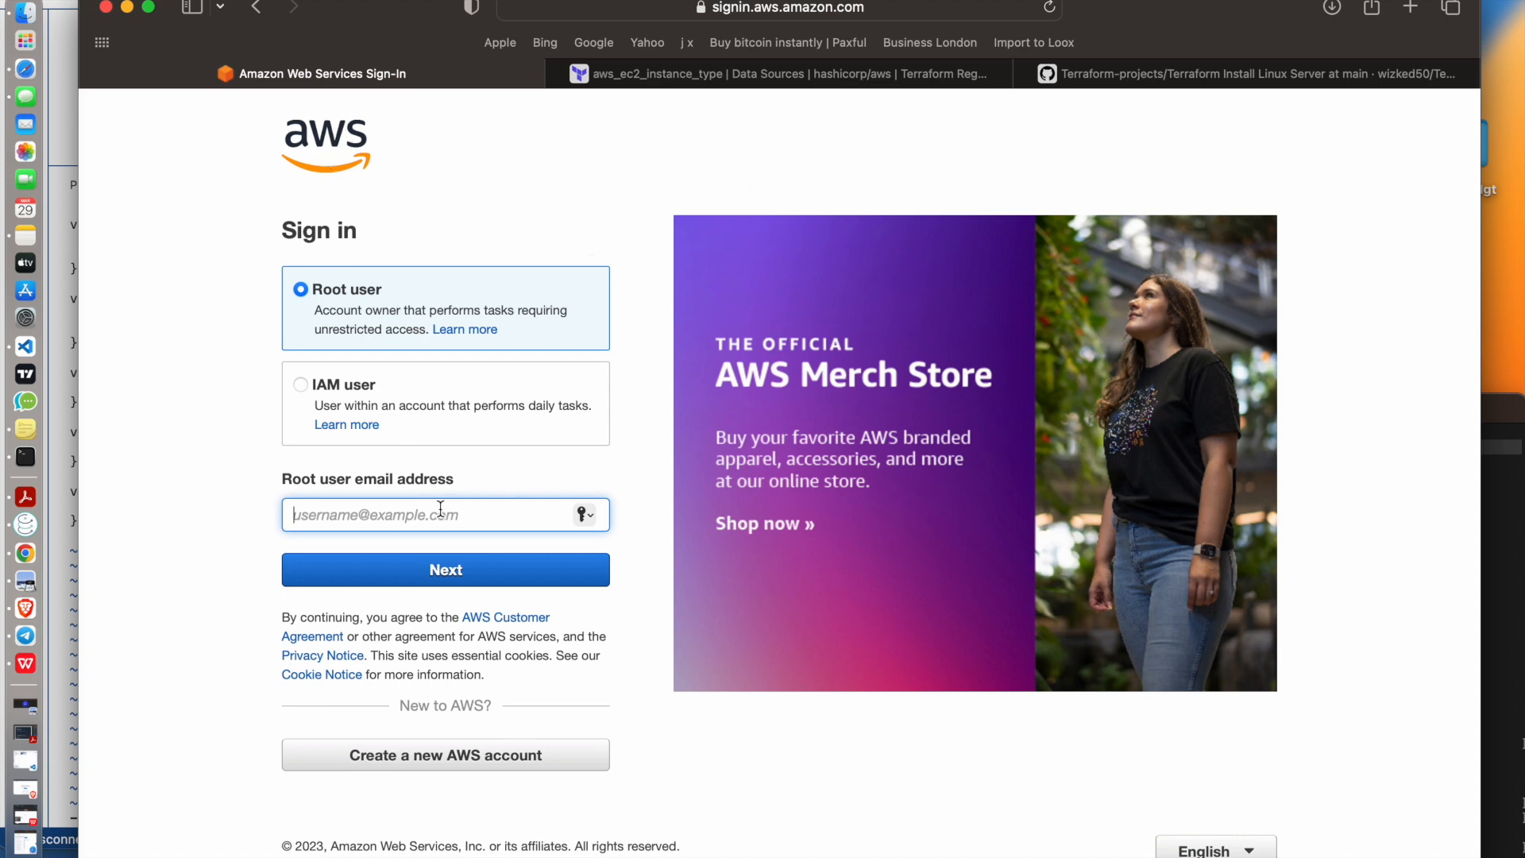
Sign in as root user with the saved account email and fill in the saved account password
{"action": "type", "text": "sw"}
{"action": "key", "text": "BackSpace"}
{"action": "key", "text": "BackSpace"}
{"action": "type", "text": "wi"}
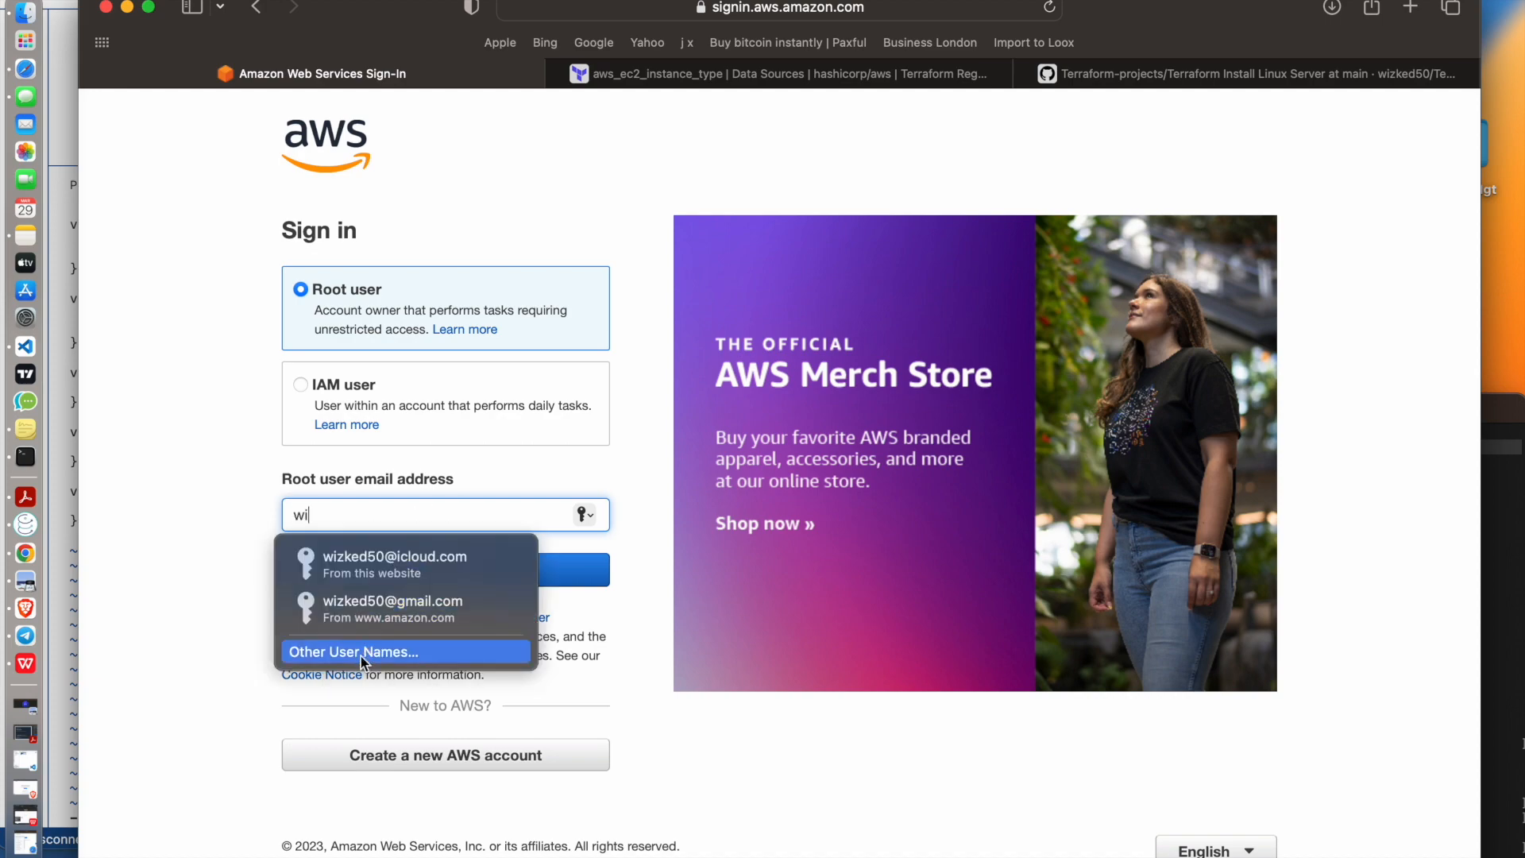
{"action": "left_click", "coordinate": [401, 566]}
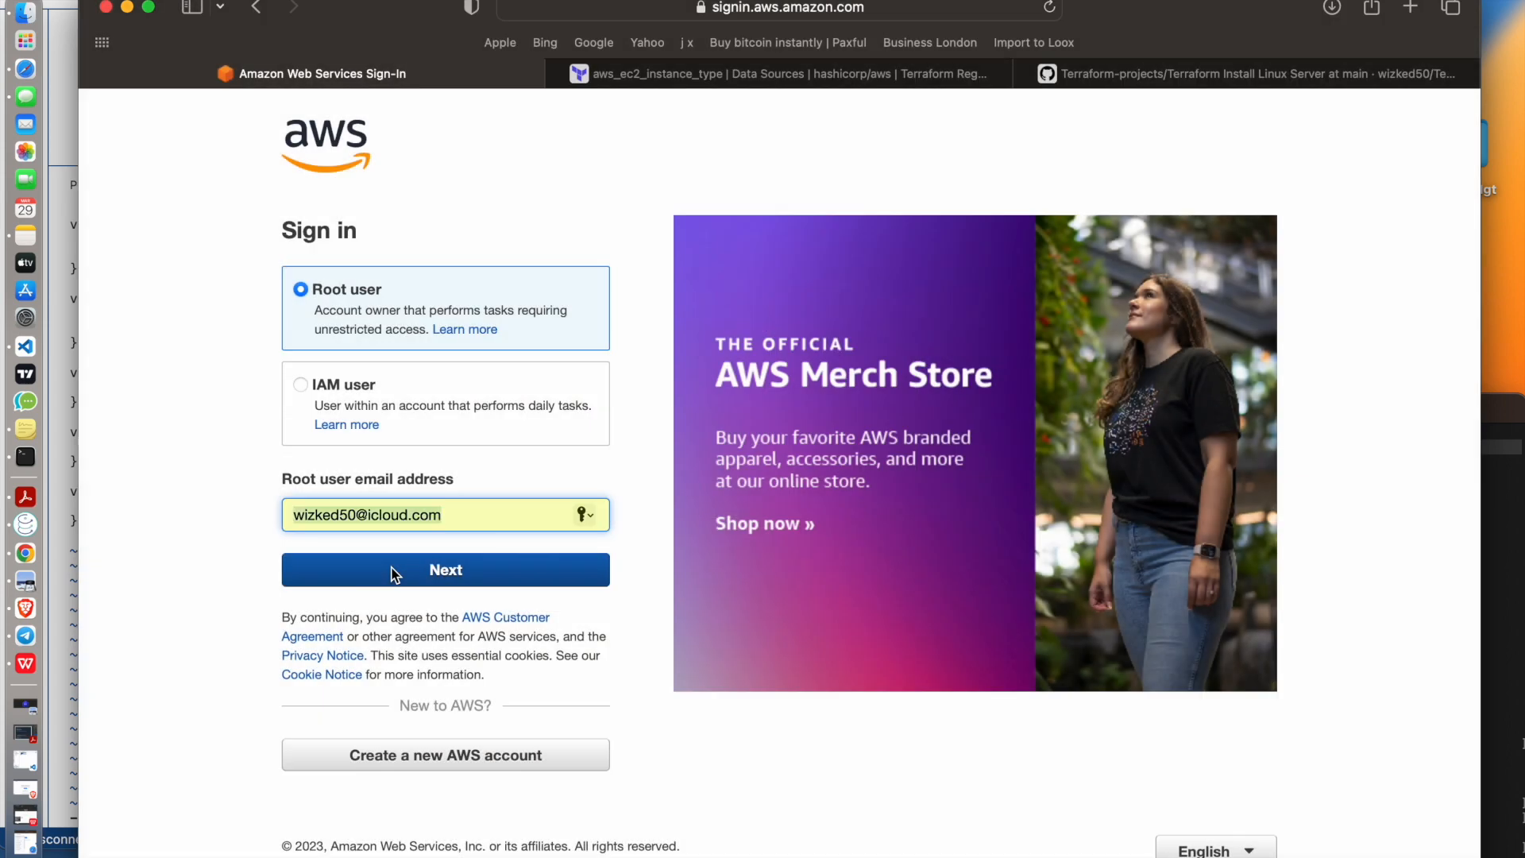
{"action": "left_click", "coordinate": [393, 572]}
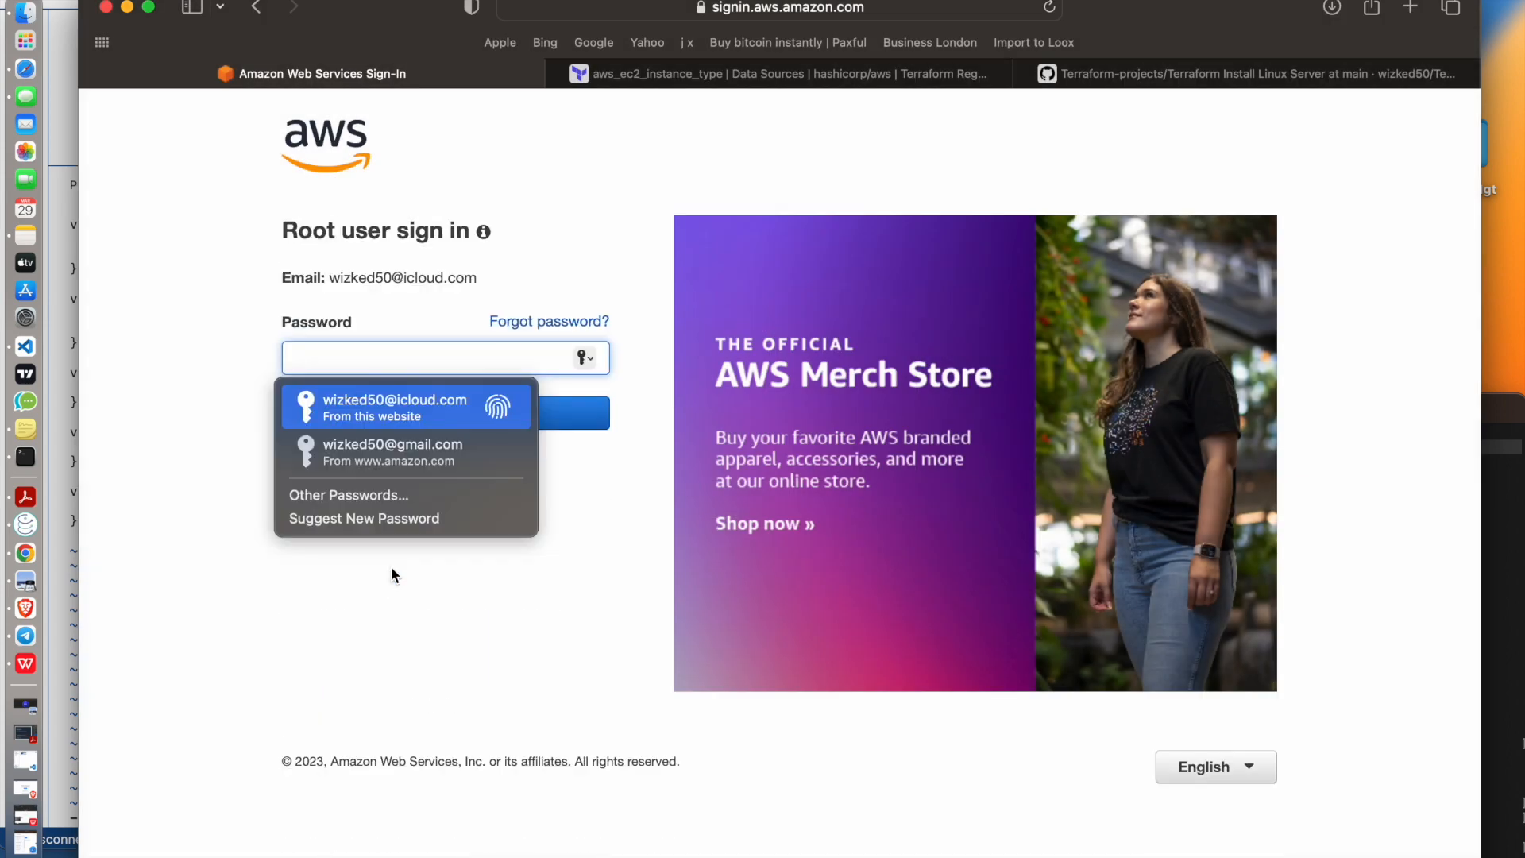
{"action": "key", "text": "Return"}
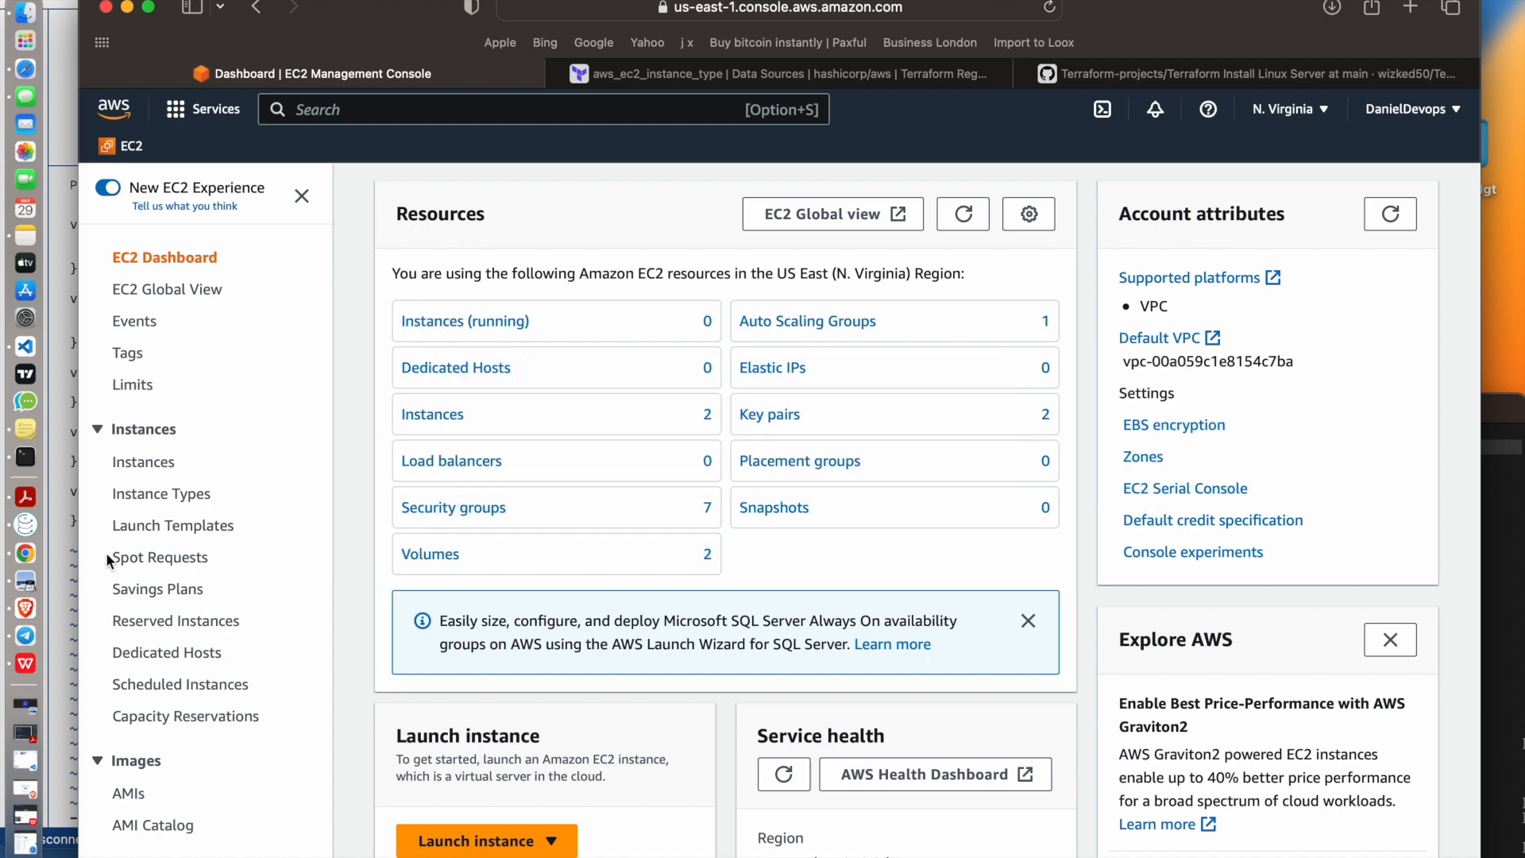
Search the console for "instance" and open the EC2 Instances list
{"action": "scroll", "coordinate": [106, 556], "scroll_direction": "down", "scroll_amount": 3}
{"action": "scroll", "coordinate": [148, 629], "scroll_direction": "down", "scroll_amount": 7}
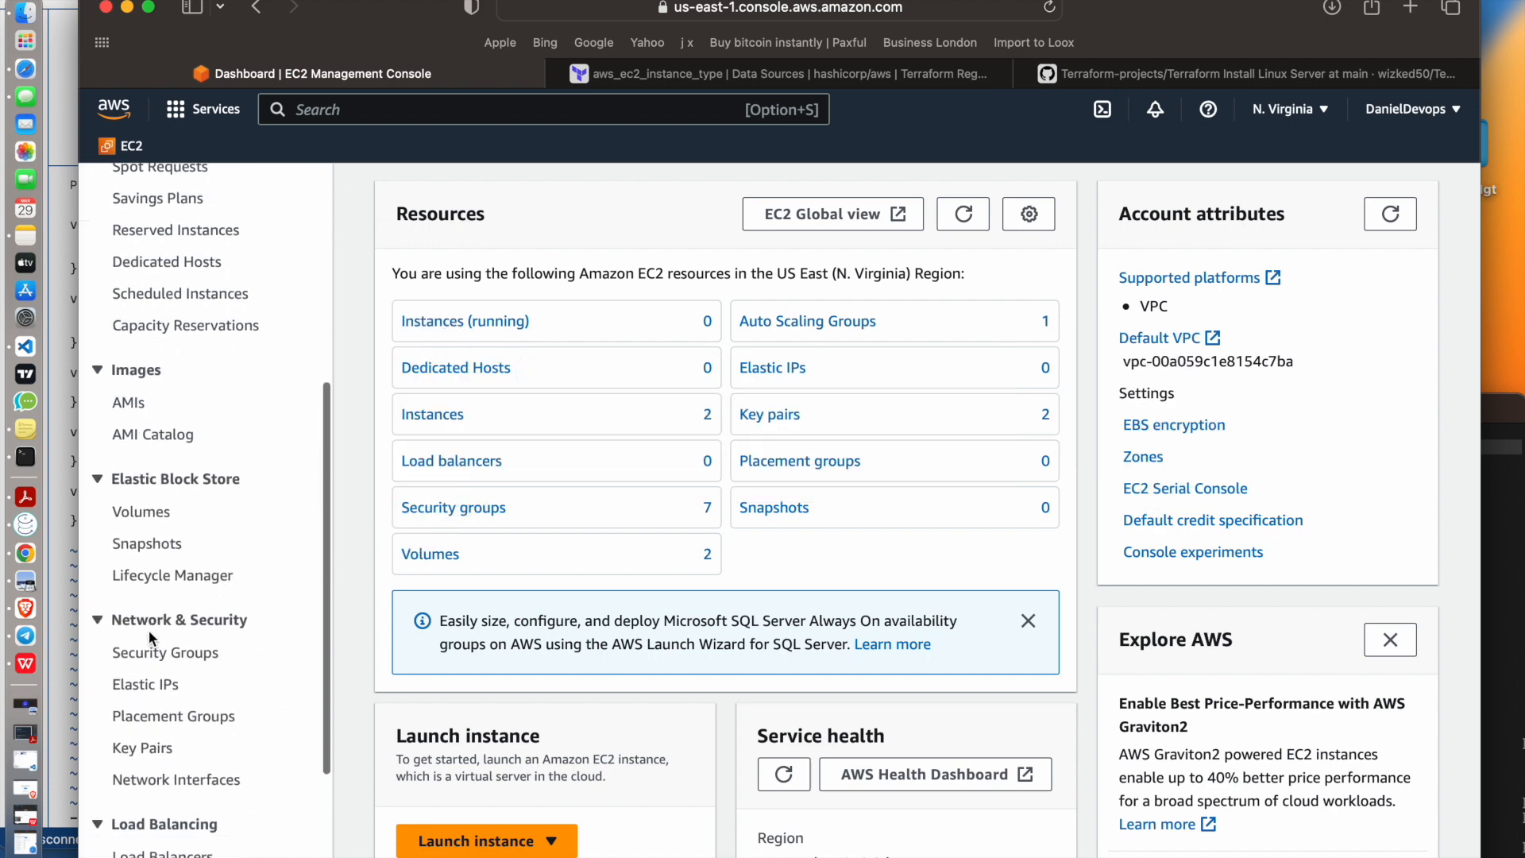
{"action": "scroll", "coordinate": [150, 636], "scroll_direction": "down", "scroll_amount": 2}
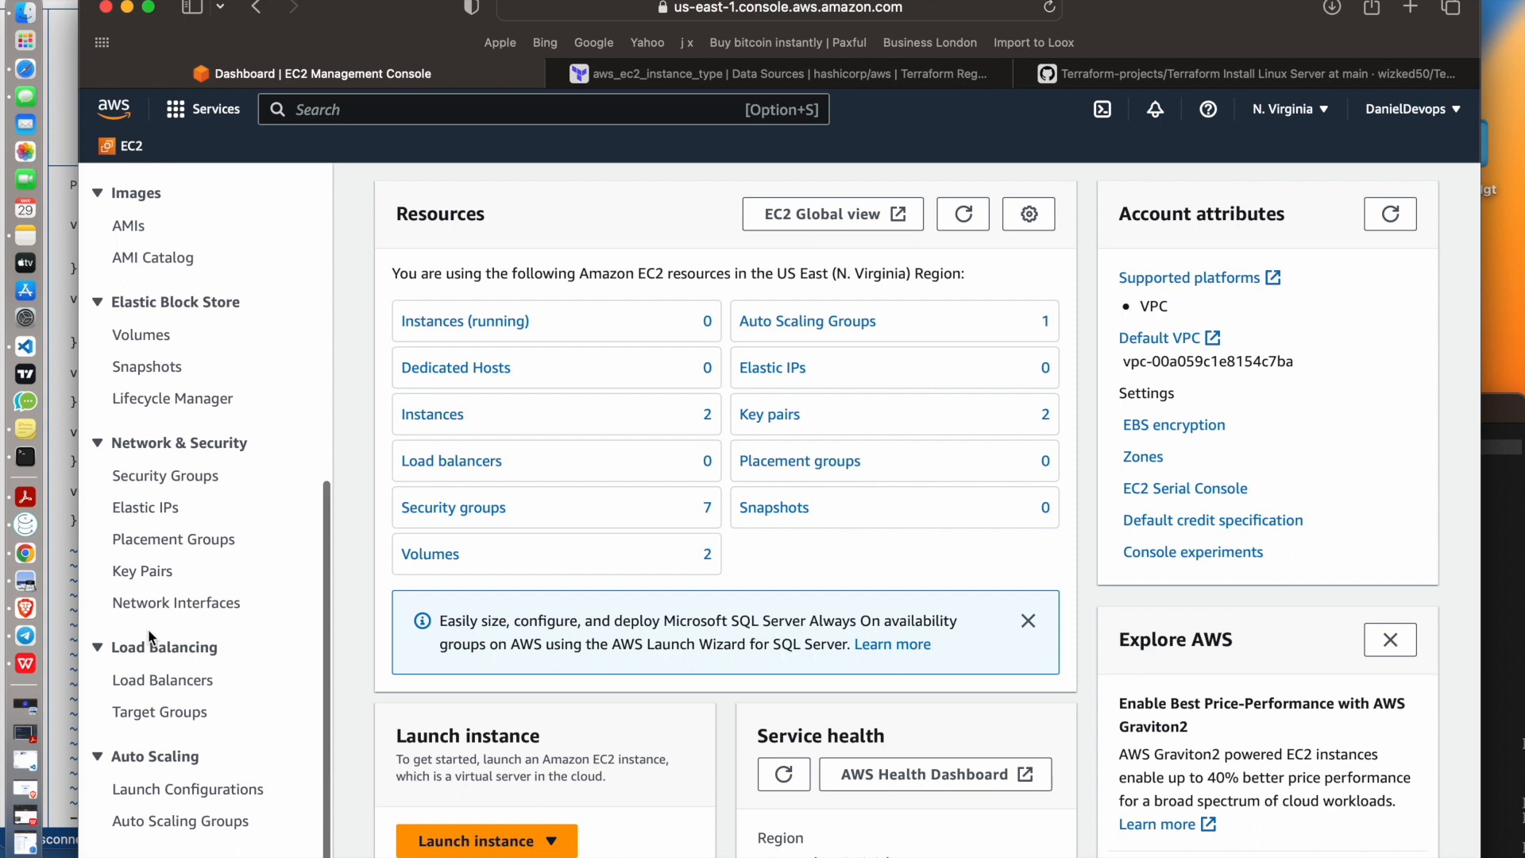
{"action": "scroll", "coordinate": [178, 522], "scroll_direction": "up", "scroll_amount": 10}
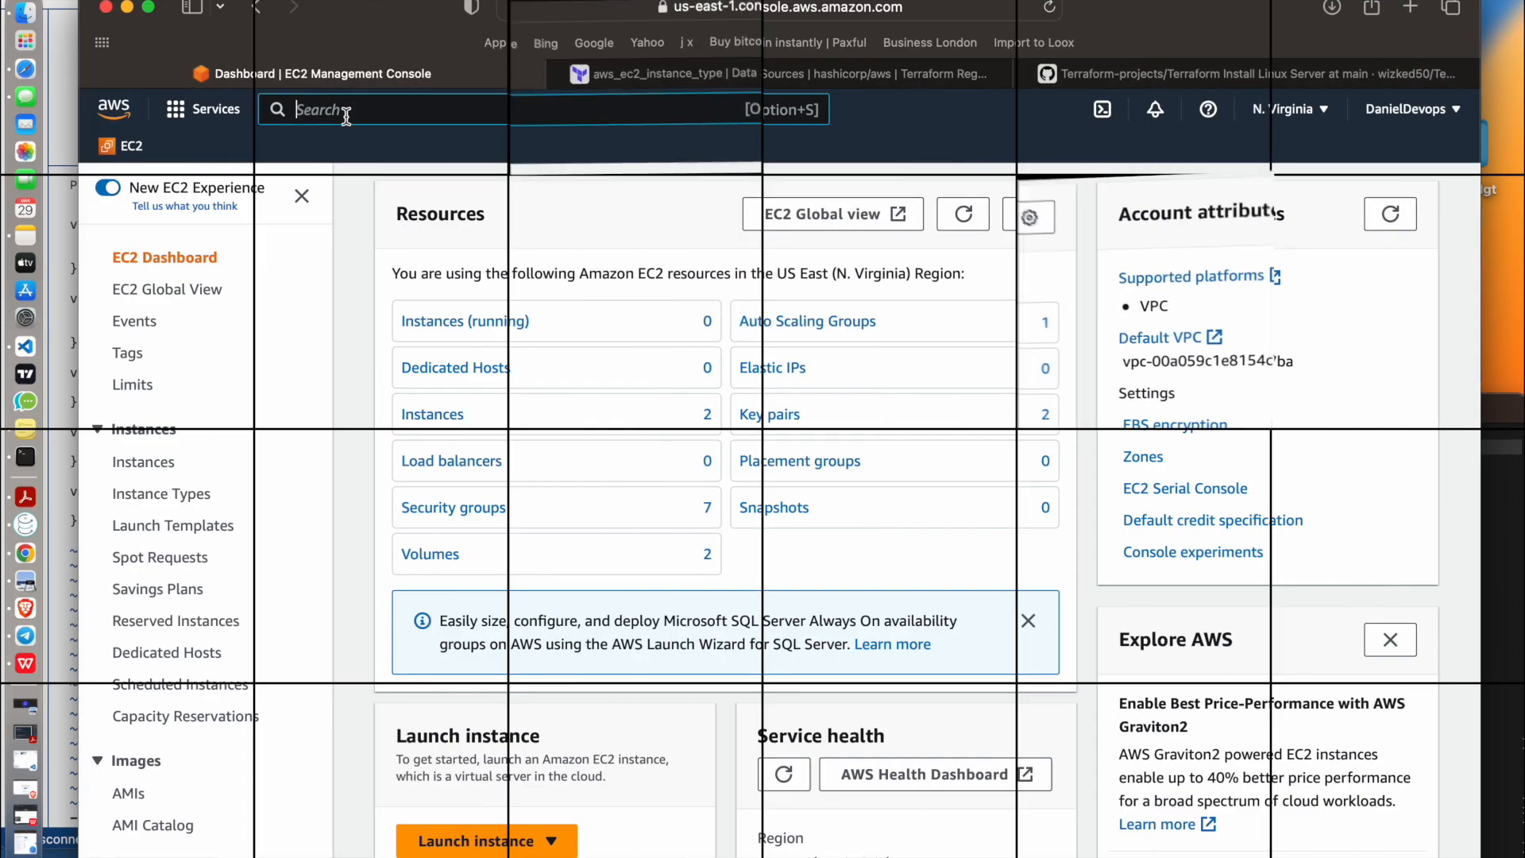
{"action": "left_click", "coordinate": [300, 109]}
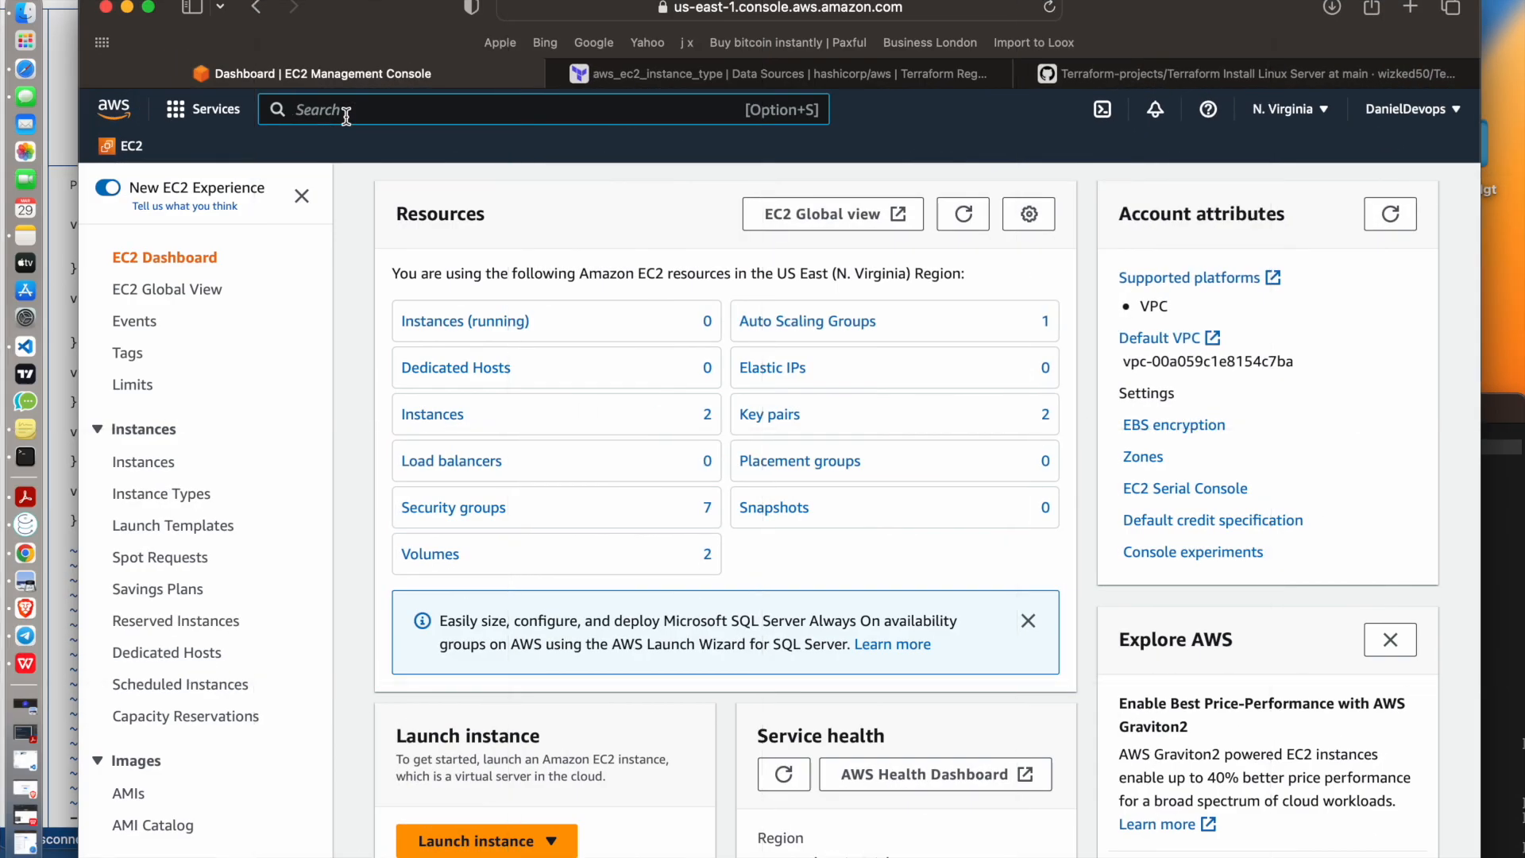
{"action": "type", "text": "instance"}
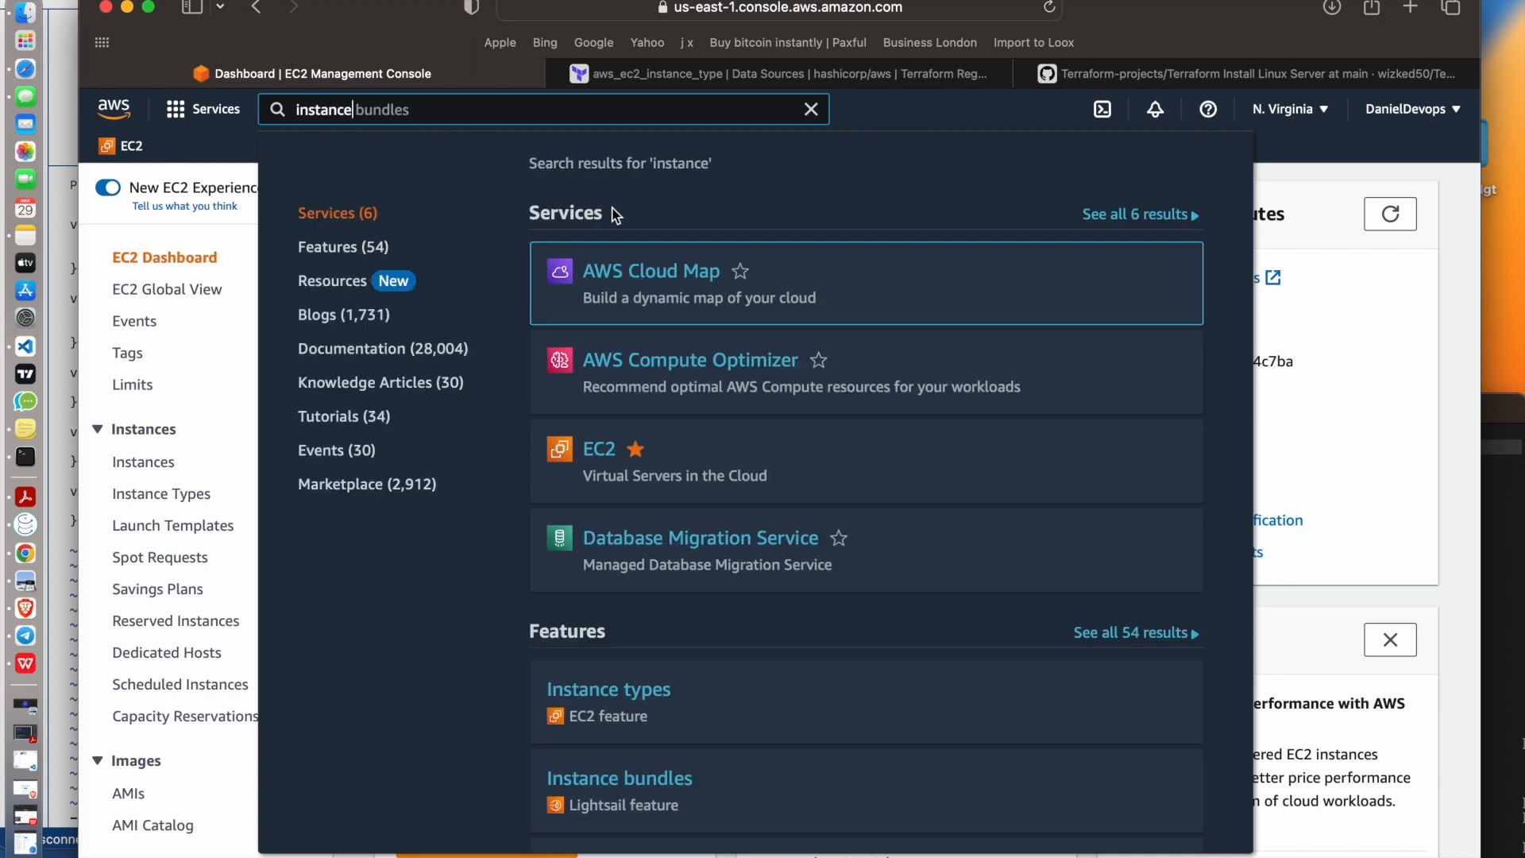
{"action": "mouse_move", "coordinate": [602, 456]}
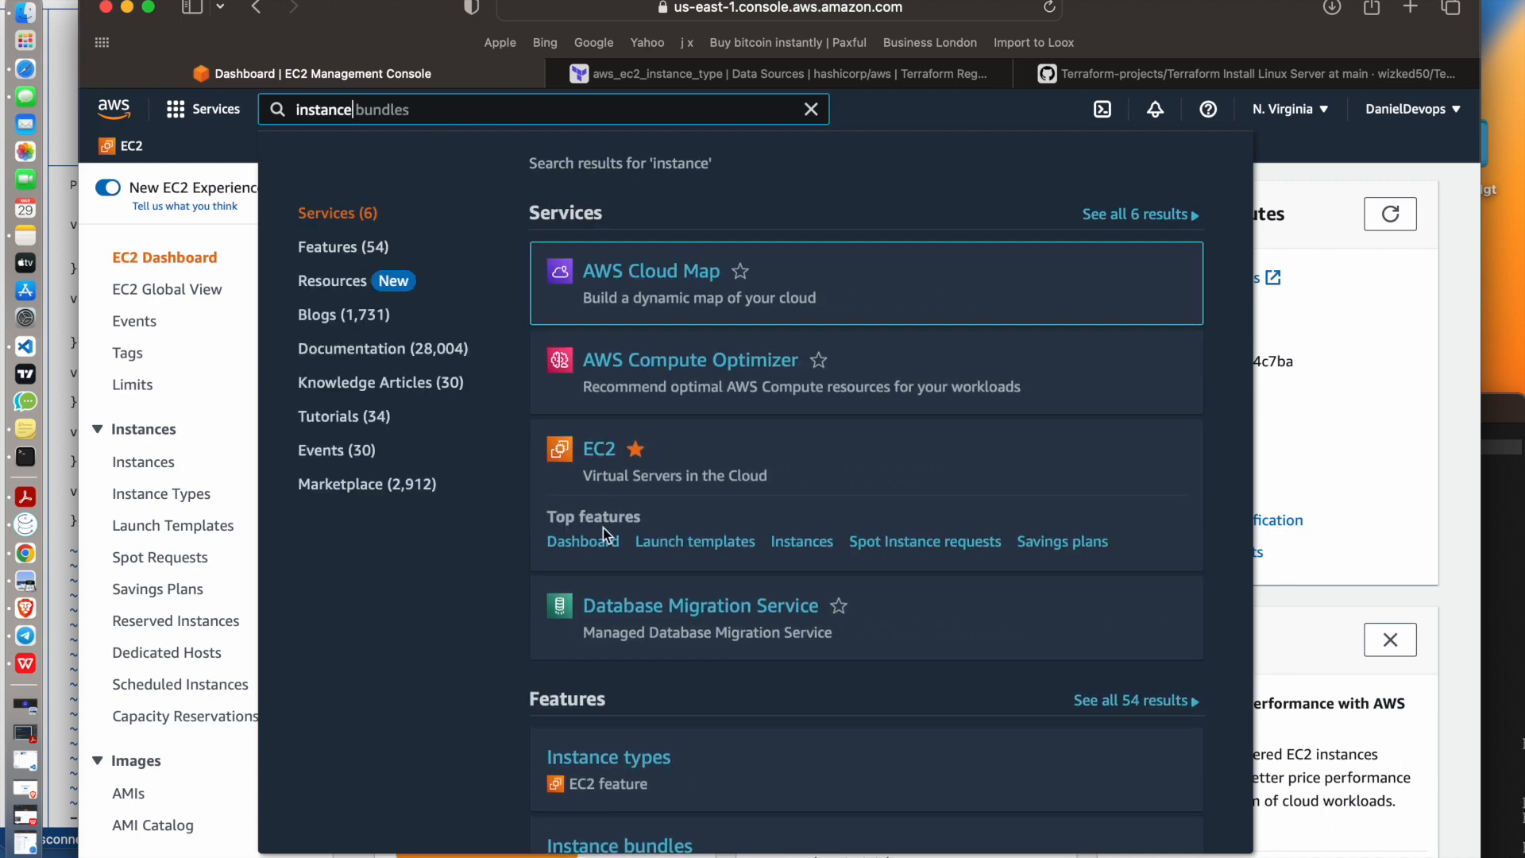
{"action": "left_click", "coordinate": [799, 550]}
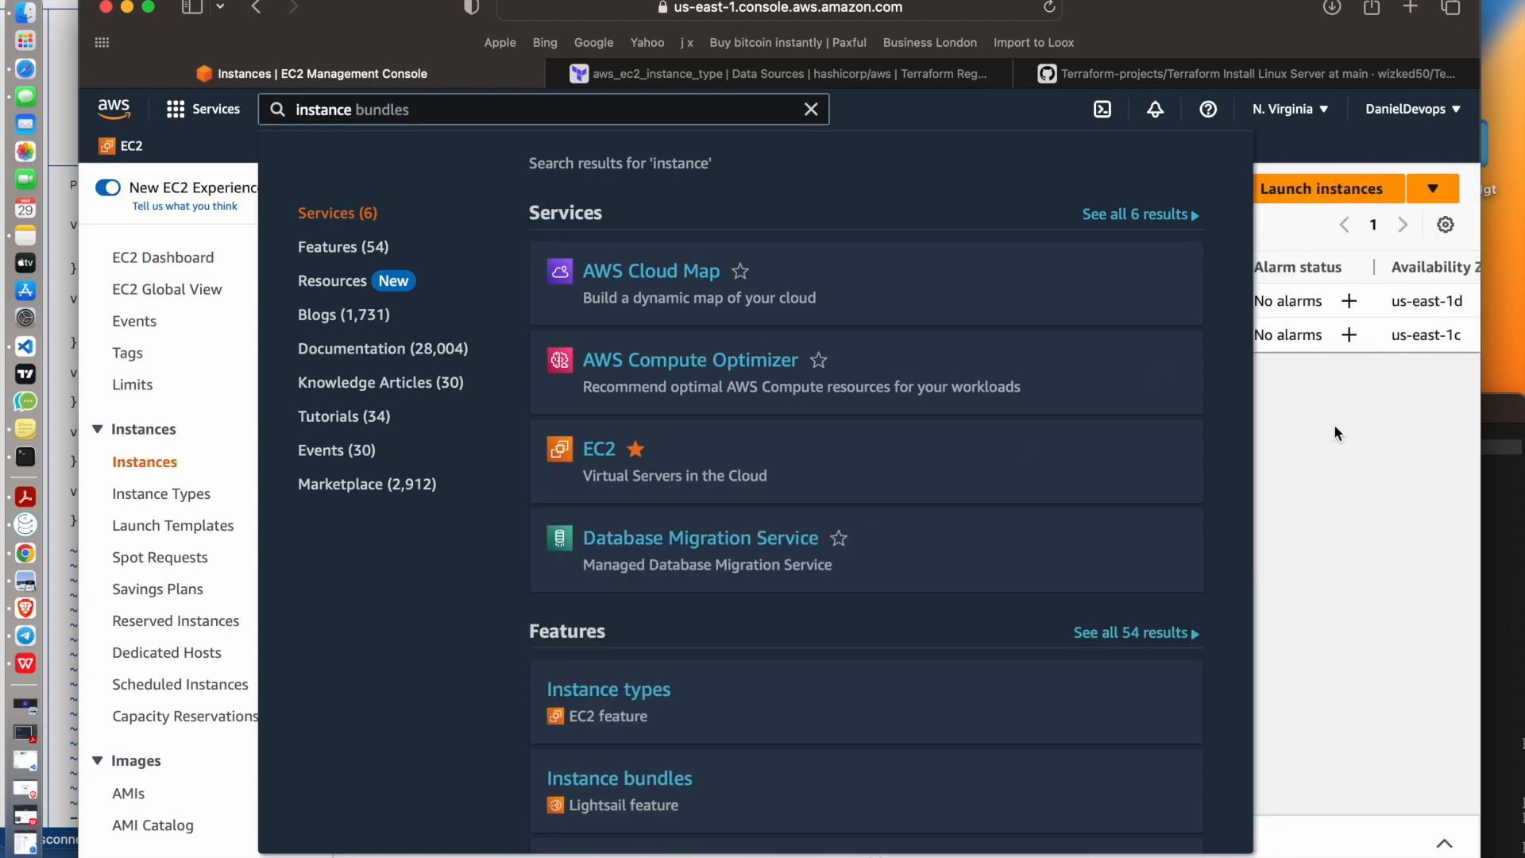
{"action": "left_click", "coordinate": [1307, 421]}
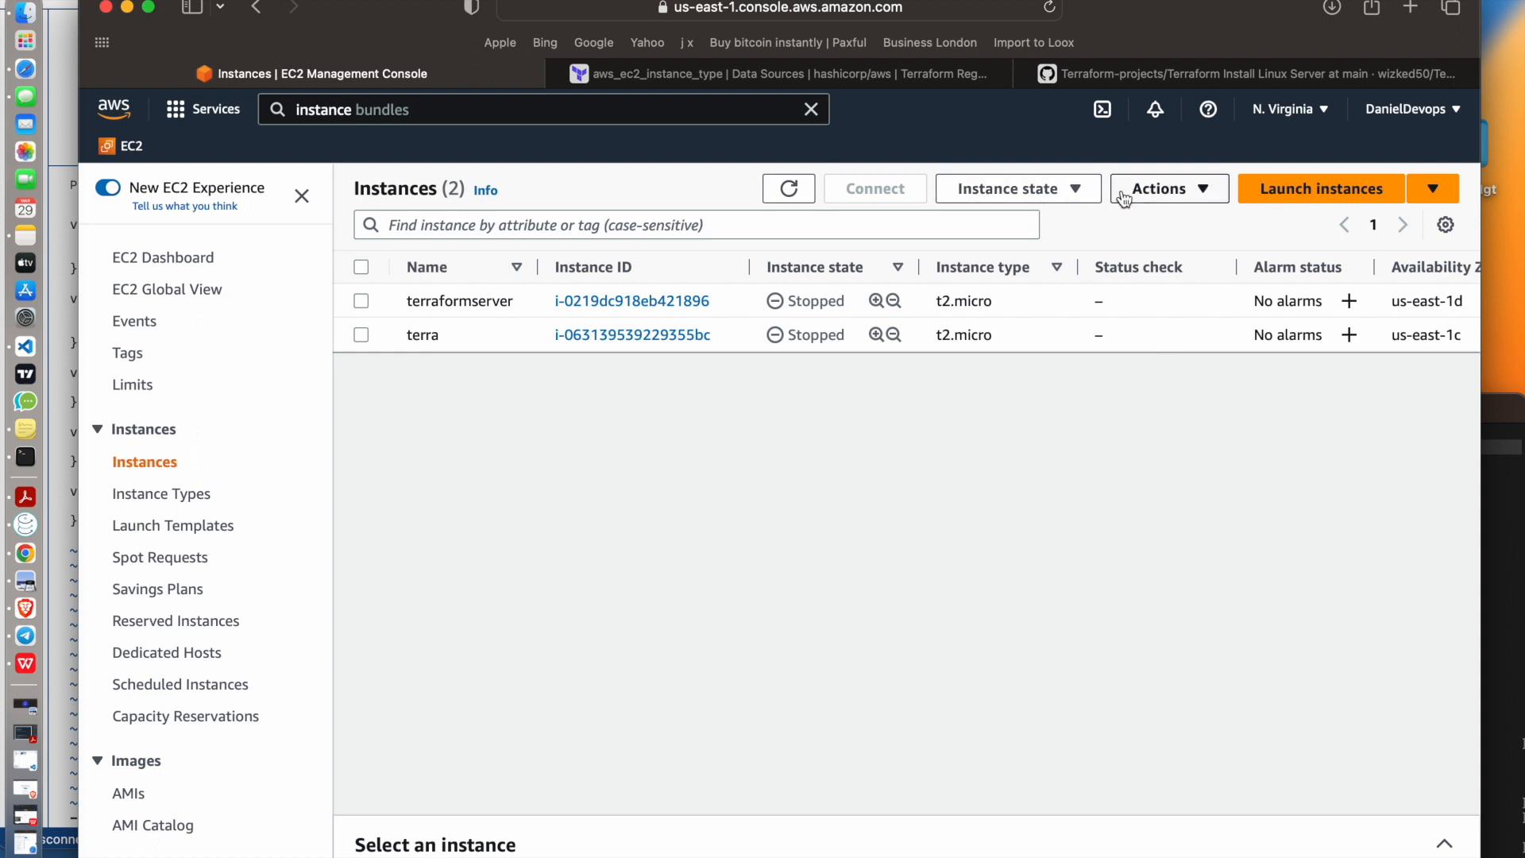
Begin launching a new EC2 instance and name it AWSdemo
{"action": "left_click", "coordinate": [1287, 191]}
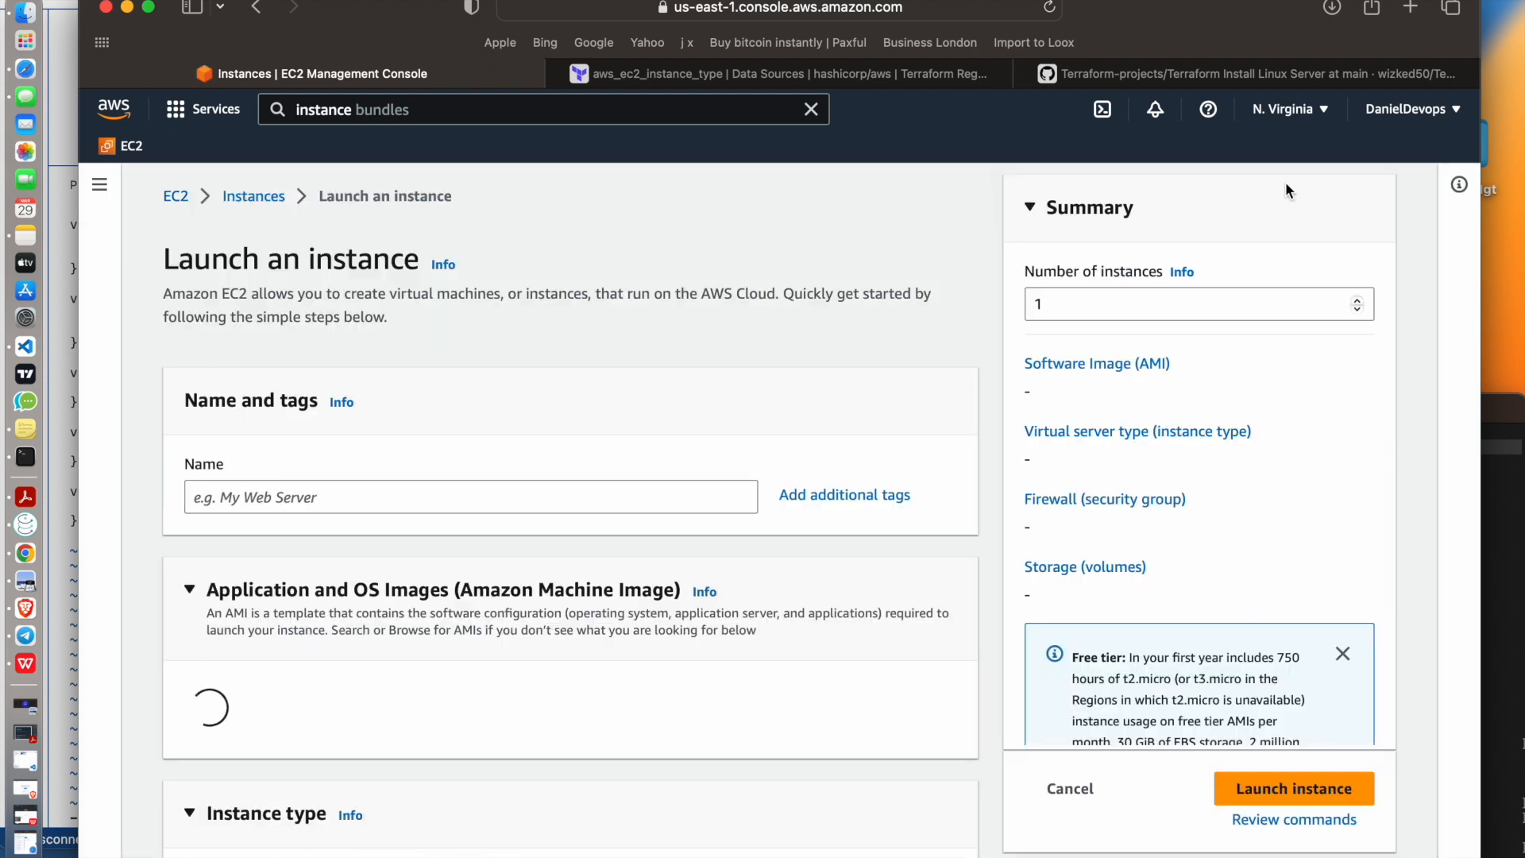
{"action": "scroll", "coordinate": [442, 487], "scroll_direction": "down", "scroll_amount": 1}
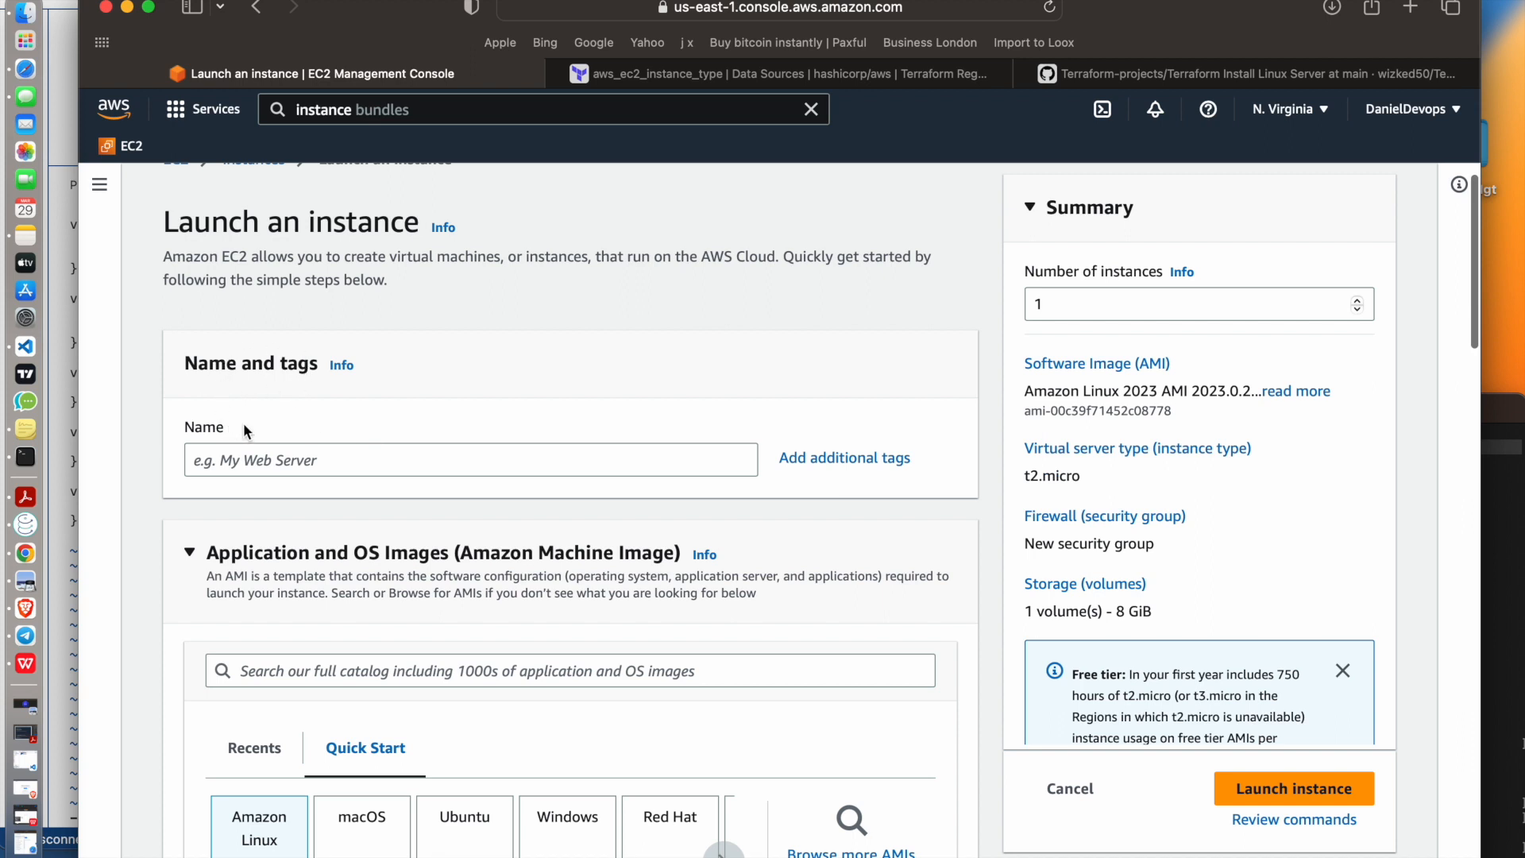
{"action": "left_click", "coordinate": [340, 459]}
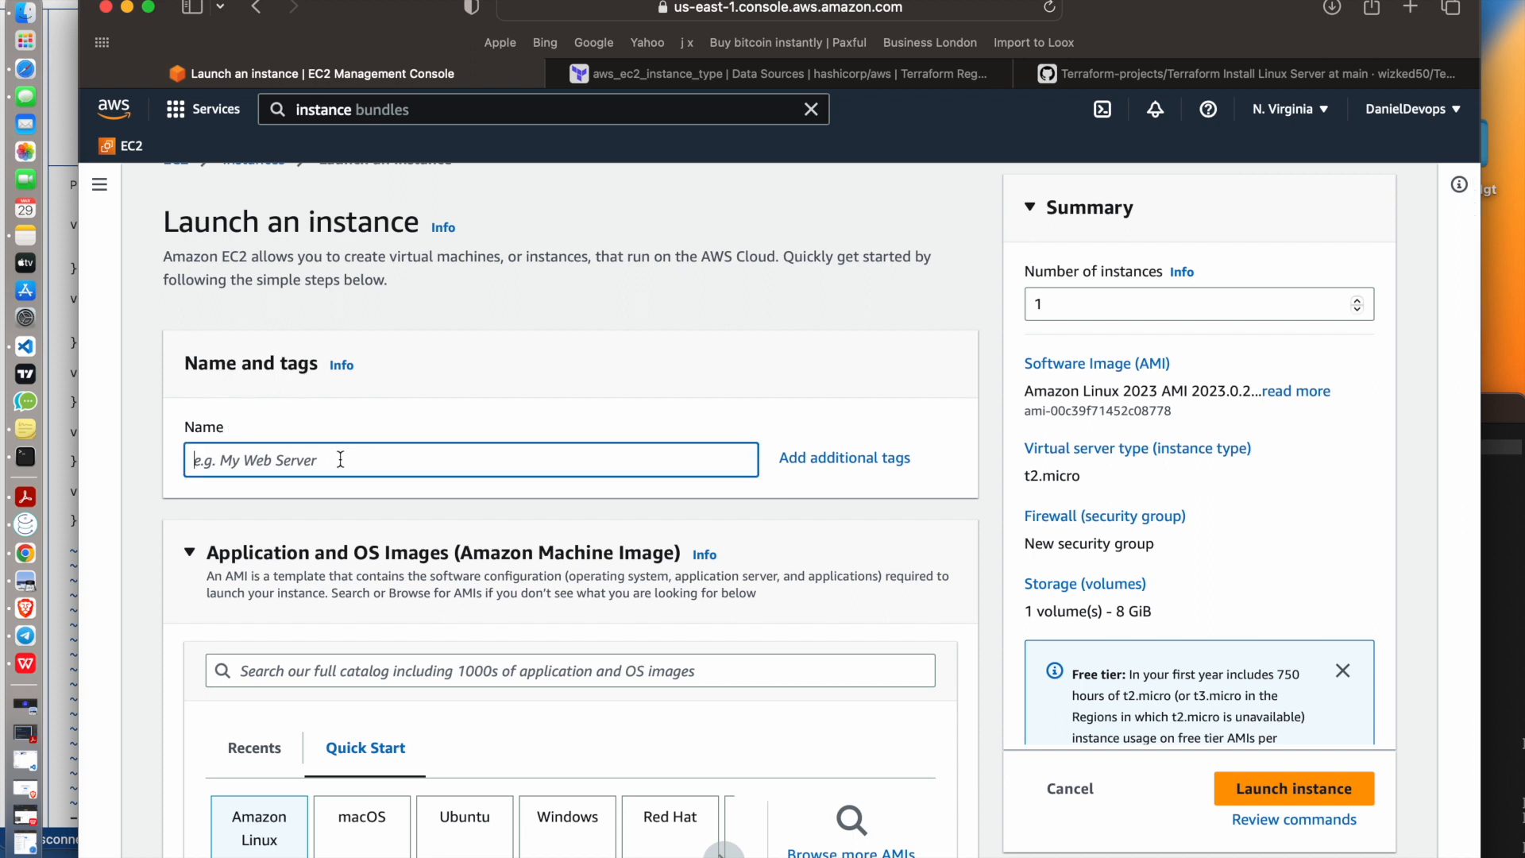
{"action": "type", "text": "AWSdemo"}
Try the macOS and Ubuntu quick-start images and browse the remaining operating systems
{"action": "scroll", "coordinate": [525, 553], "scroll_direction": "down", "scroll_amount": 3}
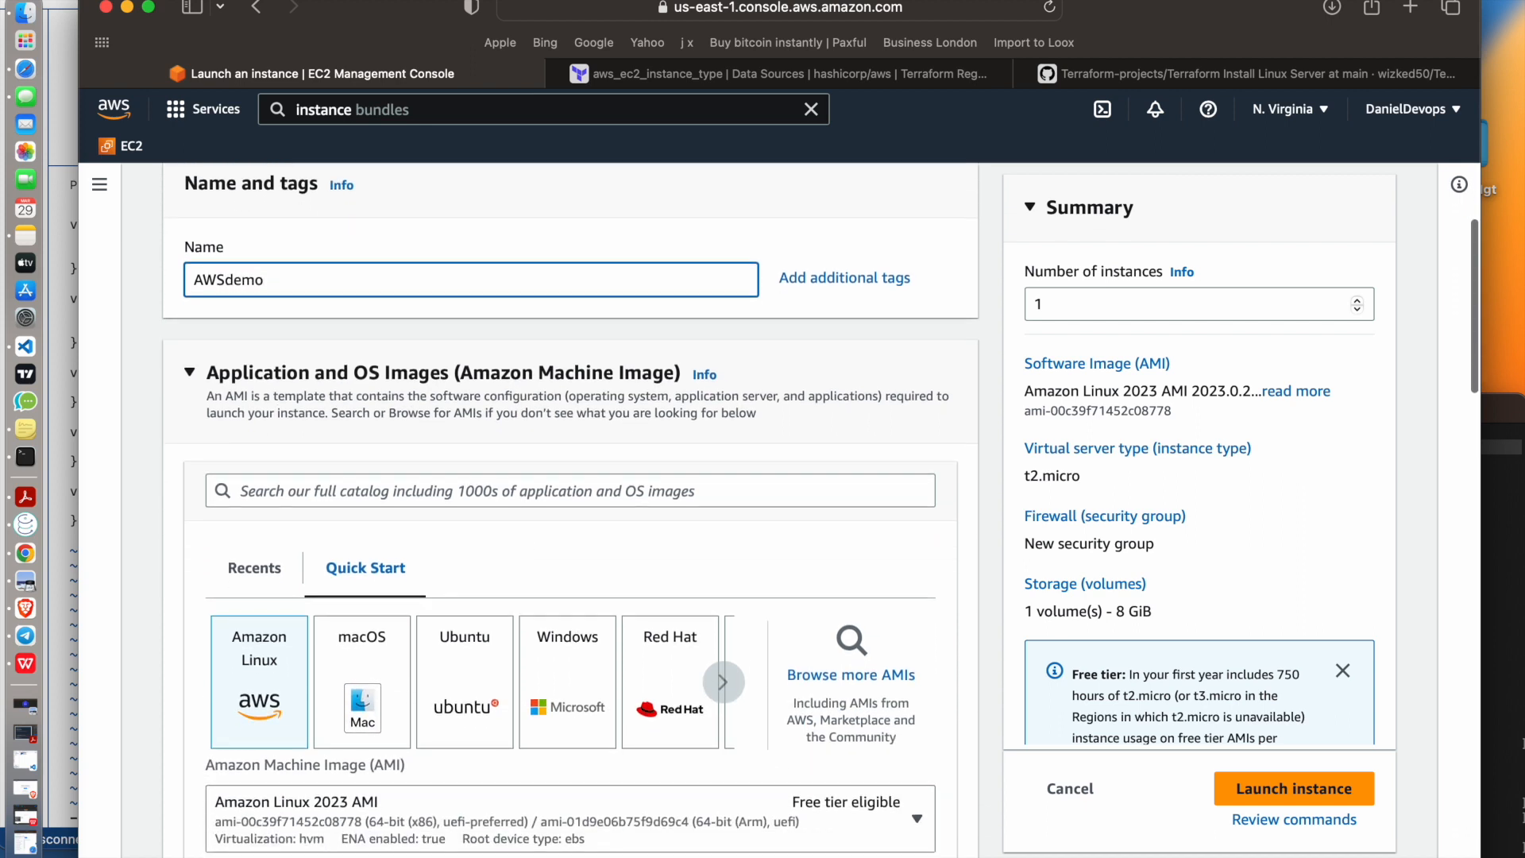
{"action": "scroll", "coordinate": [521, 541], "scroll_direction": "down", "scroll_amount": 1}
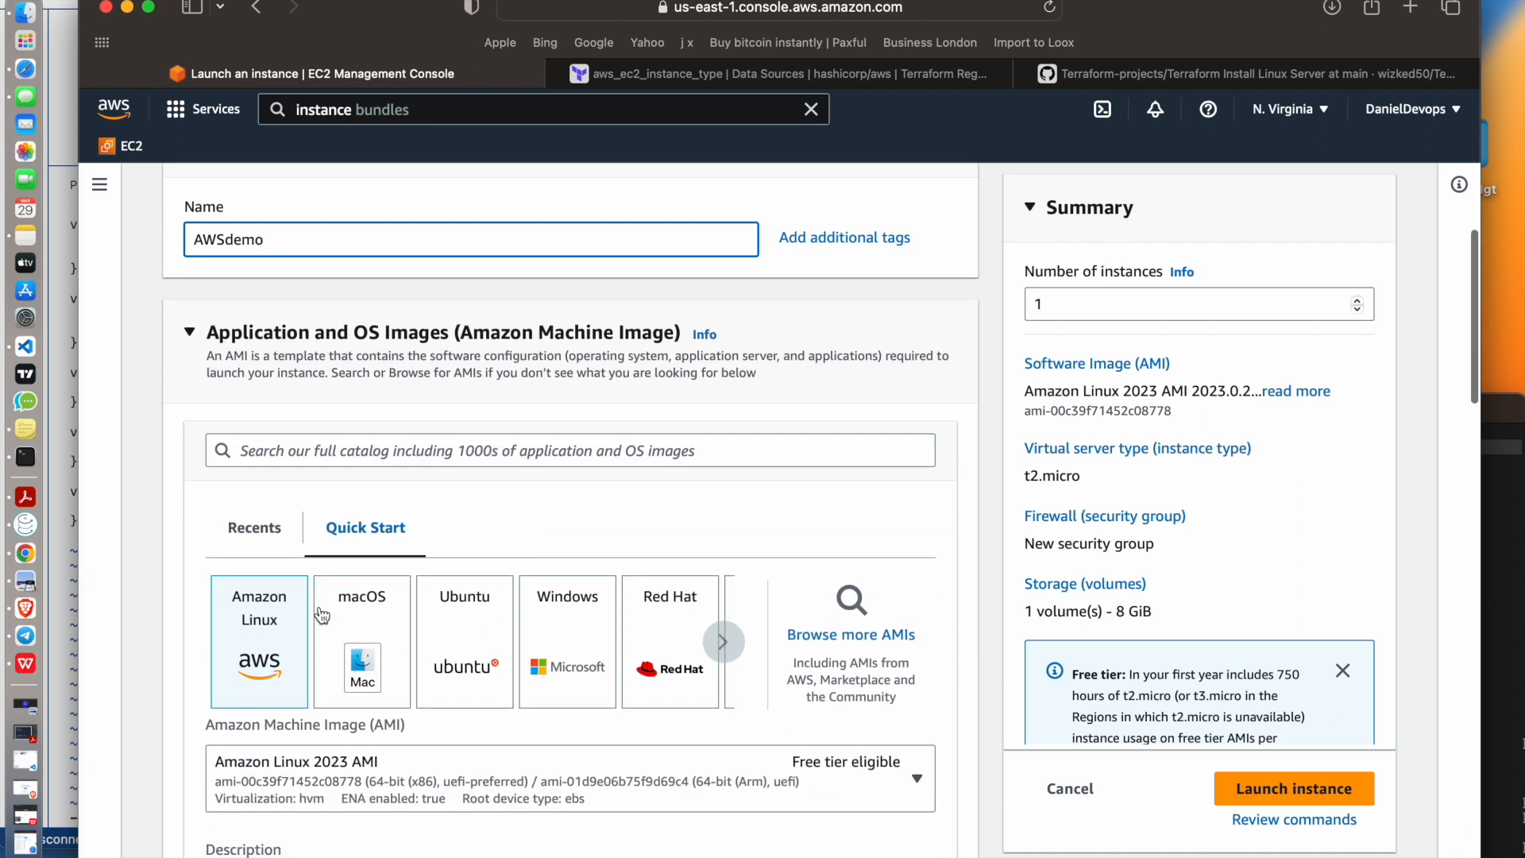
{"action": "left_click", "coordinate": [262, 640]}
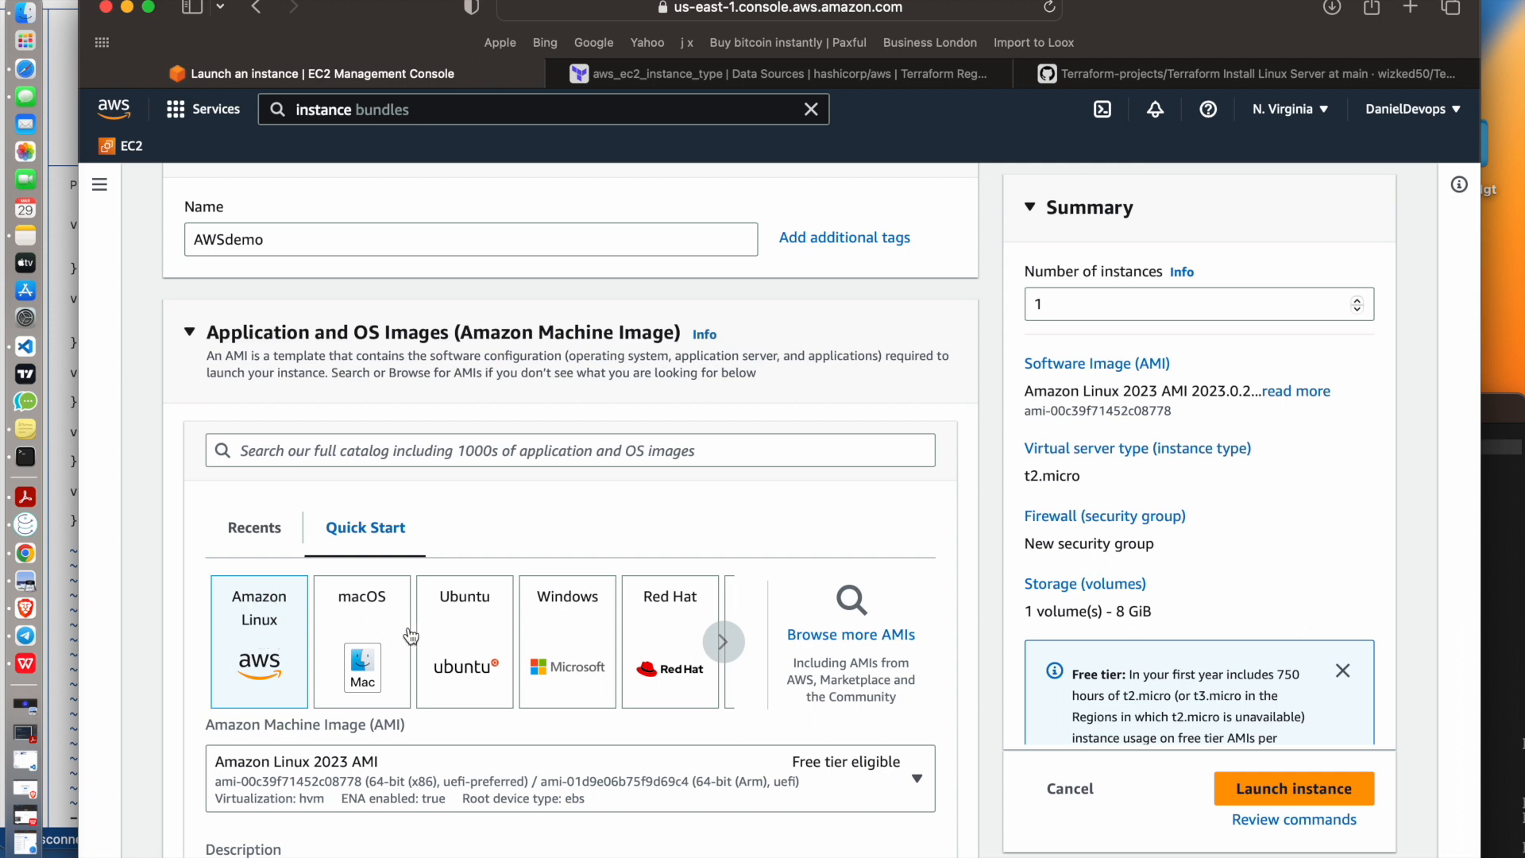
{"action": "left_click", "coordinate": [359, 618]}
{"action": "left_click", "coordinate": [481, 642]}
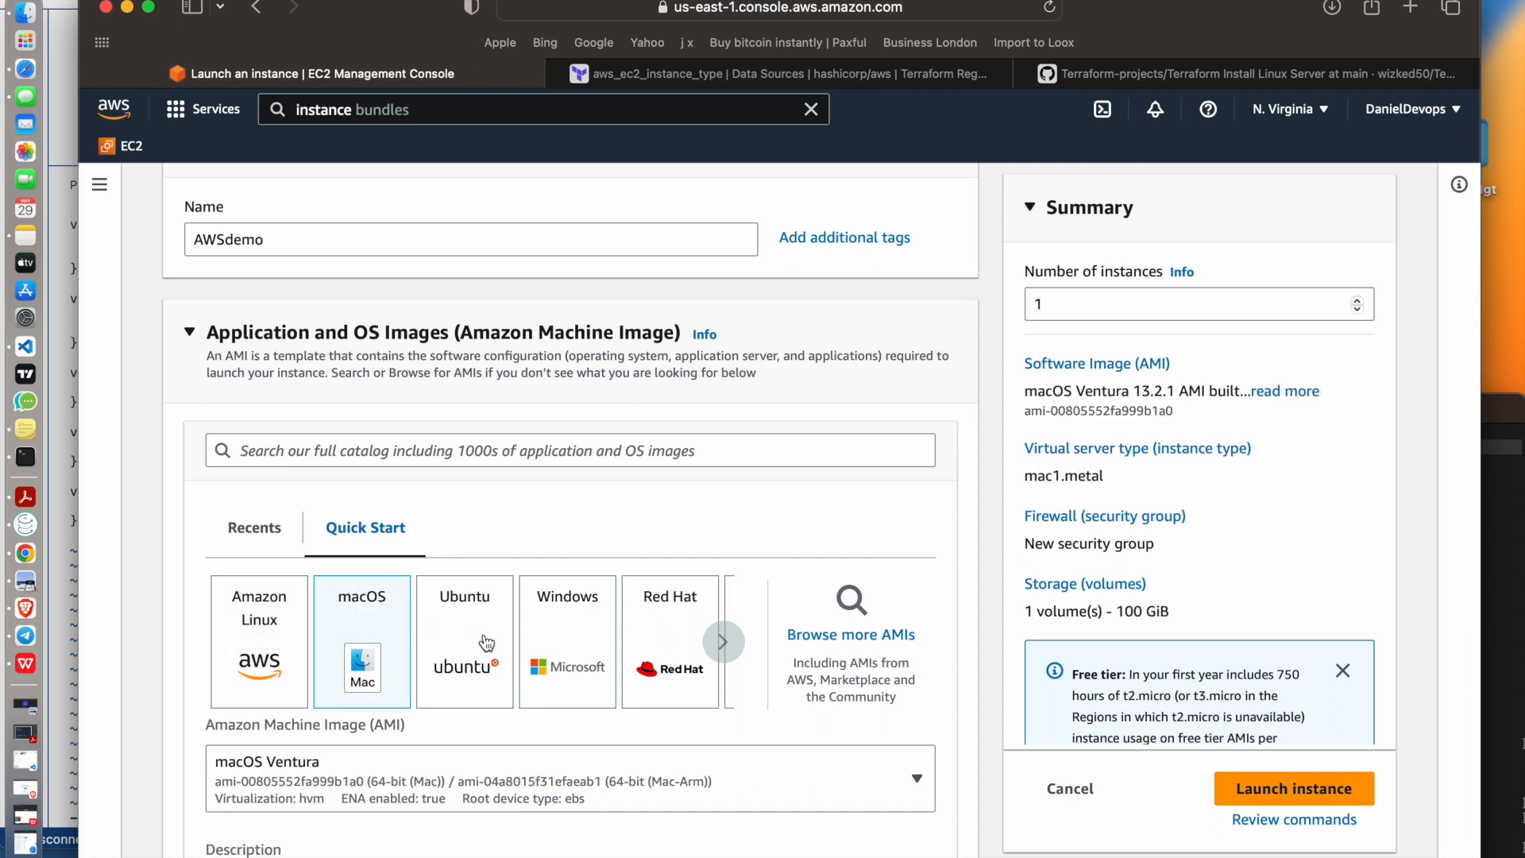
{"action": "left_click", "coordinate": [723, 642]}
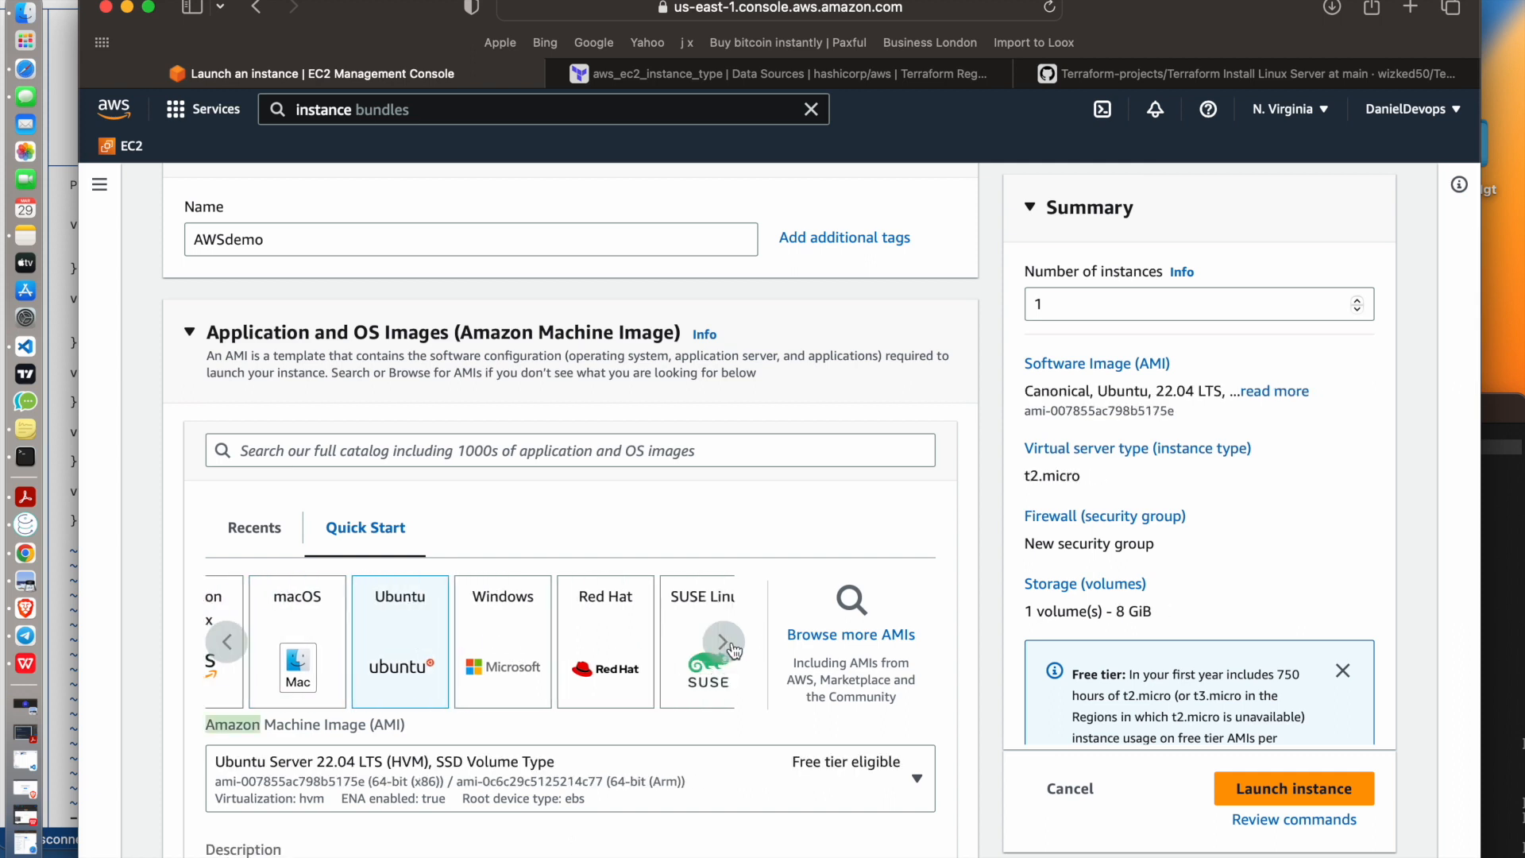
{"action": "left_click", "coordinate": [232, 645]}
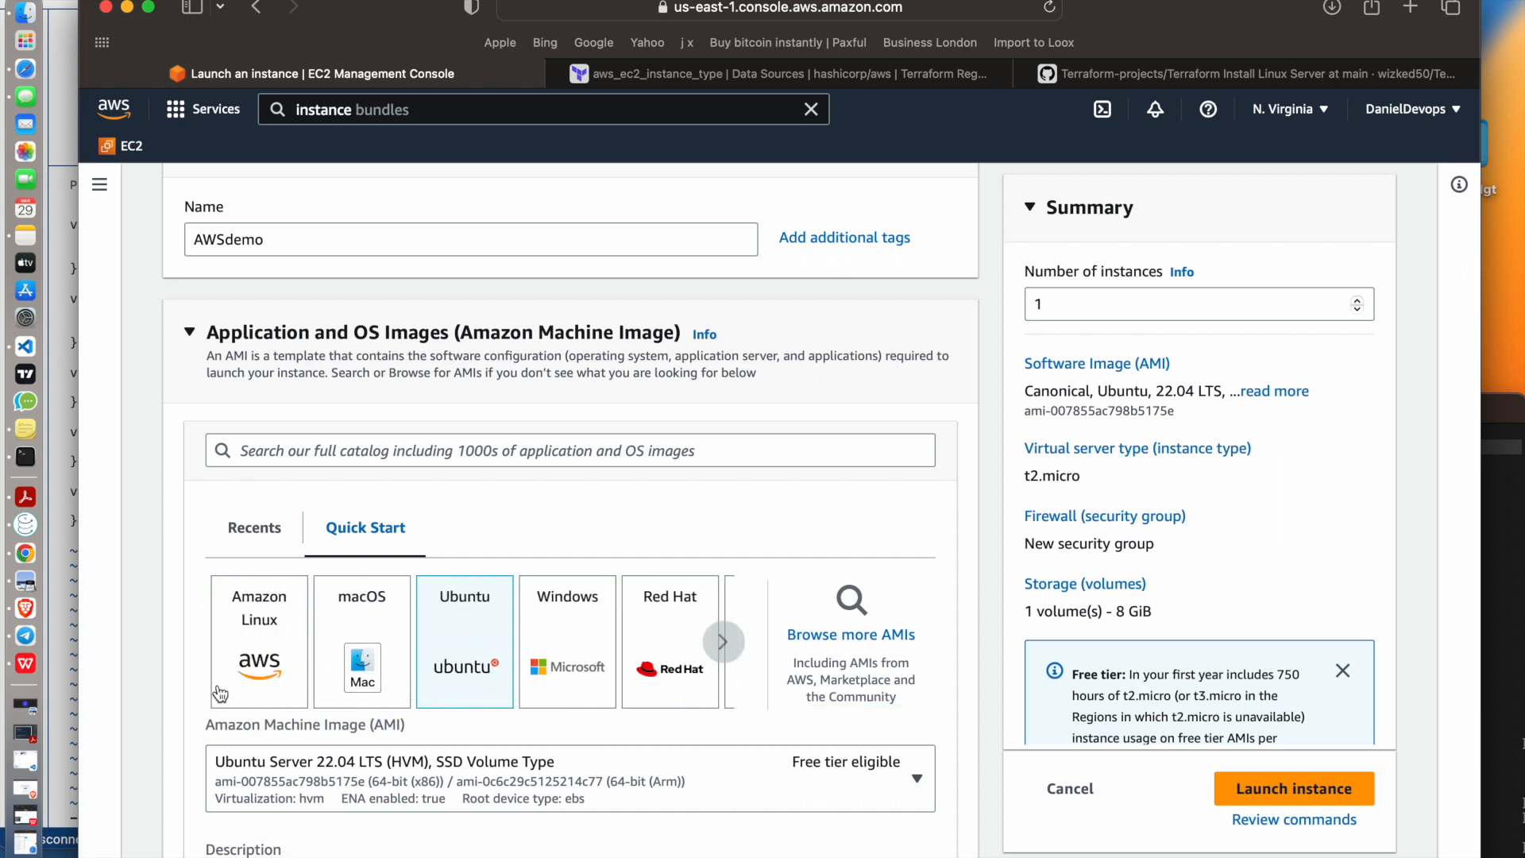
Choose the Amazon Linux 2023 AMI with the 64-bit (x86) architecture
{"action": "left_click", "coordinate": [273, 635]}
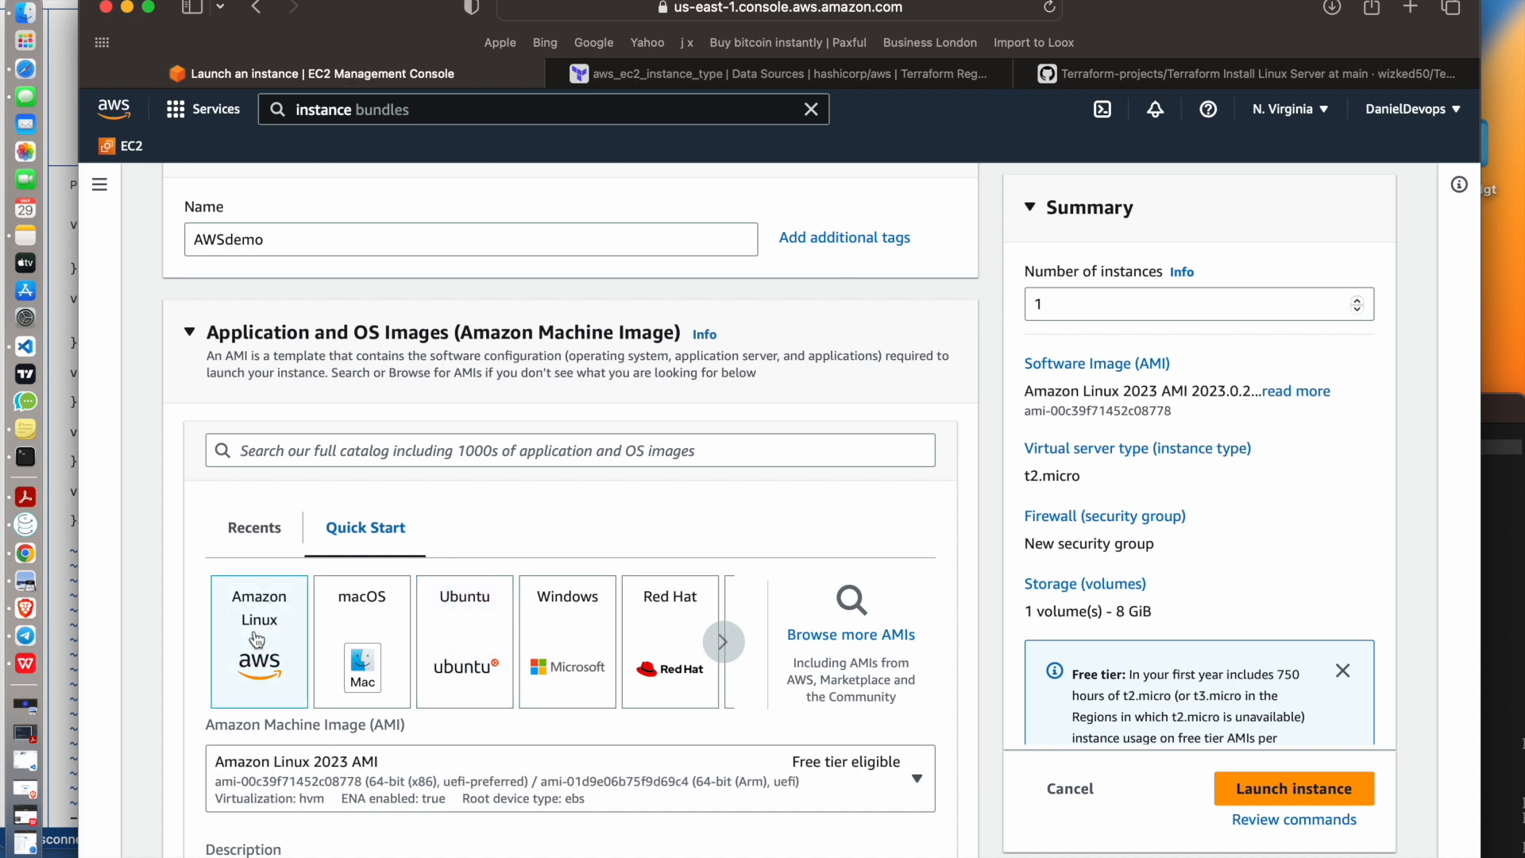
{"action": "scroll", "coordinate": [256, 638], "scroll_direction": "down", "scroll_amount": 5}
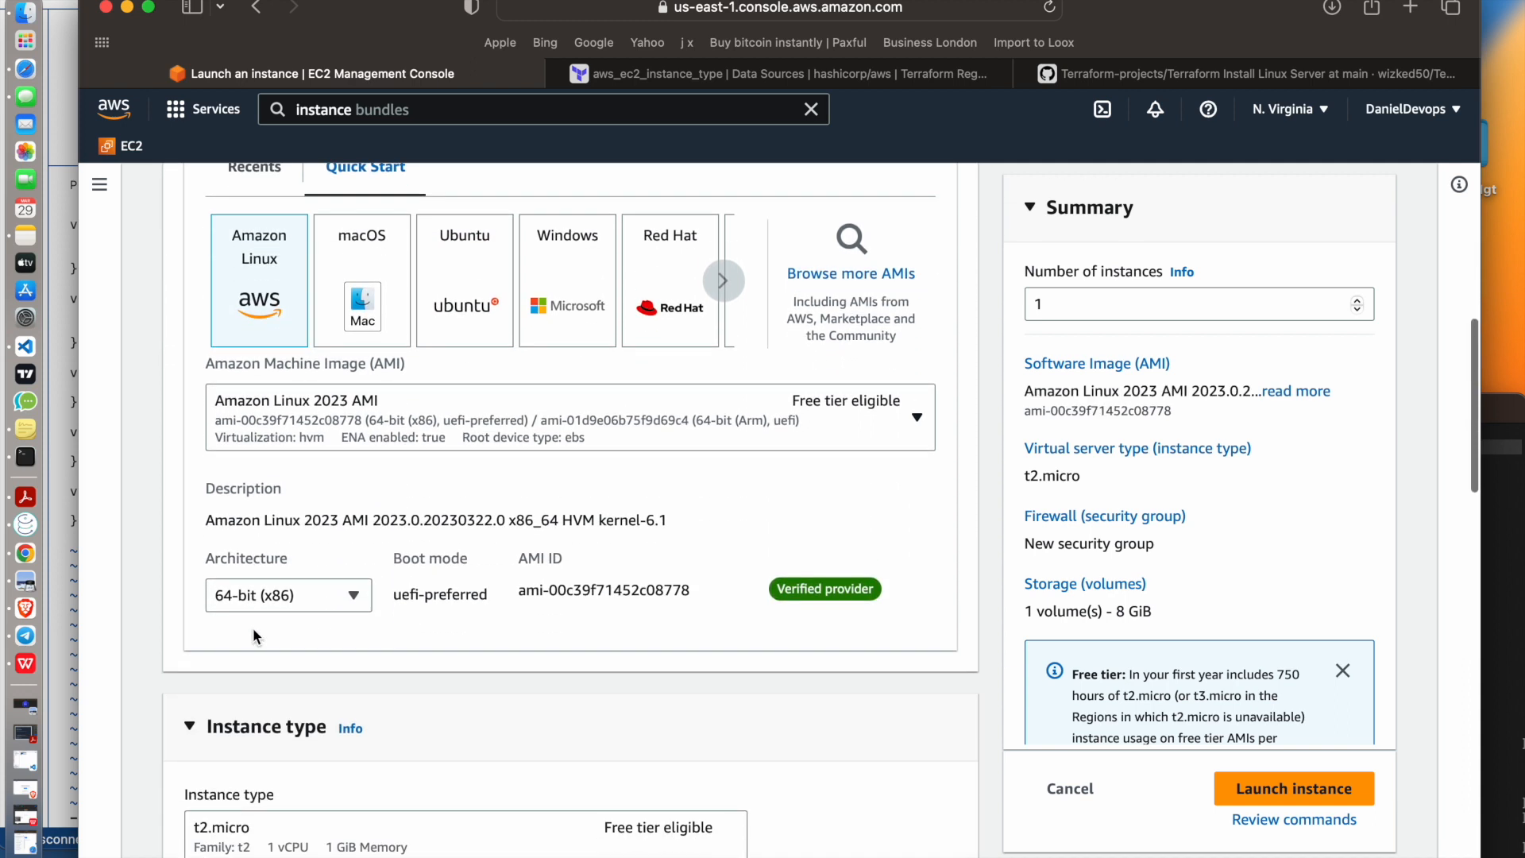
{"action": "left_click", "coordinate": [326, 536]}
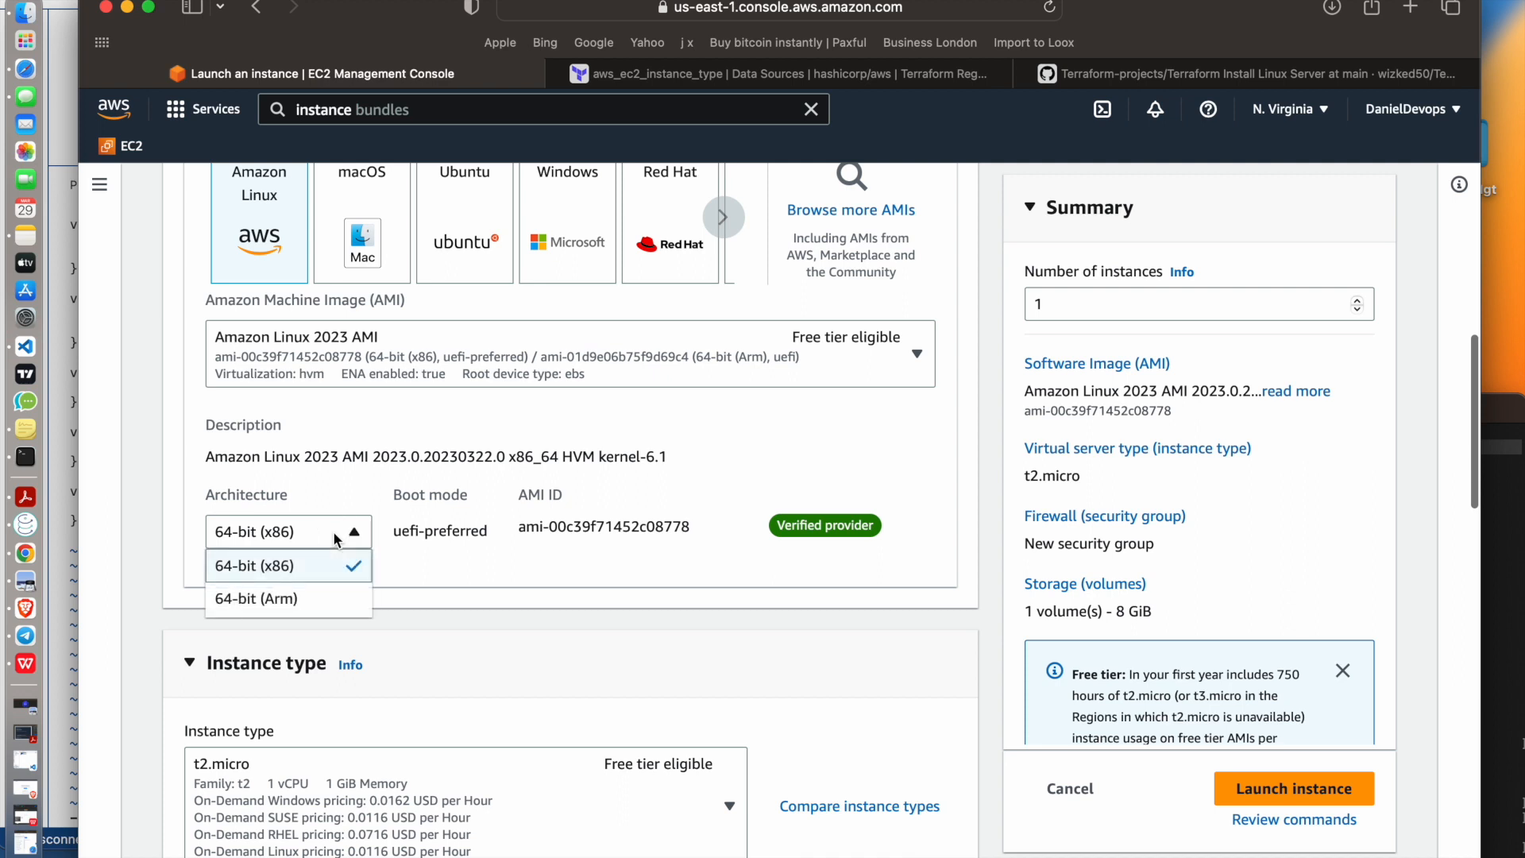
{"action": "left_click", "coordinate": [301, 569]}
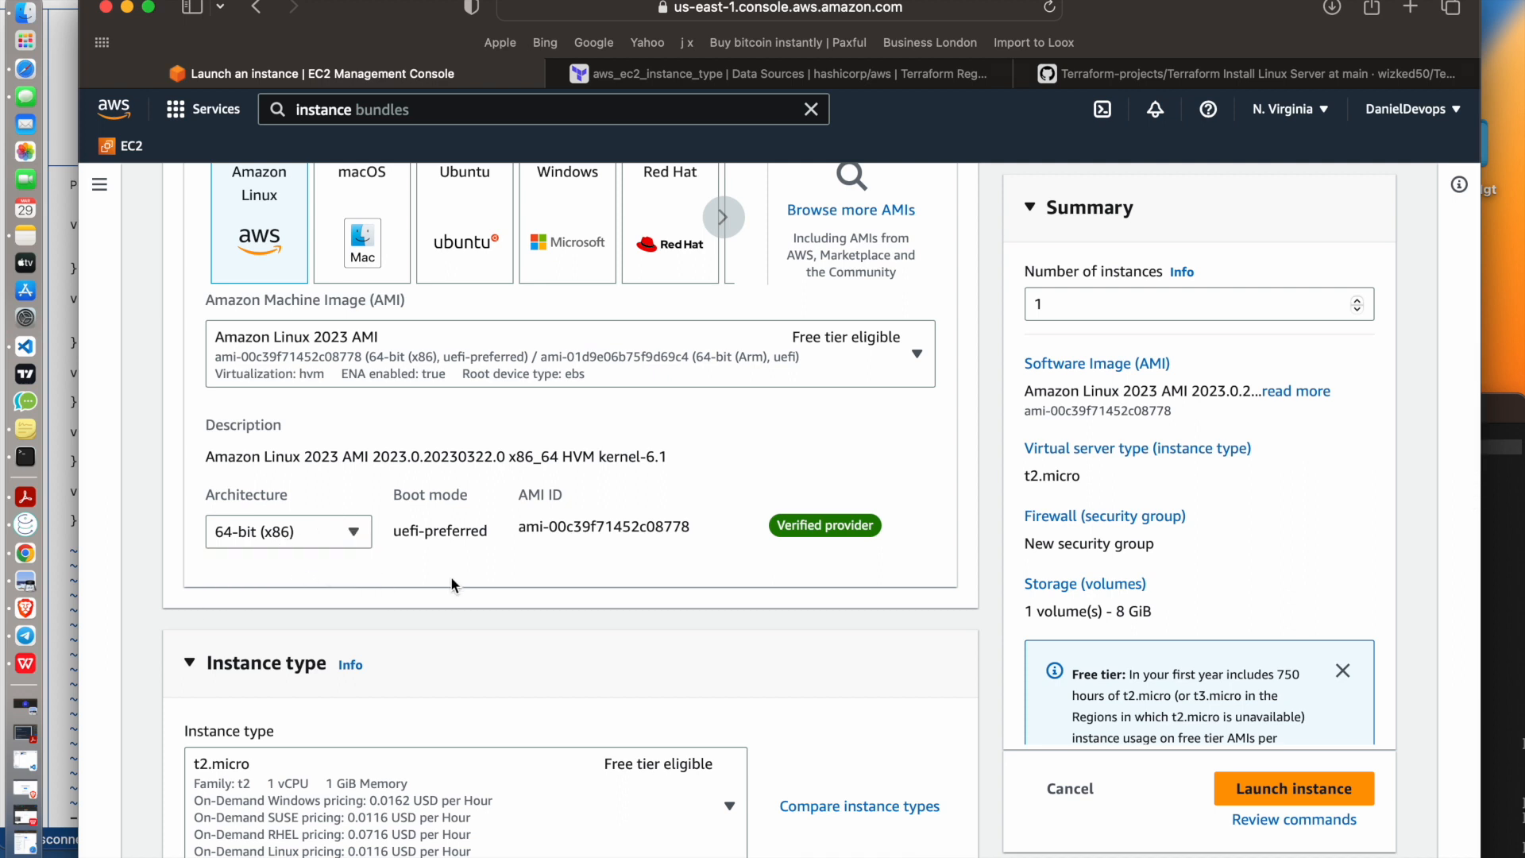
Review the available instance types and choose the free-tier eligible t2.micro
{"action": "scroll", "coordinate": [580, 596], "scroll_direction": "down", "scroll_amount": 2}
{"action": "scroll", "coordinate": [581, 604], "scroll_direction": "down", "scroll_amount": 1}
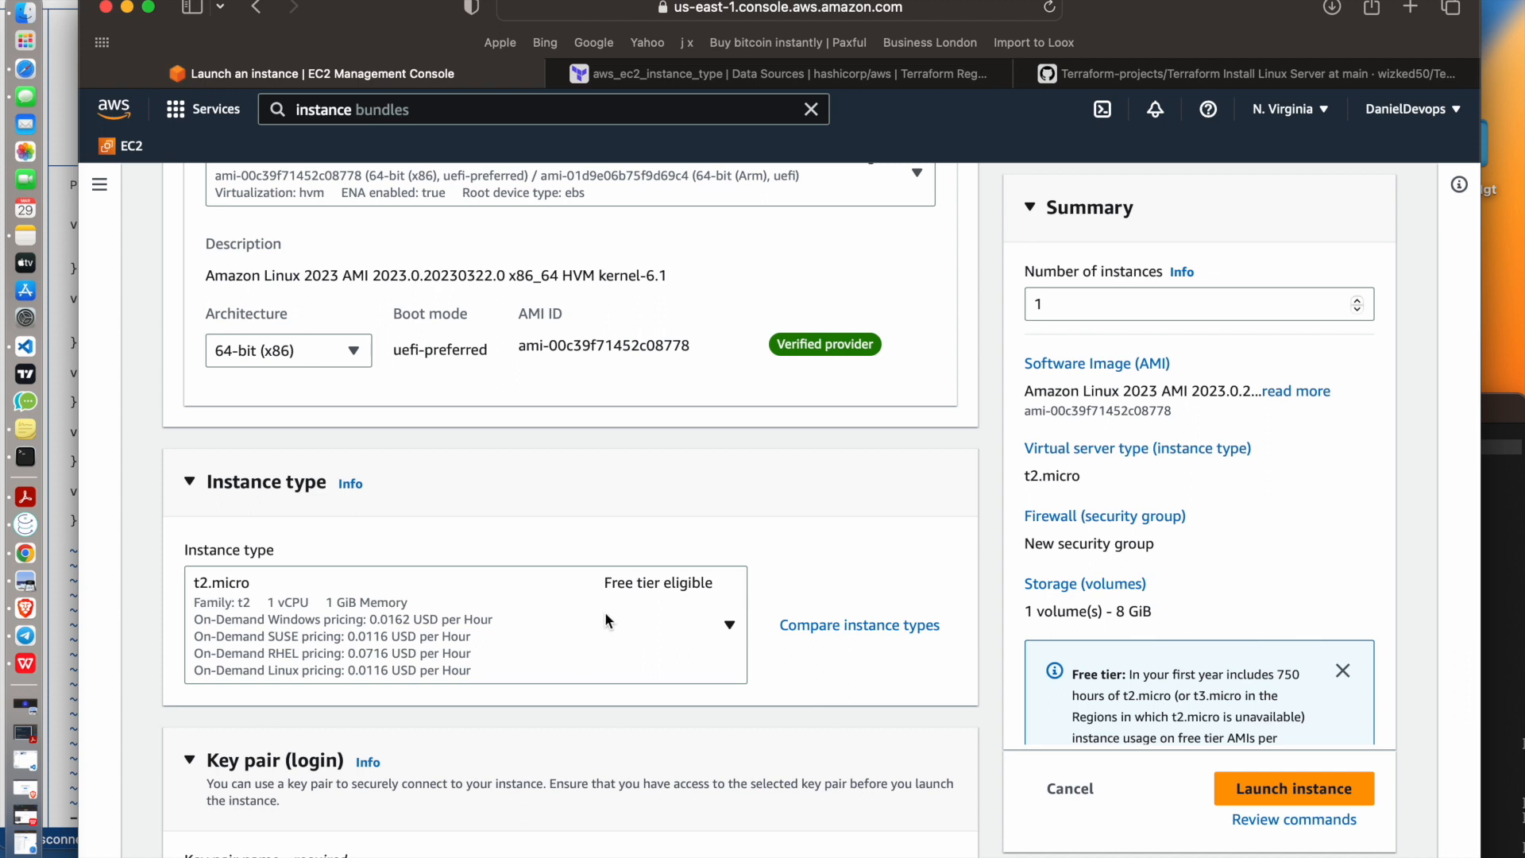
{"action": "left_click", "coordinate": [730, 628]}
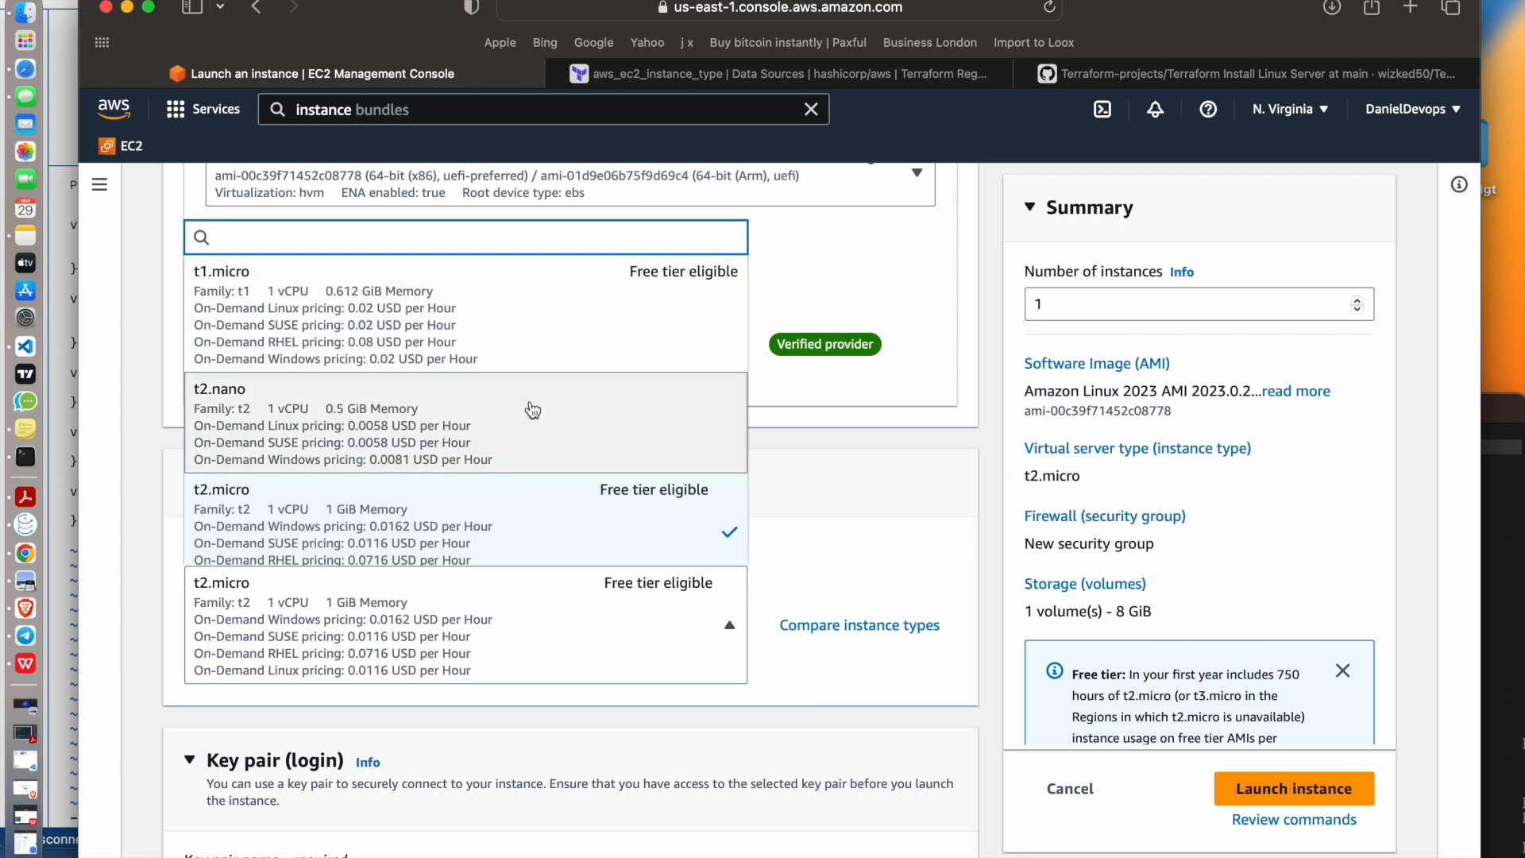
{"action": "scroll", "coordinate": [512, 388], "scroll_direction": "down", "scroll_amount": 1}
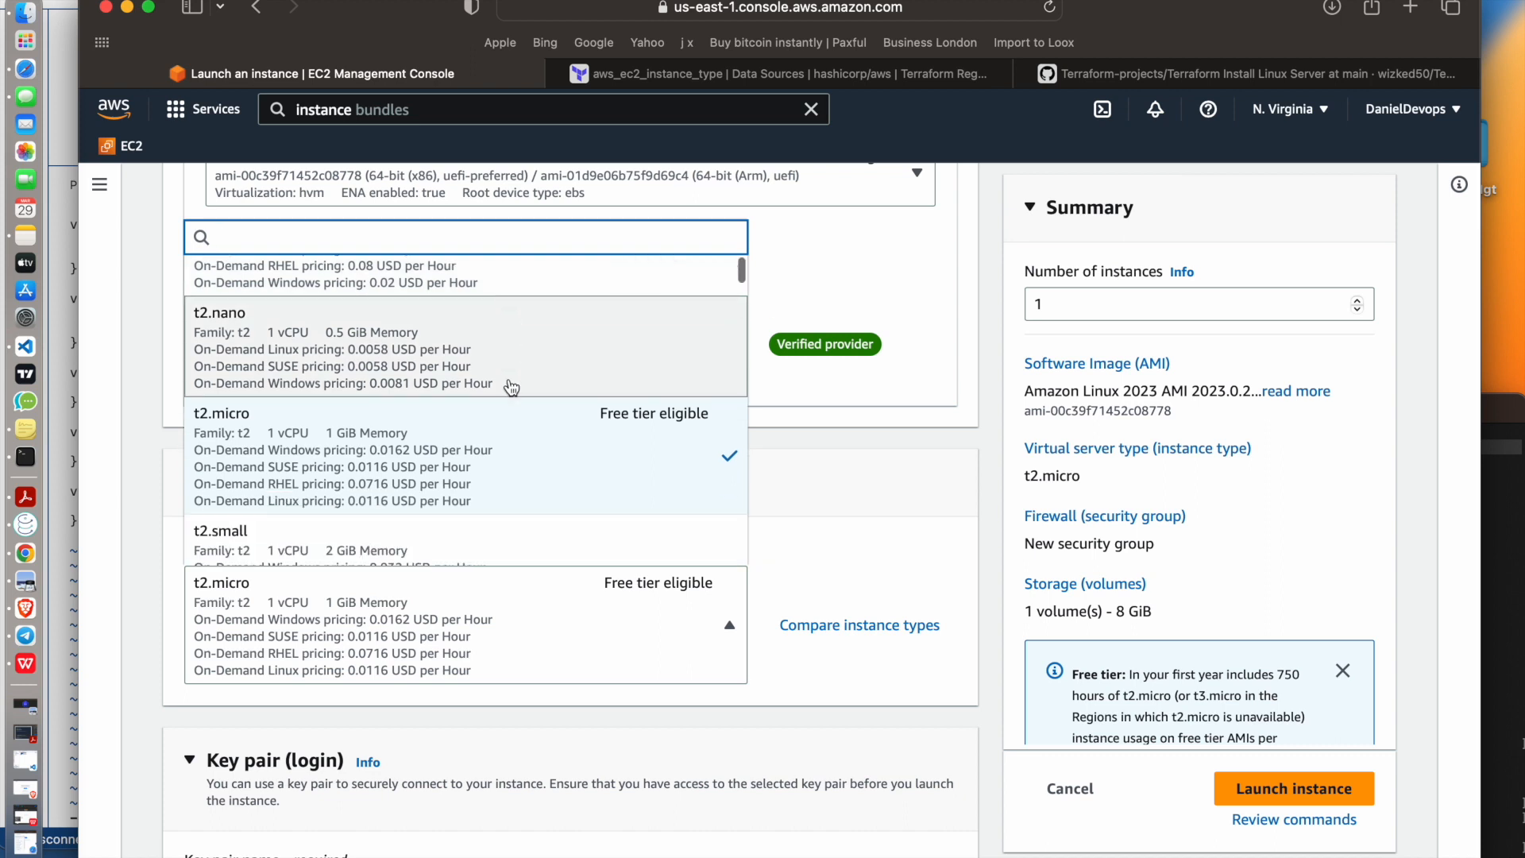
{"action": "scroll", "coordinate": [511, 388], "scroll_direction": "down", "scroll_amount": 6}
{"action": "scroll", "coordinate": [499, 430], "scroll_direction": "down", "scroll_amount": 5}
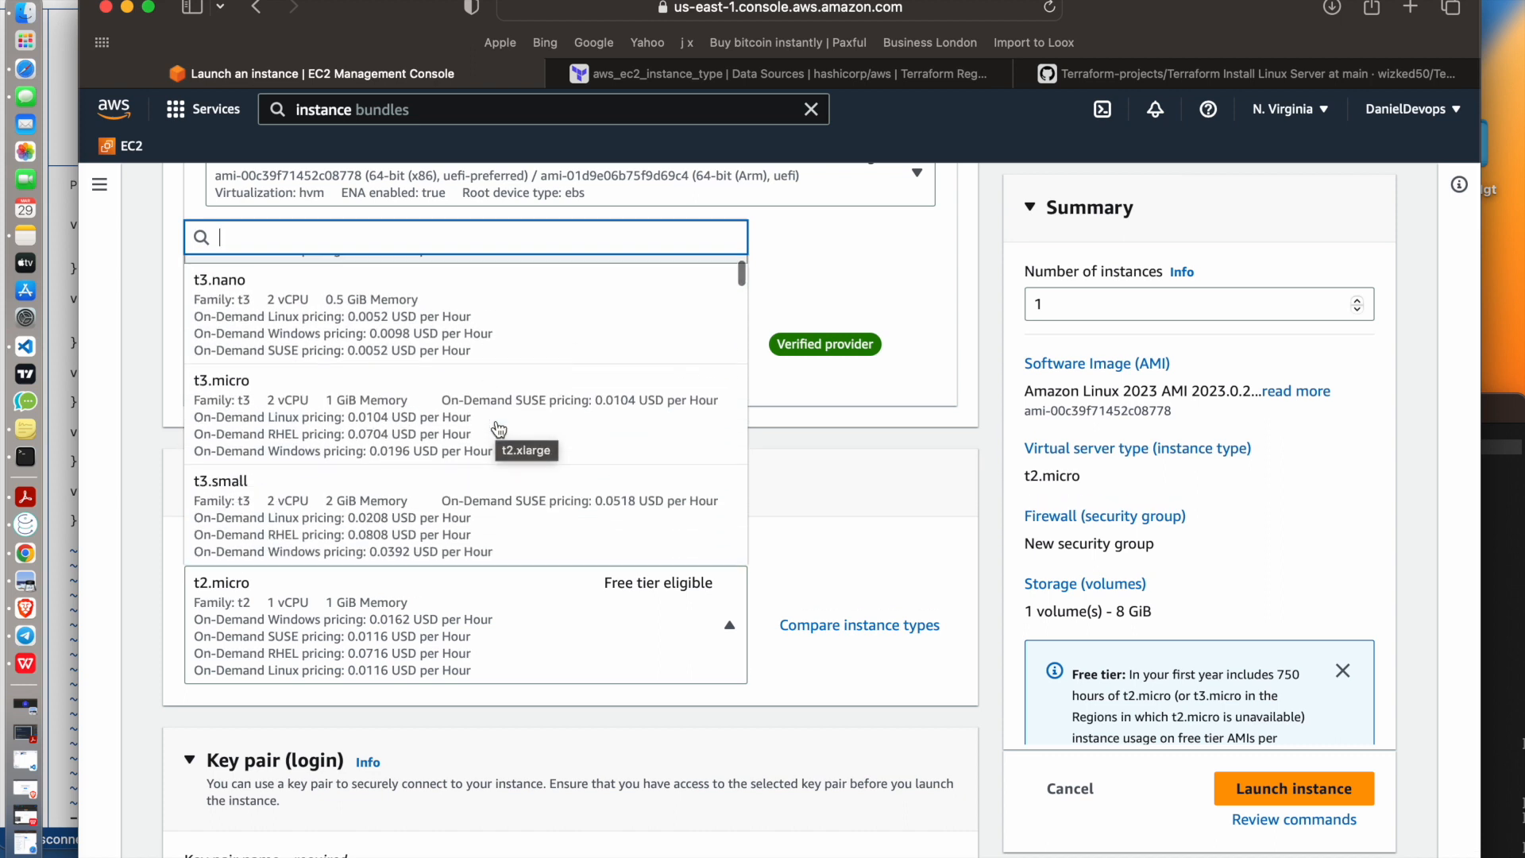
{"action": "scroll", "coordinate": [499, 429], "scroll_direction": "up", "scroll_amount": 3}
{"action": "scroll", "coordinate": [499, 430], "scroll_direction": "up", "scroll_amount": 8}
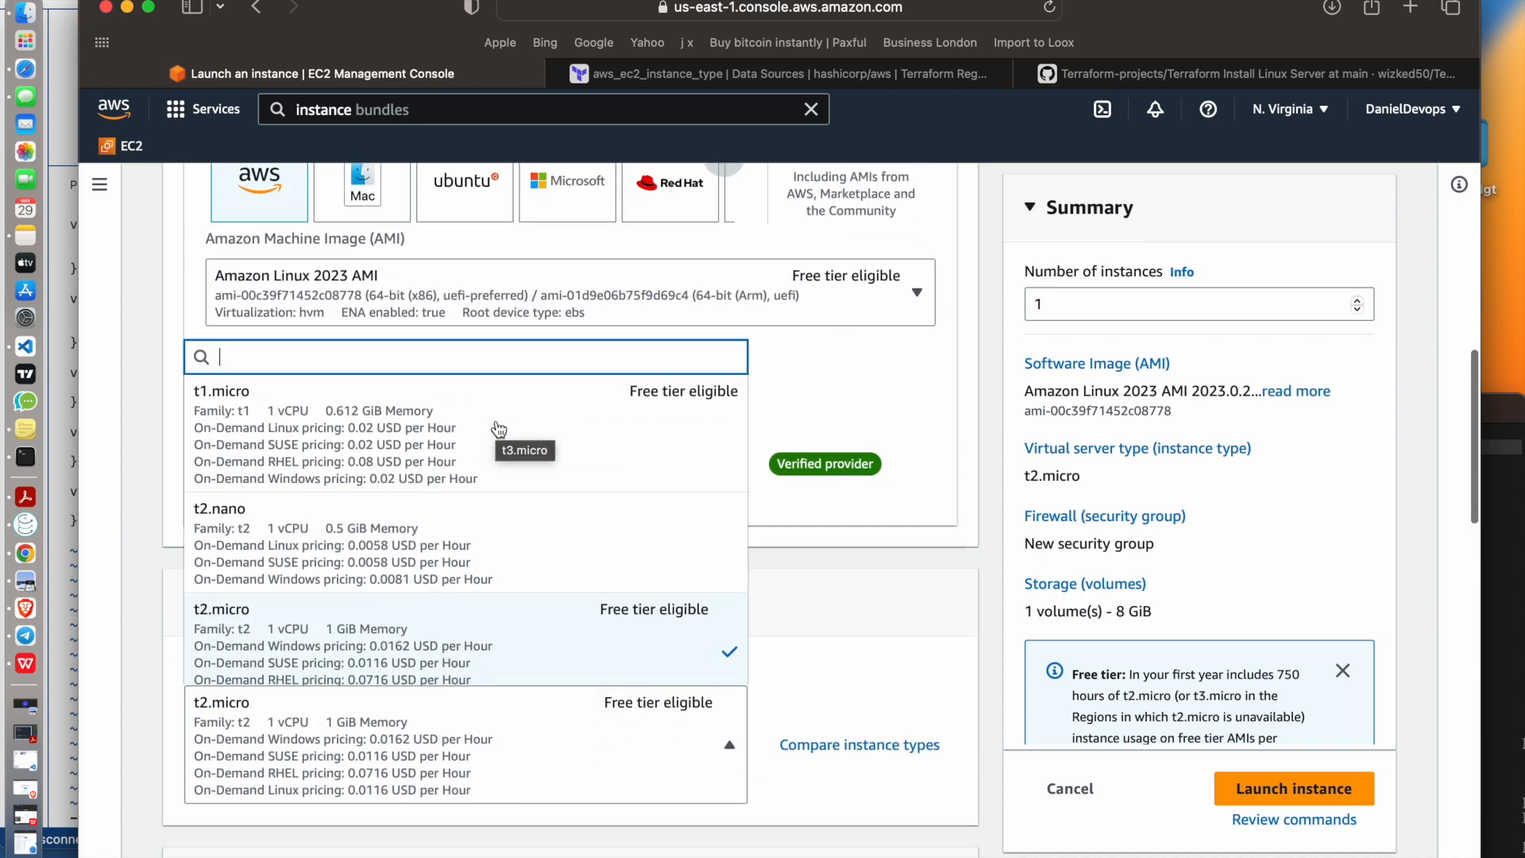
{"action": "scroll", "coordinate": [499, 430], "scroll_direction": "down", "scroll_amount": 2}
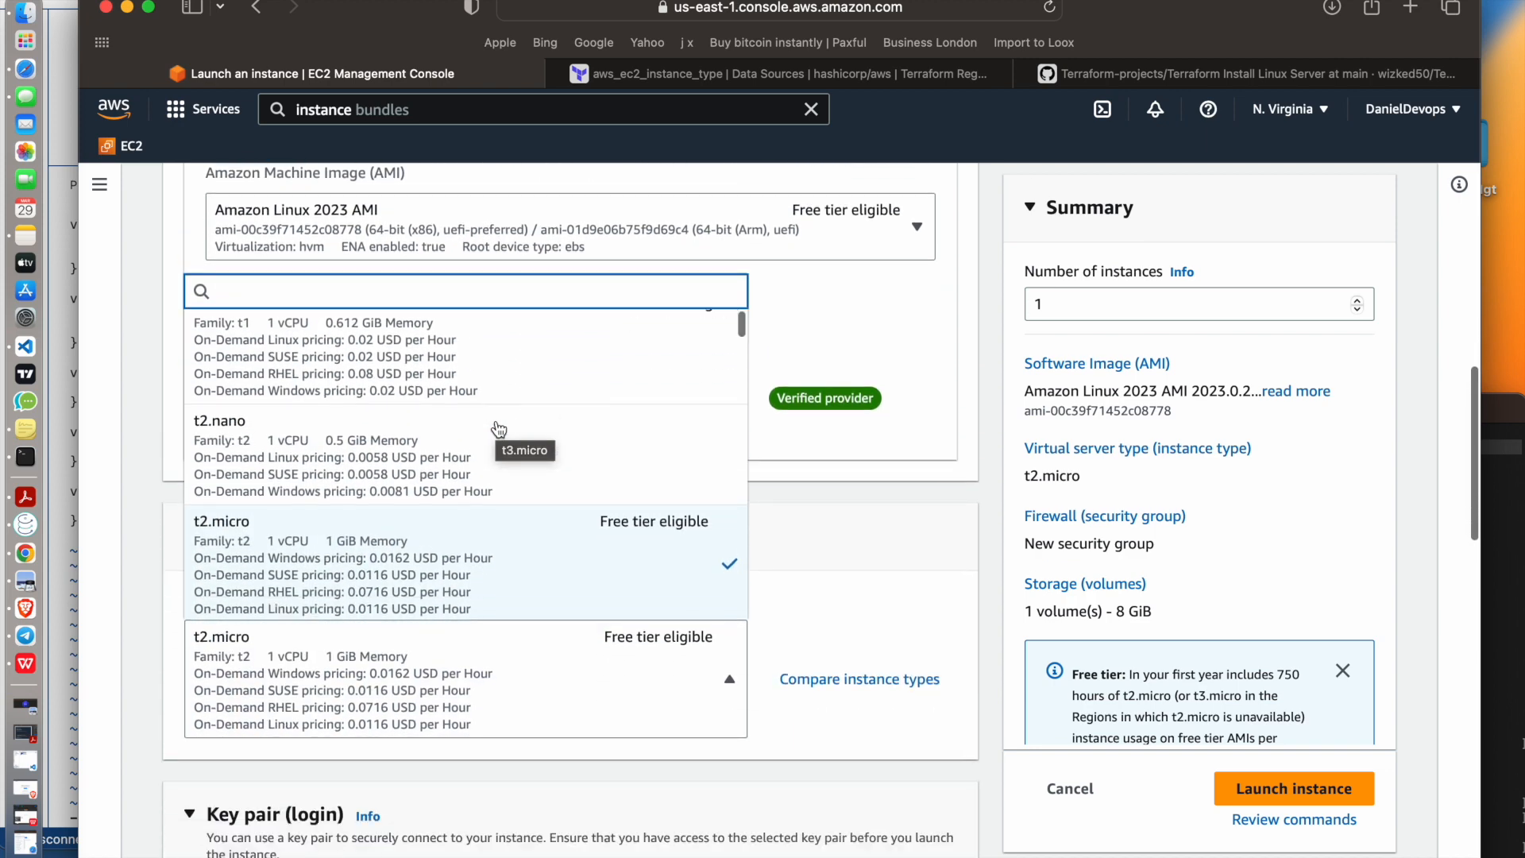
{"action": "left_click", "coordinate": [411, 543]}
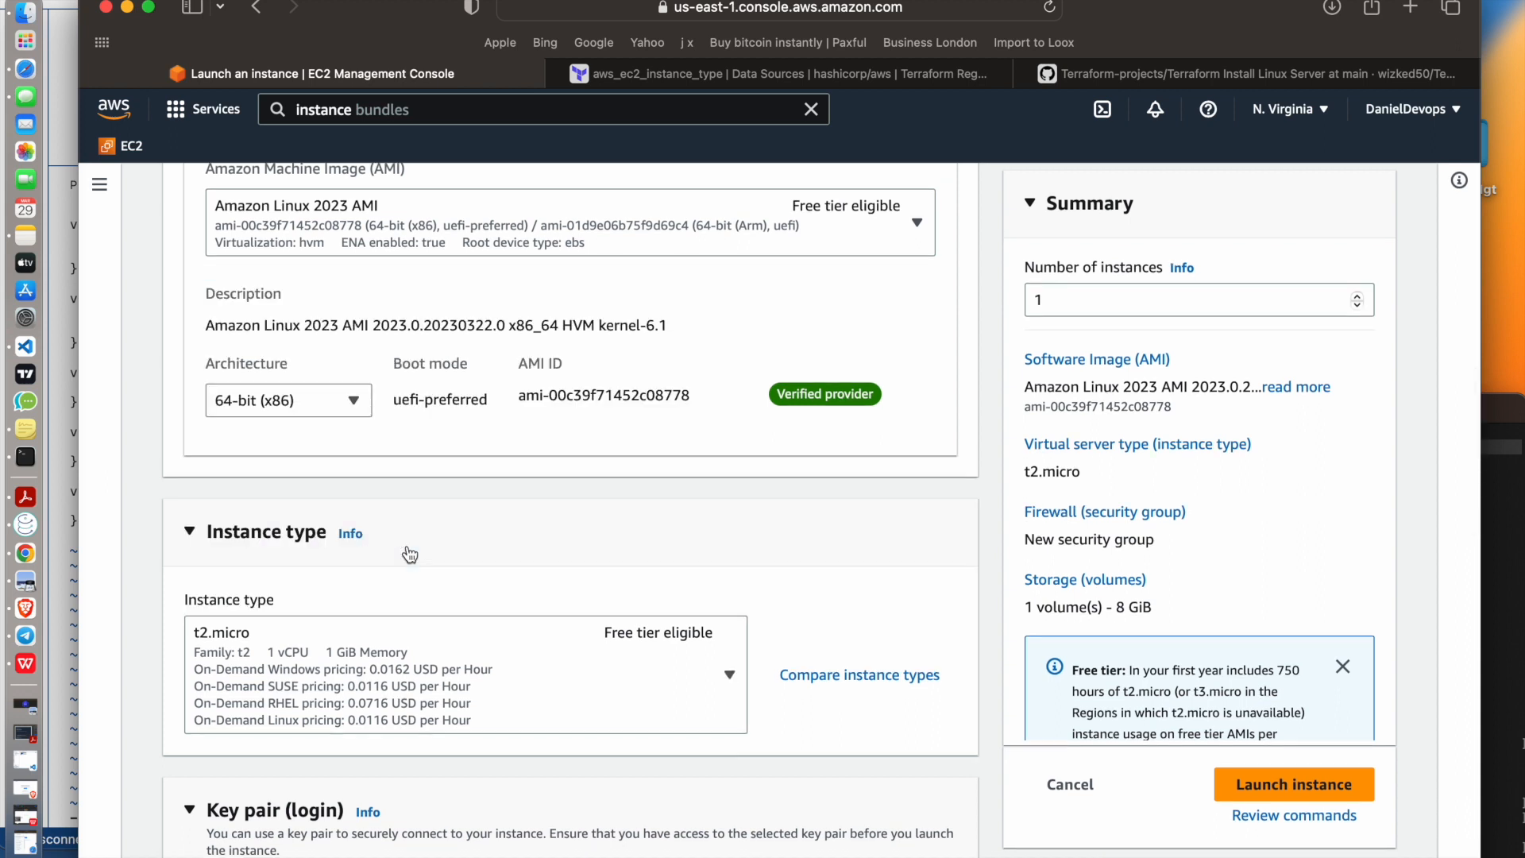
Create a new RSA key pair named awsdem in .pem format for the instance login and check the downloaded key file
{"action": "scroll", "coordinate": [410, 553], "scroll_direction": "down", "scroll_amount": 5}
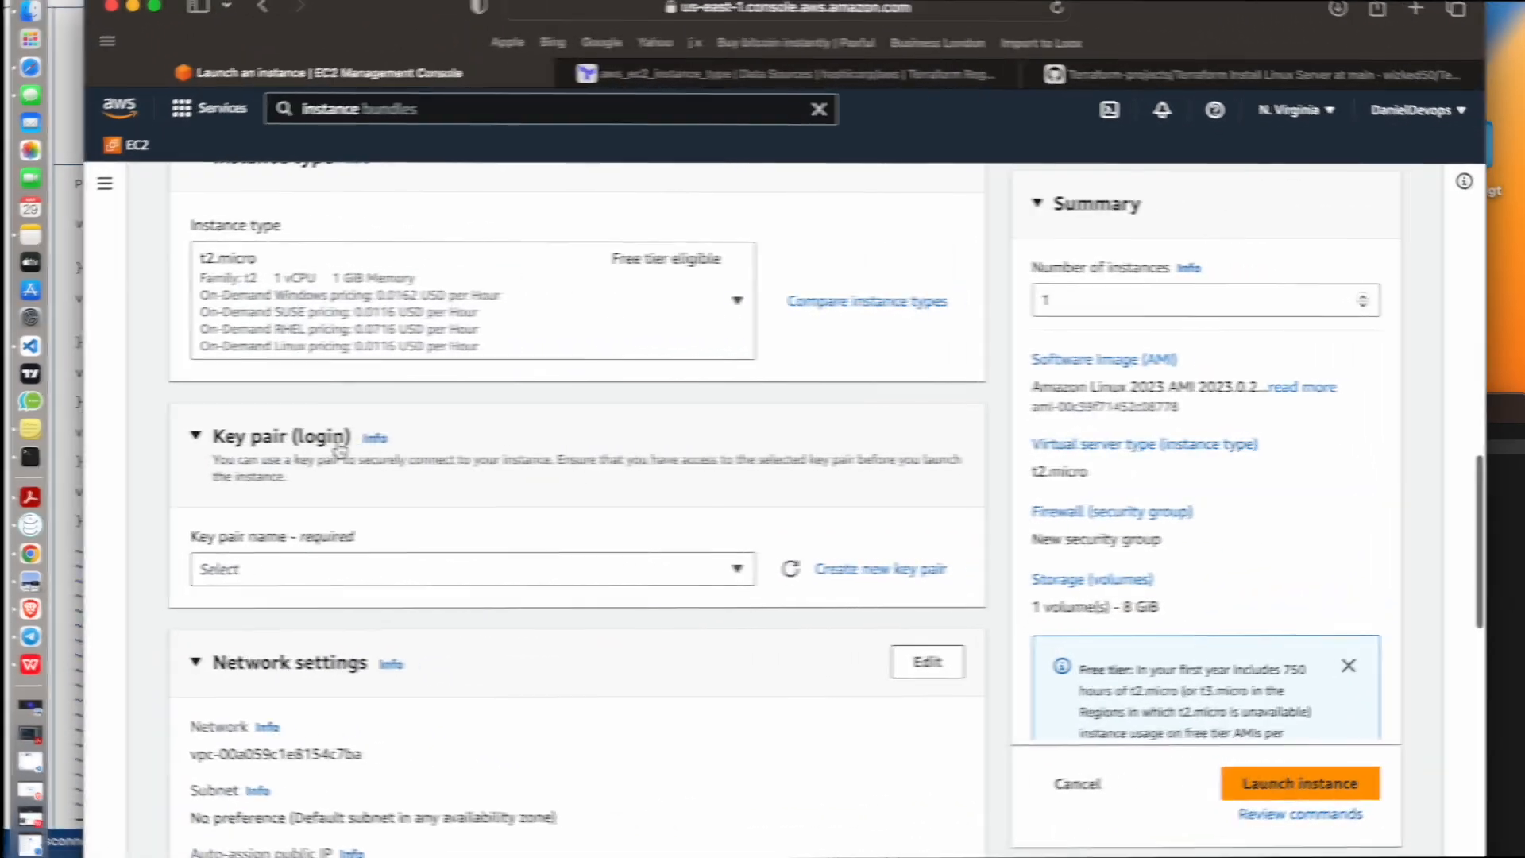
{"action": "left_click", "coordinate": [318, 565]}
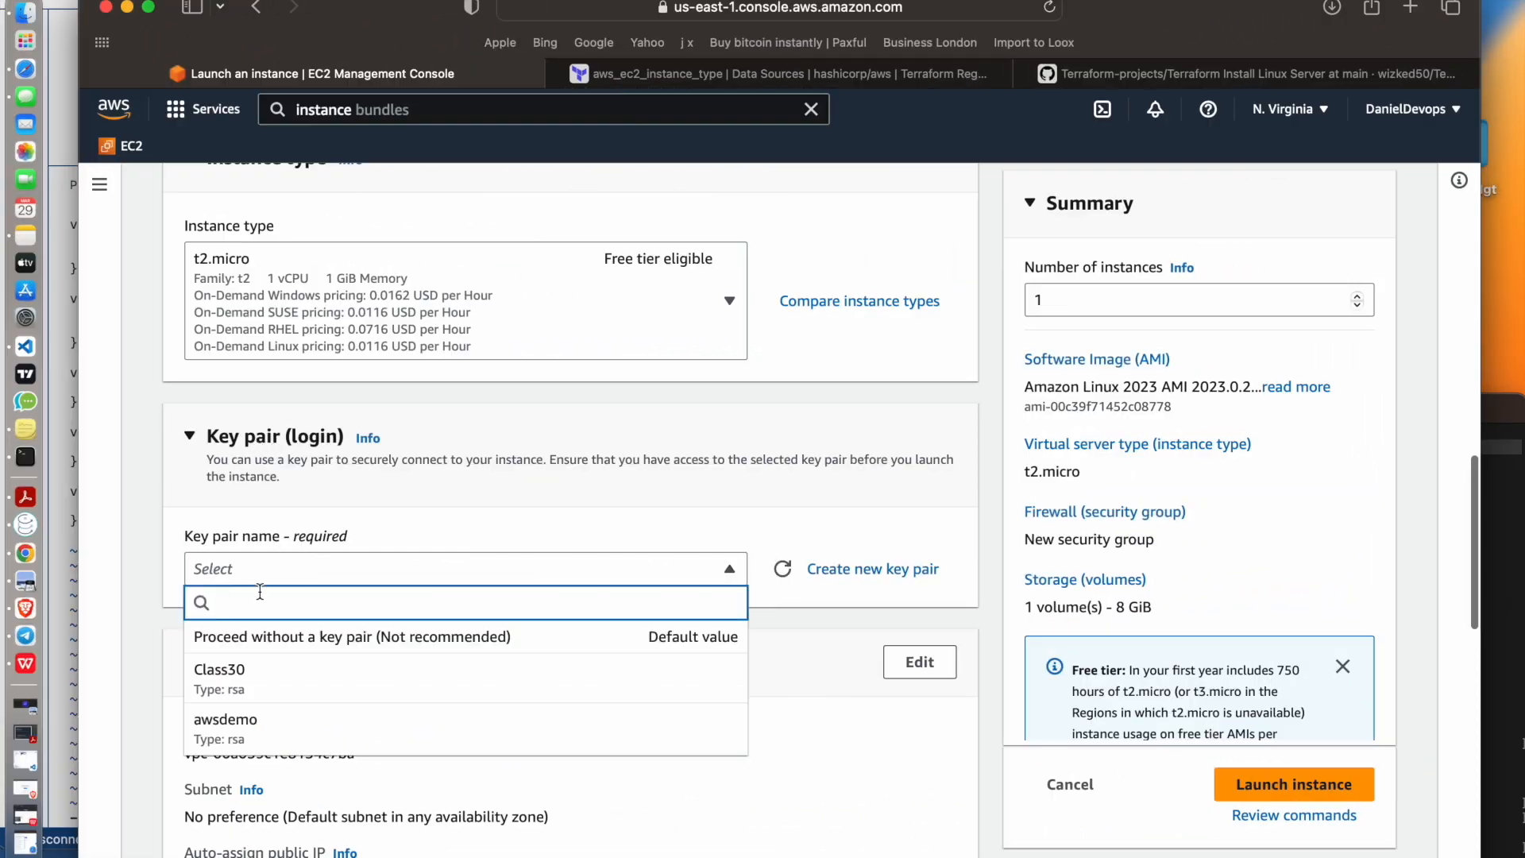
{"action": "left_click", "coordinate": [810, 705]}
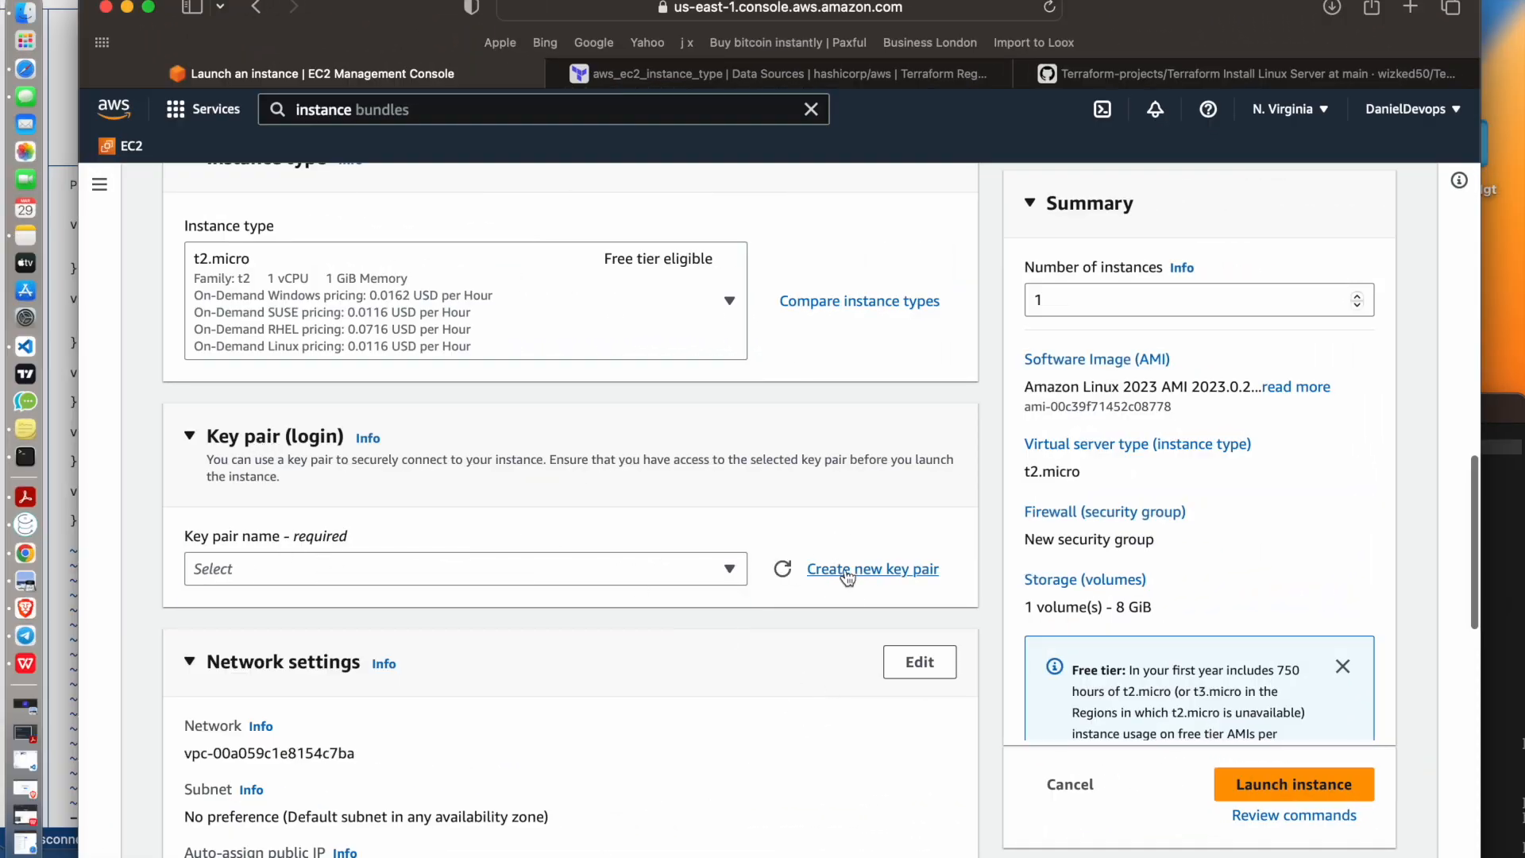
{"action": "left_click", "coordinate": [818, 569]}
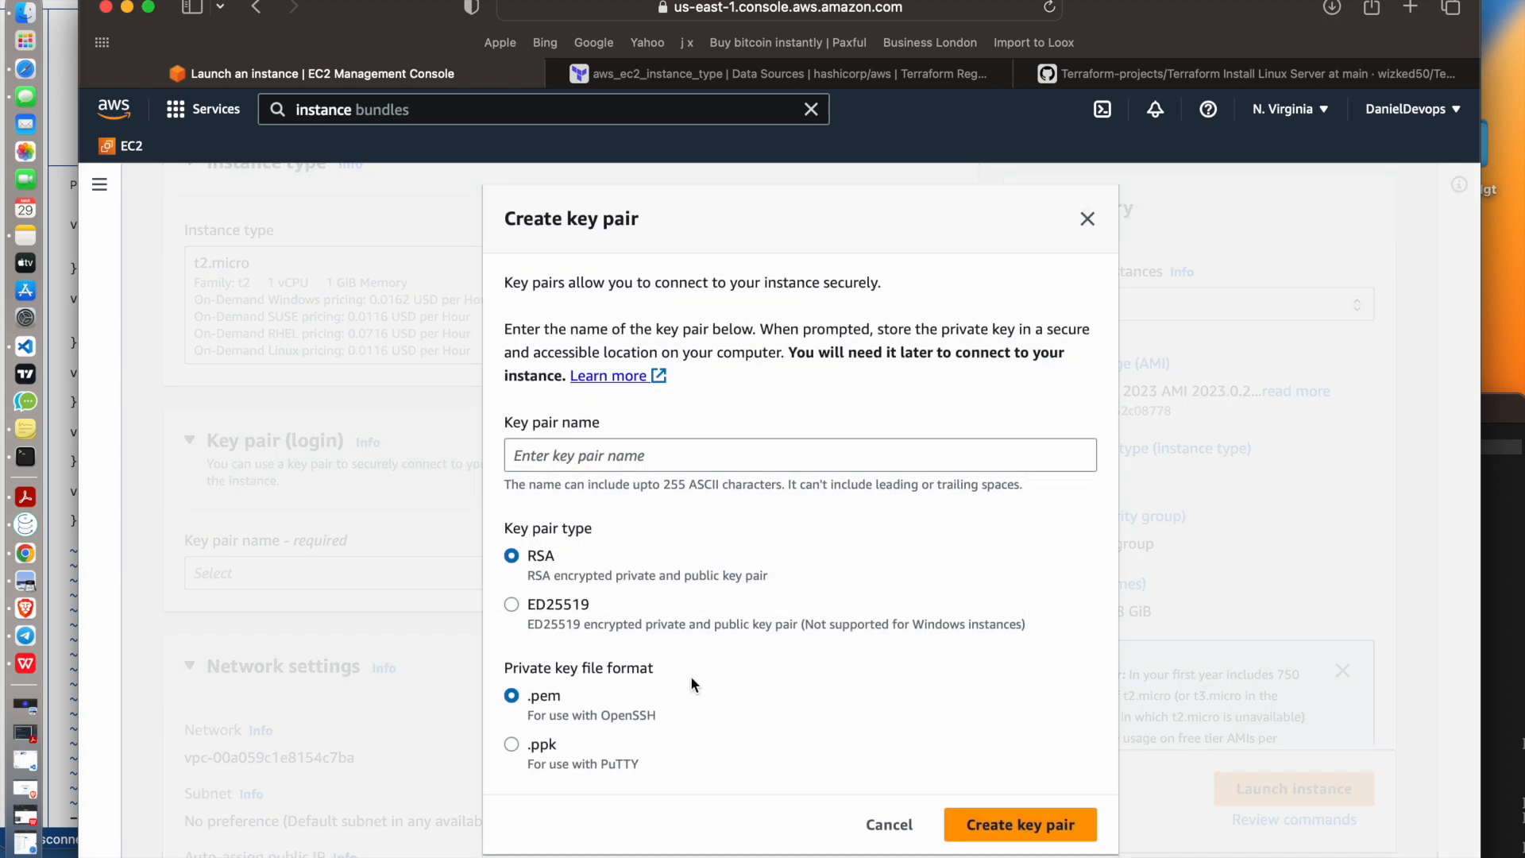
{"action": "left_click", "coordinate": [627, 450]}
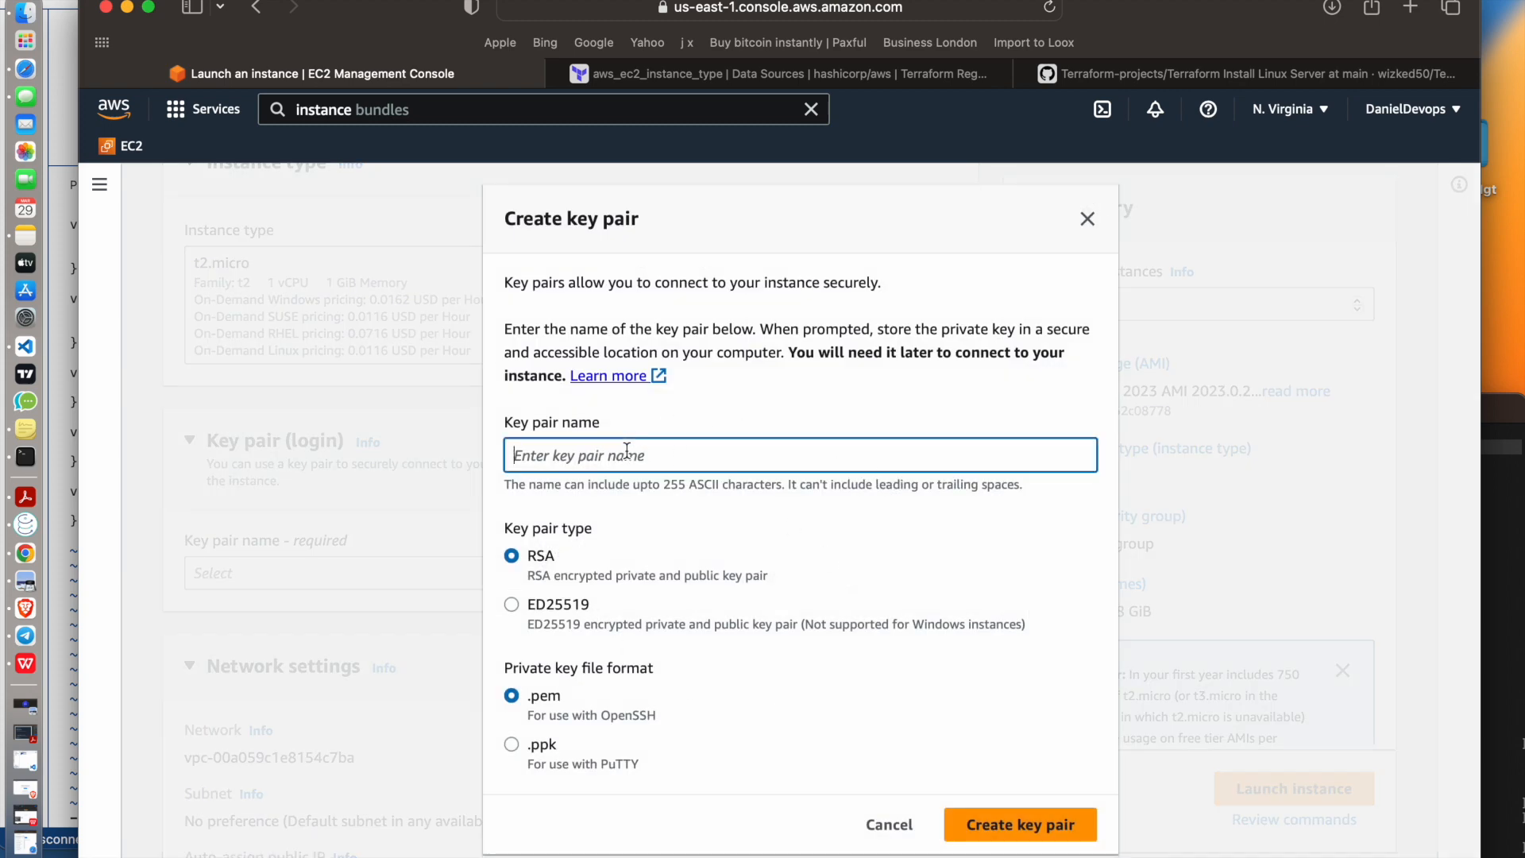
{"action": "type", "text": "awsdemo"}
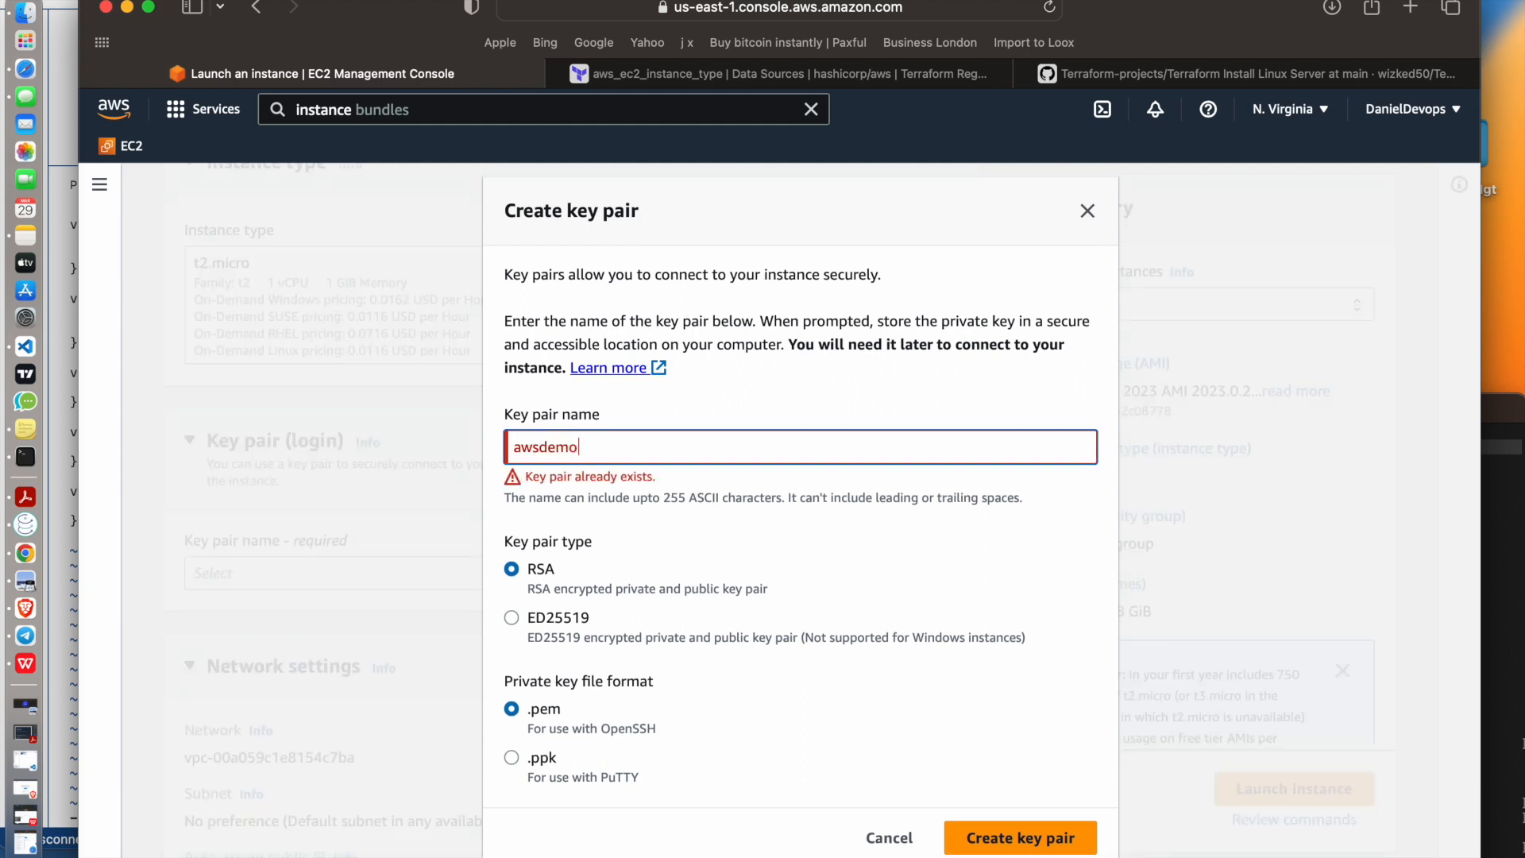
{"action": "key", "text": "BackSpace"}
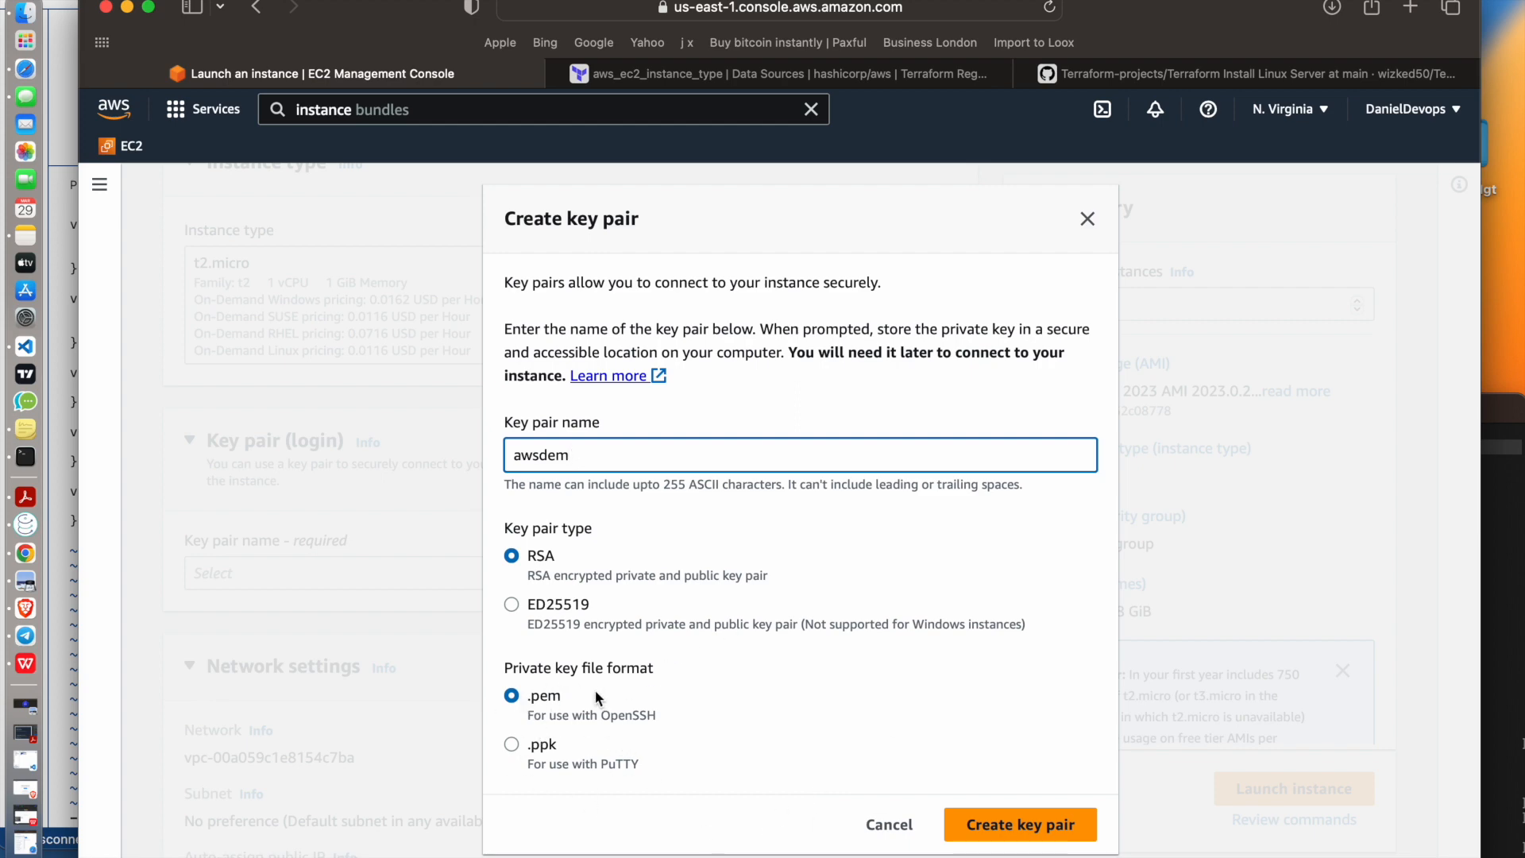
{"action": "left_click", "coordinate": [1050, 824]}
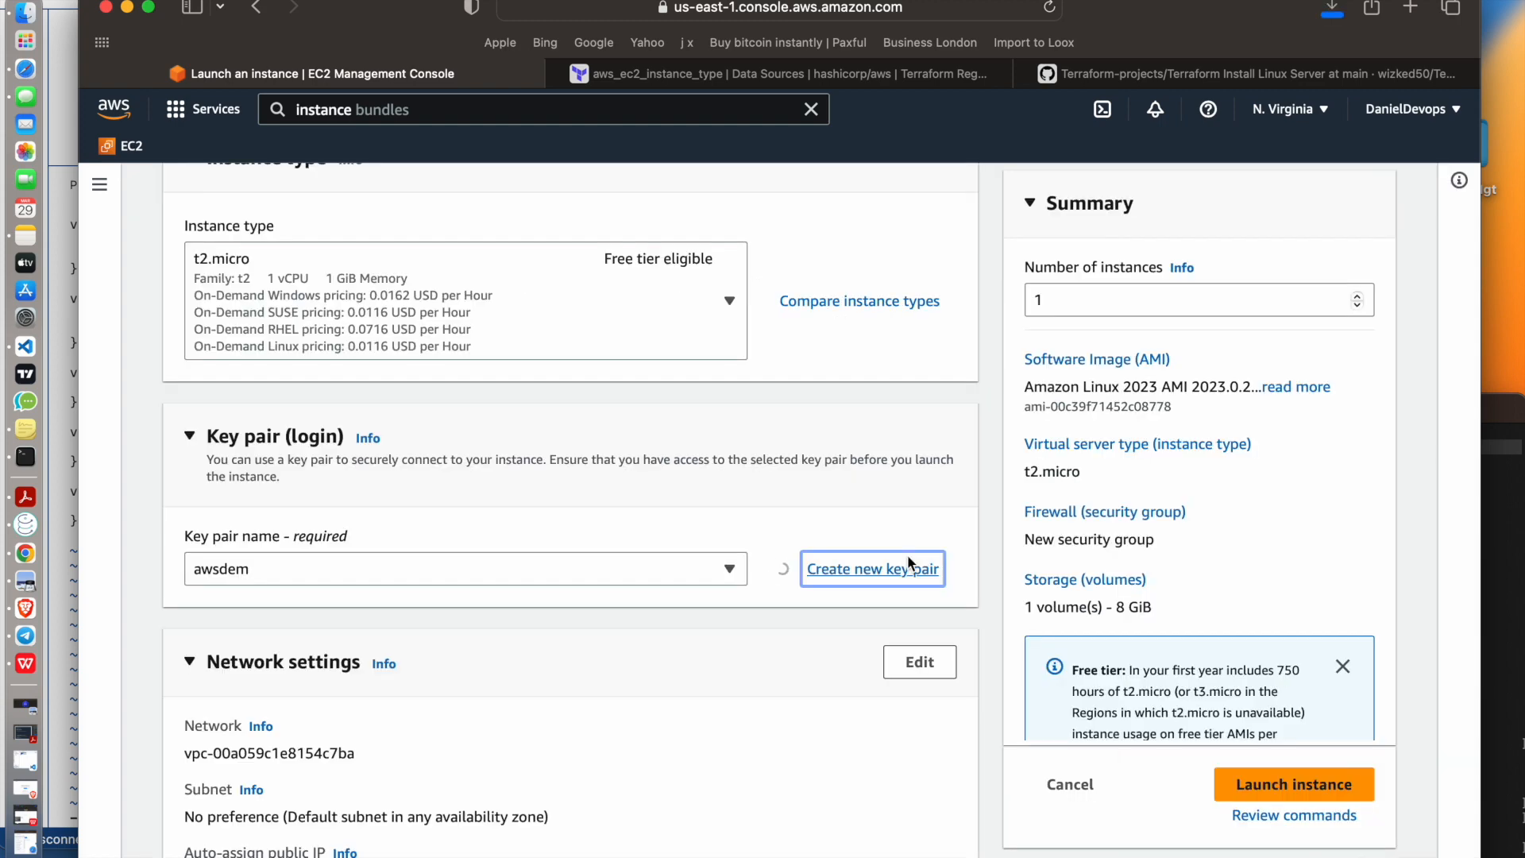
{"action": "left_click", "coordinate": [1333, 10]}
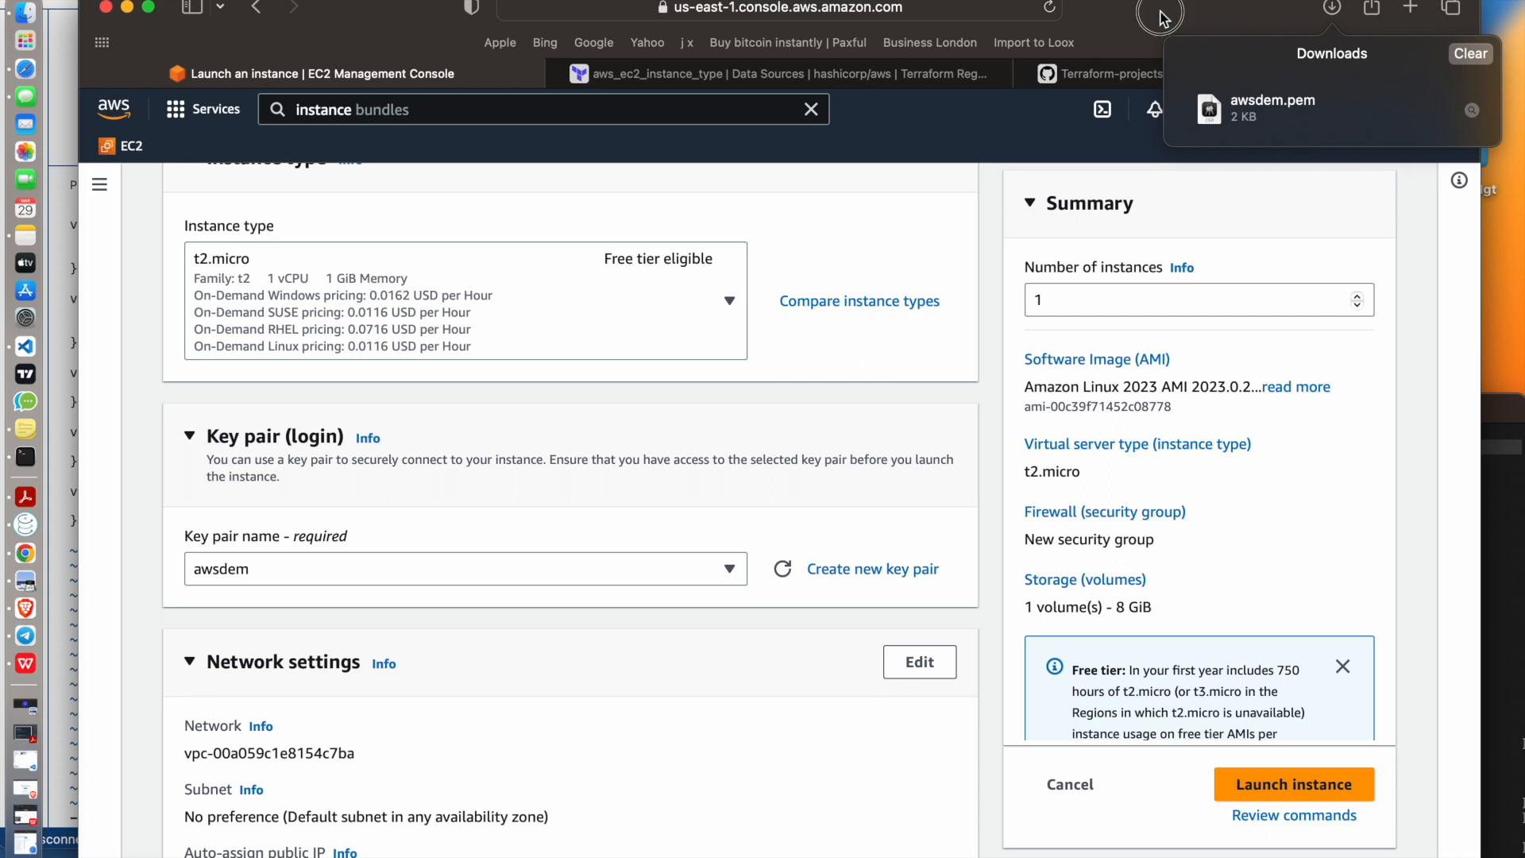
Try the existing security group option, view the available groups, and return to creating a new security group
{"action": "scroll", "coordinate": [471, 689], "scroll_direction": "down", "scroll_amount": 1}
{"action": "scroll", "coordinate": [471, 688], "scroll_direction": "down", "scroll_amount": 5}
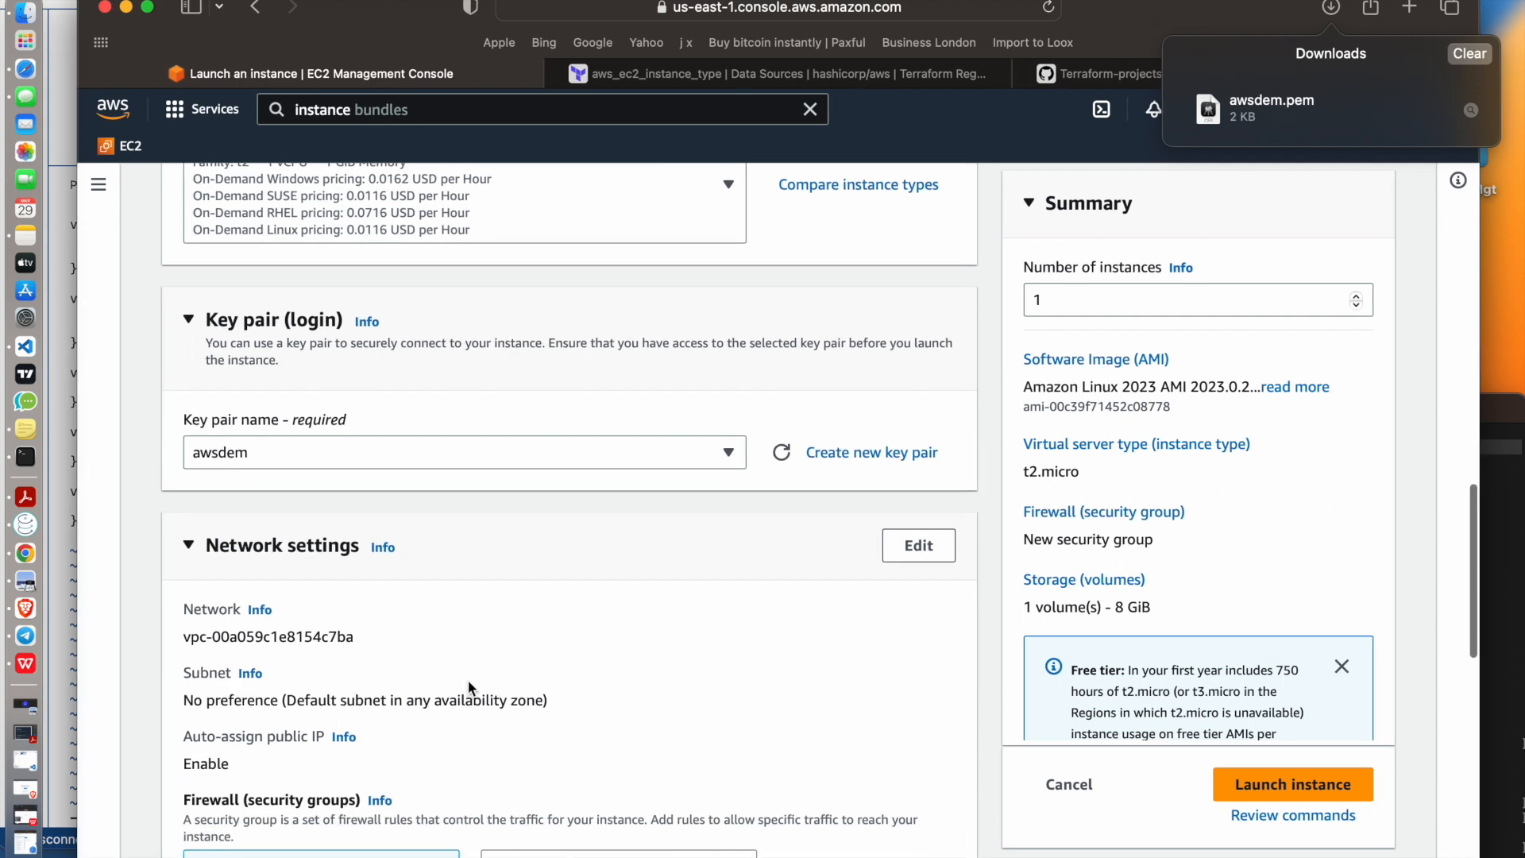
{"action": "scroll", "coordinate": [471, 688], "scroll_direction": "down", "scroll_amount": 1}
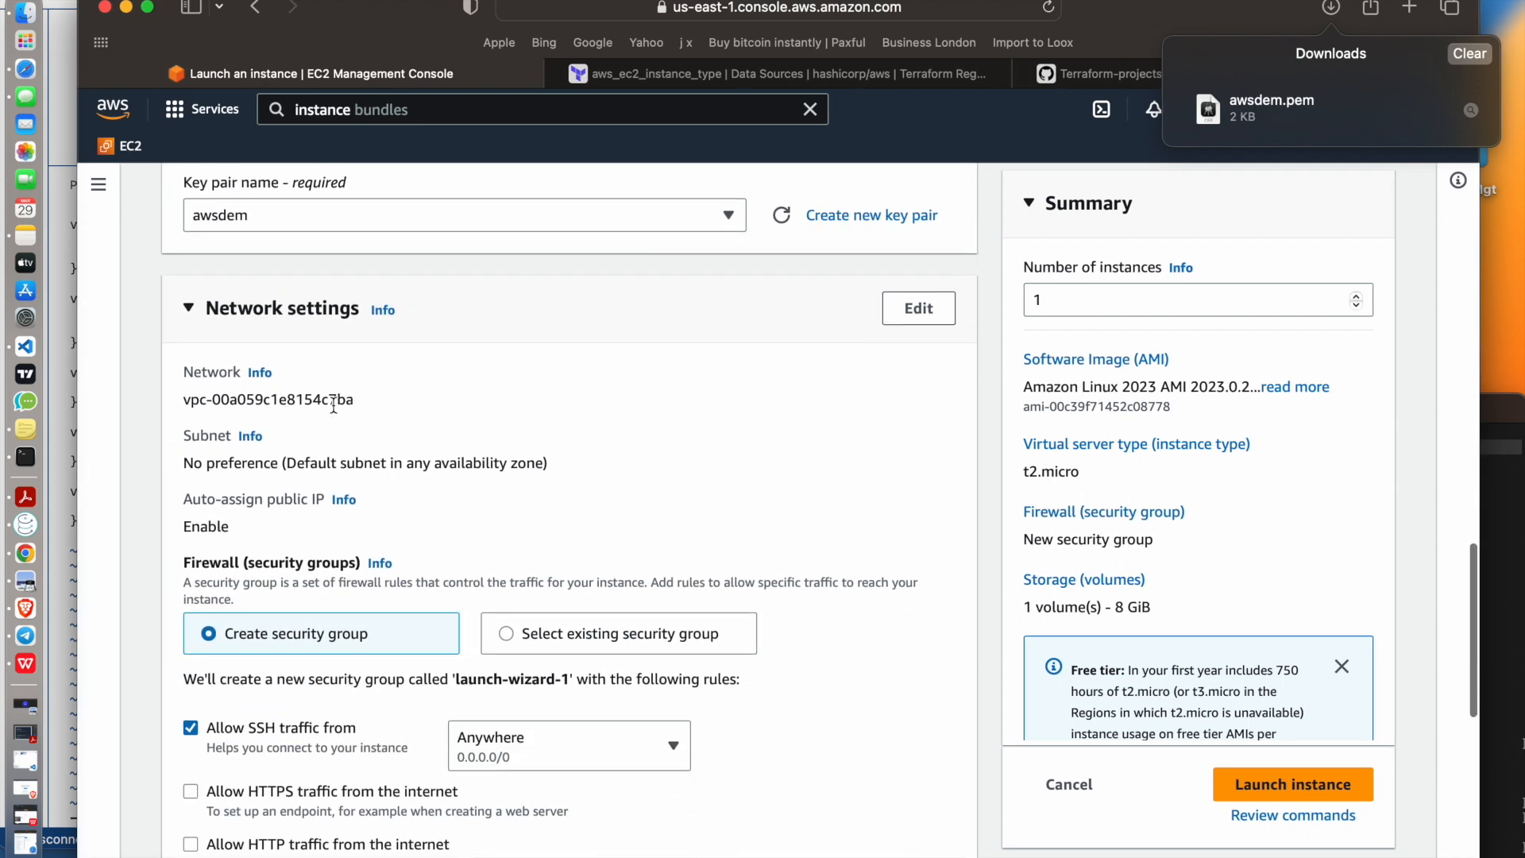
{"action": "left_click", "coordinate": [541, 632]}
{"action": "left_click", "coordinate": [380, 713]}
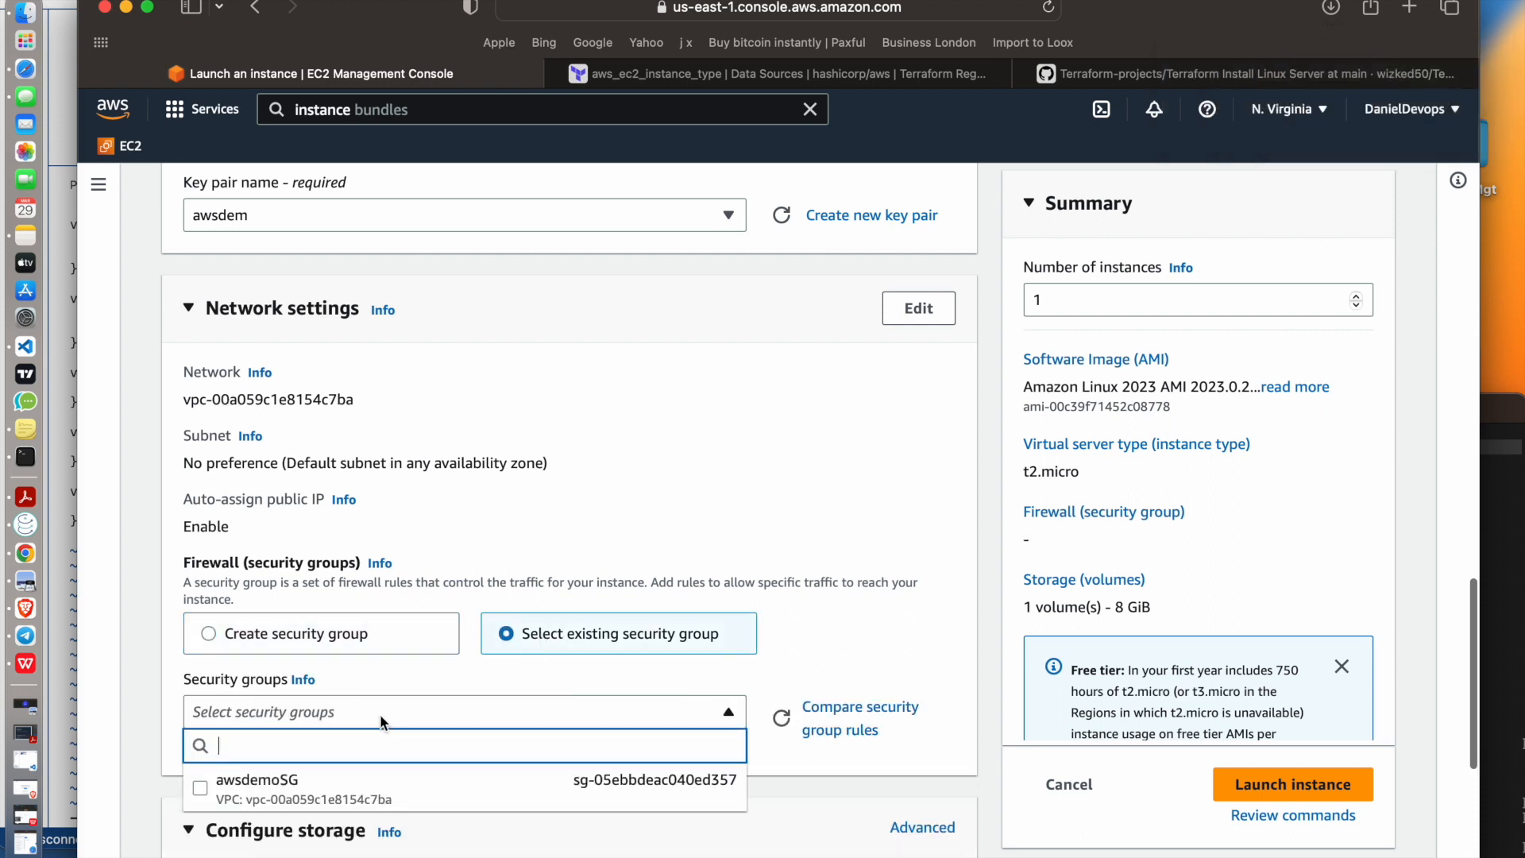
{"action": "scroll", "coordinate": [379, 713], "scroll_direction": "down", "scroll_amount": 1}
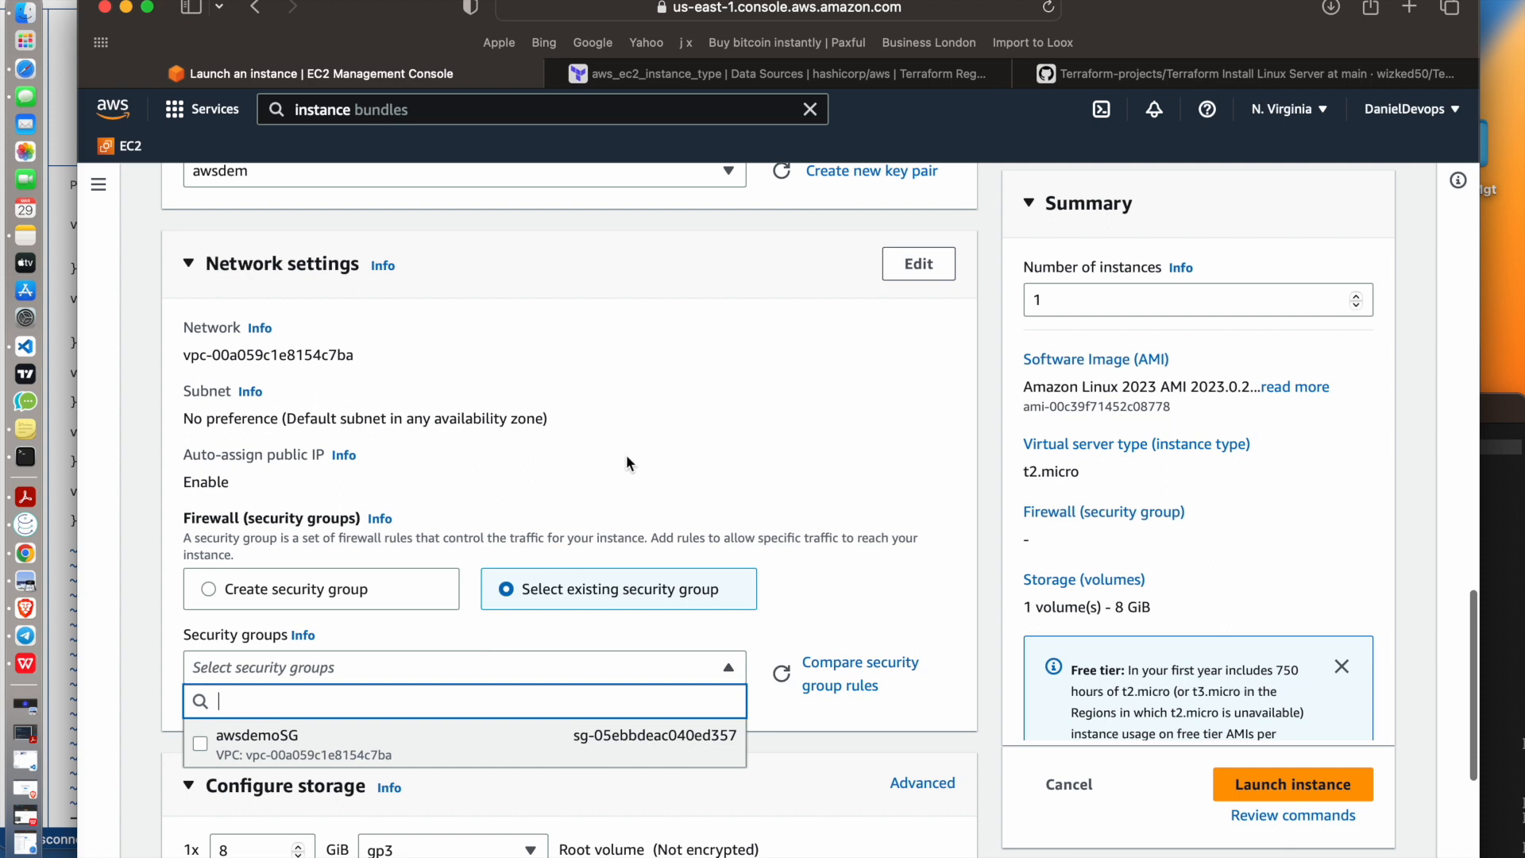
{"action": "left_click", "coordinate": [383, 594]}
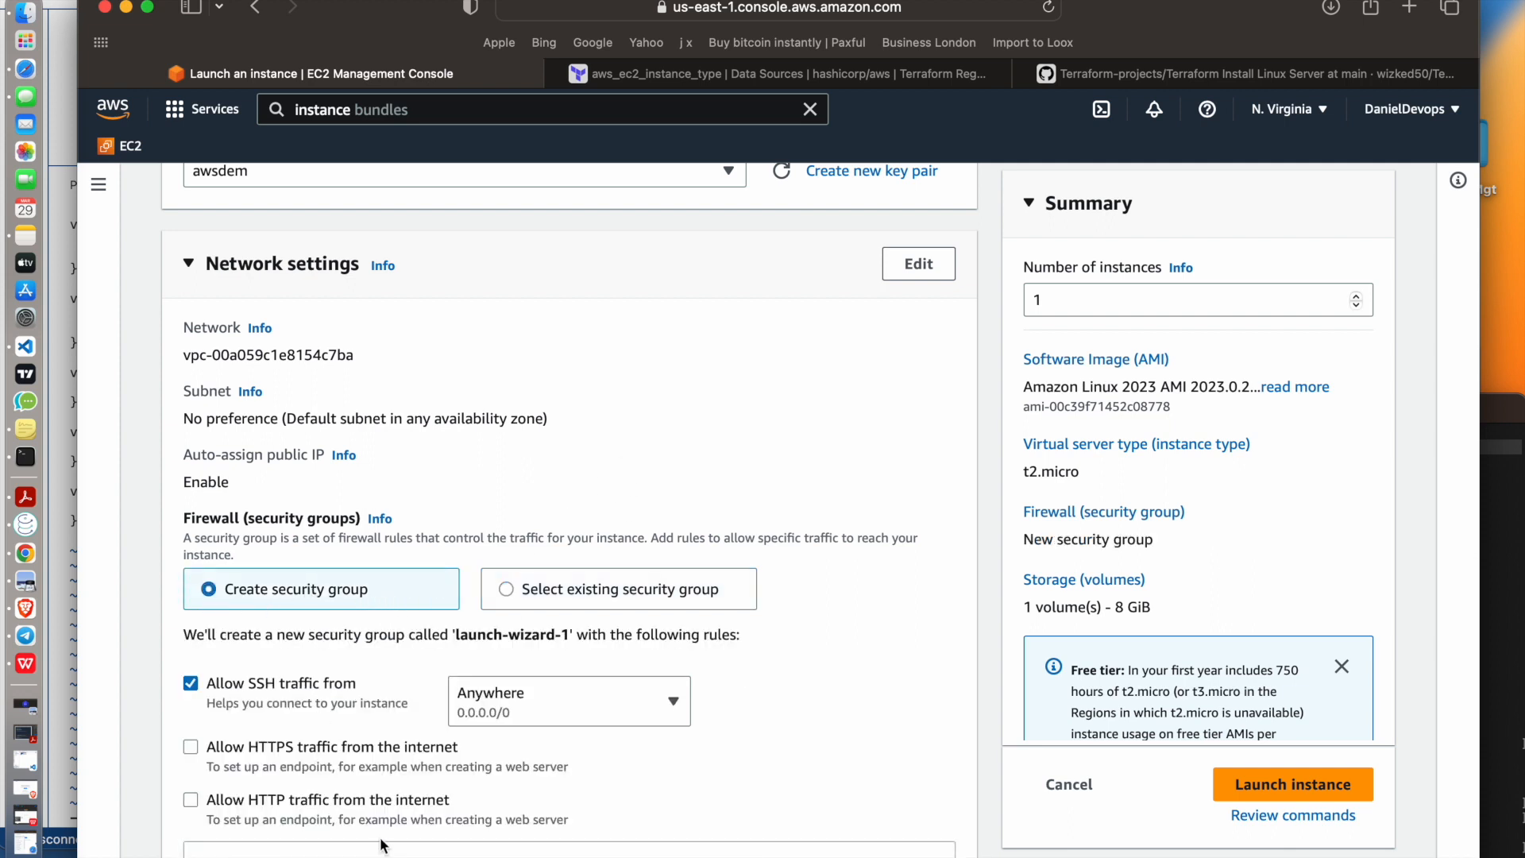
Try allowing HTTPS and HTTP traffic from the internet in the new security group, and clear both options again
{"action": "scroll", "coordinate": [269, 605], "scroll_direction": "down", "scroll_amount": 2}
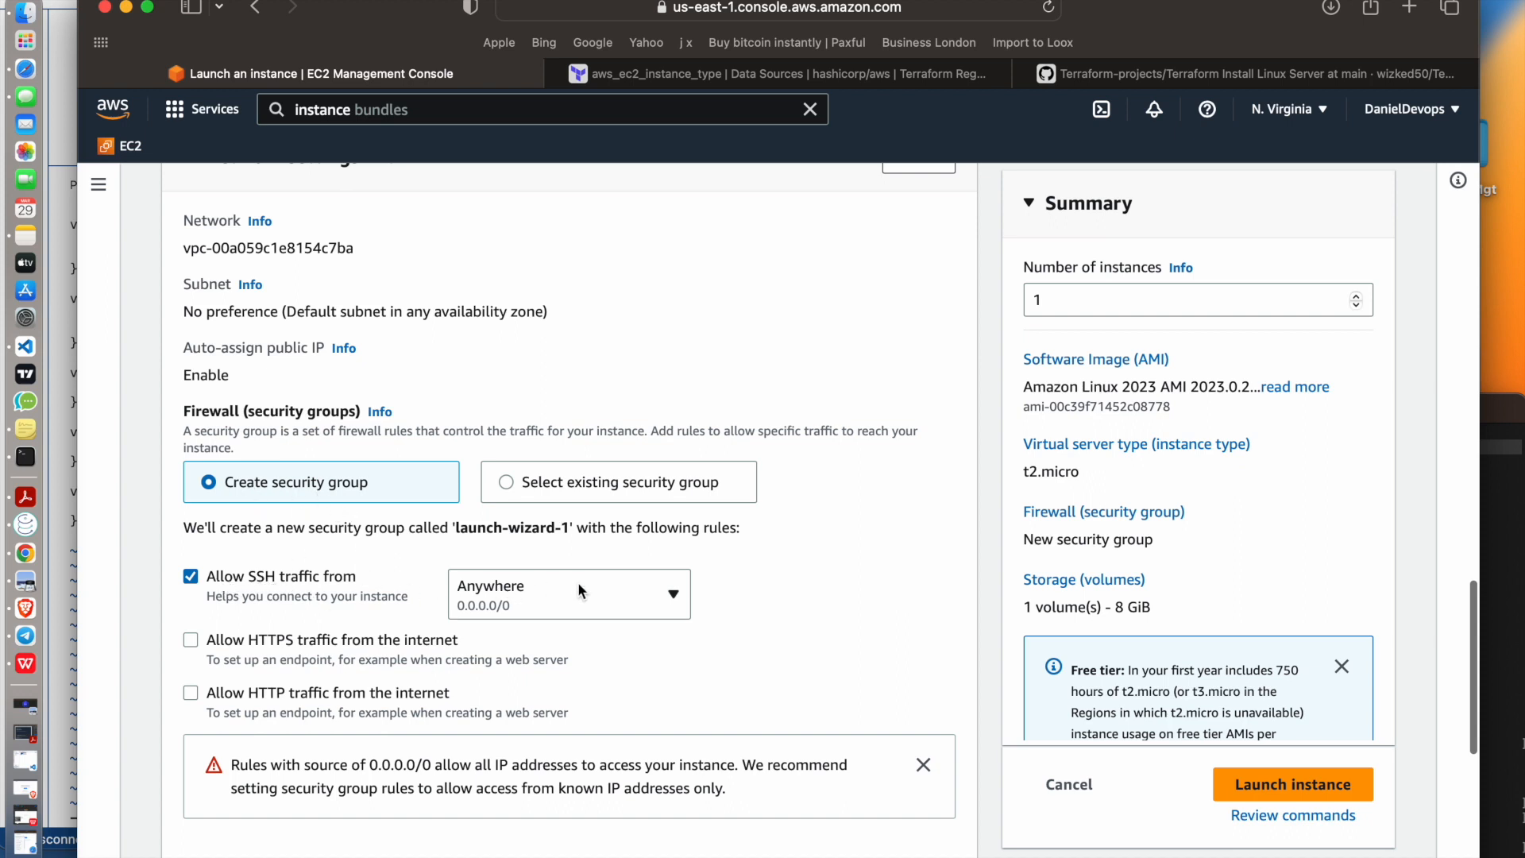
{"action": "left_click", "coordinate": [189, 640]}
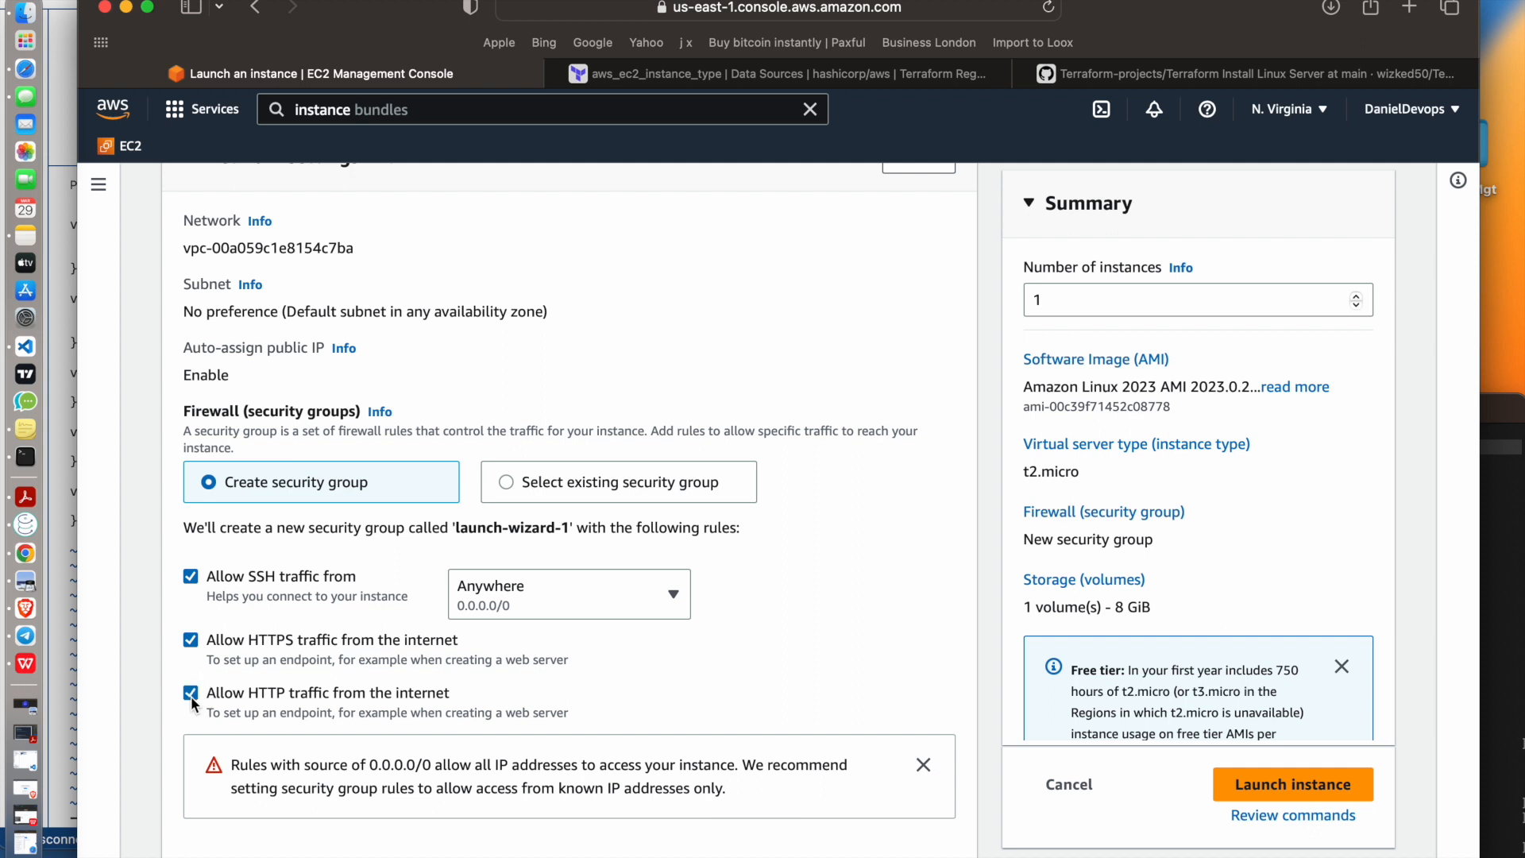
{"action": "scroll", "coordinate": [191, 696], "scroll_direction": "down", "scroll_amount": 5}
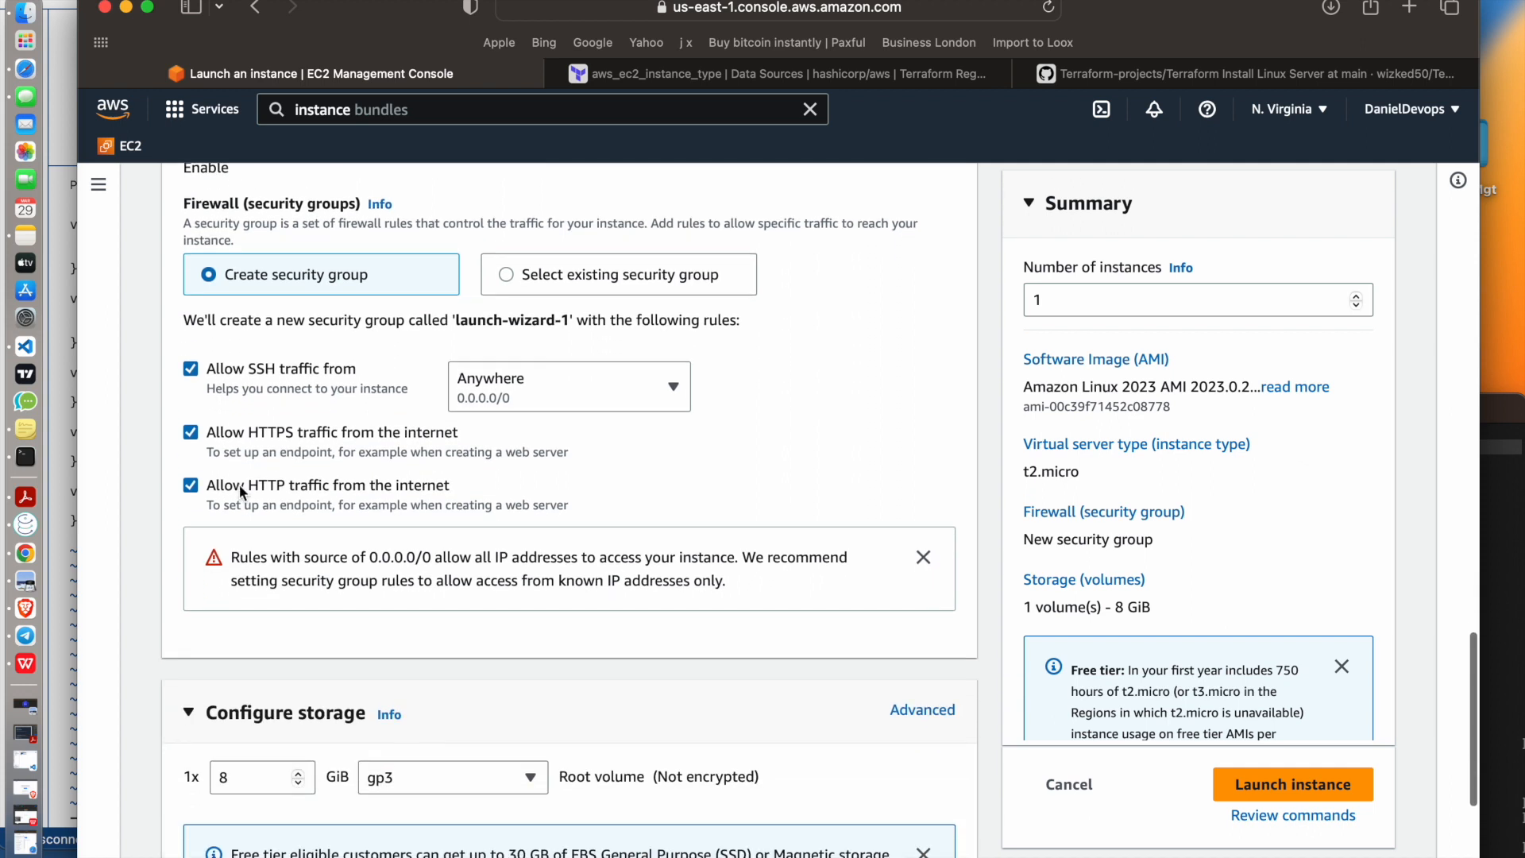
{"action": "left_click", "coordinate": [189, 432]}
{"action": "scroll", "coordinate": [407, 417], "scroll_direction": "down", "scroll_amount": 3}
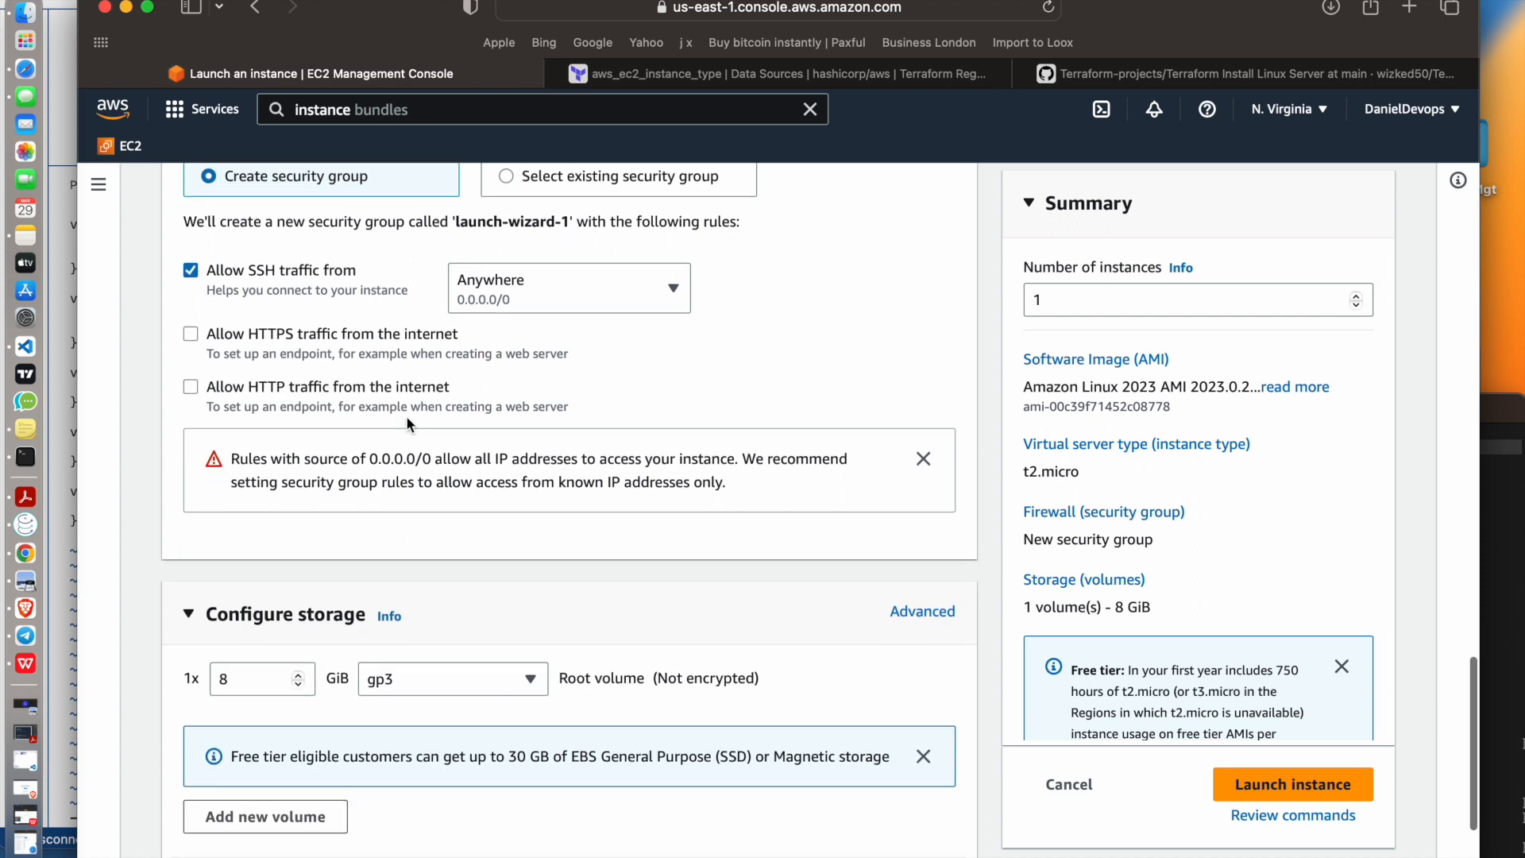
Edit the network settings, naming the new security group AWSdemoSG with the description "awsdemo security group"
{"action": "scroll", "coordinate": [407, 417], "scroll_direction": "up", "scroll_amount": 8}
{"action": "scroll", "coordinate": [406, 417], "scroll_direction": "up", "scroll_amount": 3}
{"action": "left_click", "coordinate": [919, 253]}
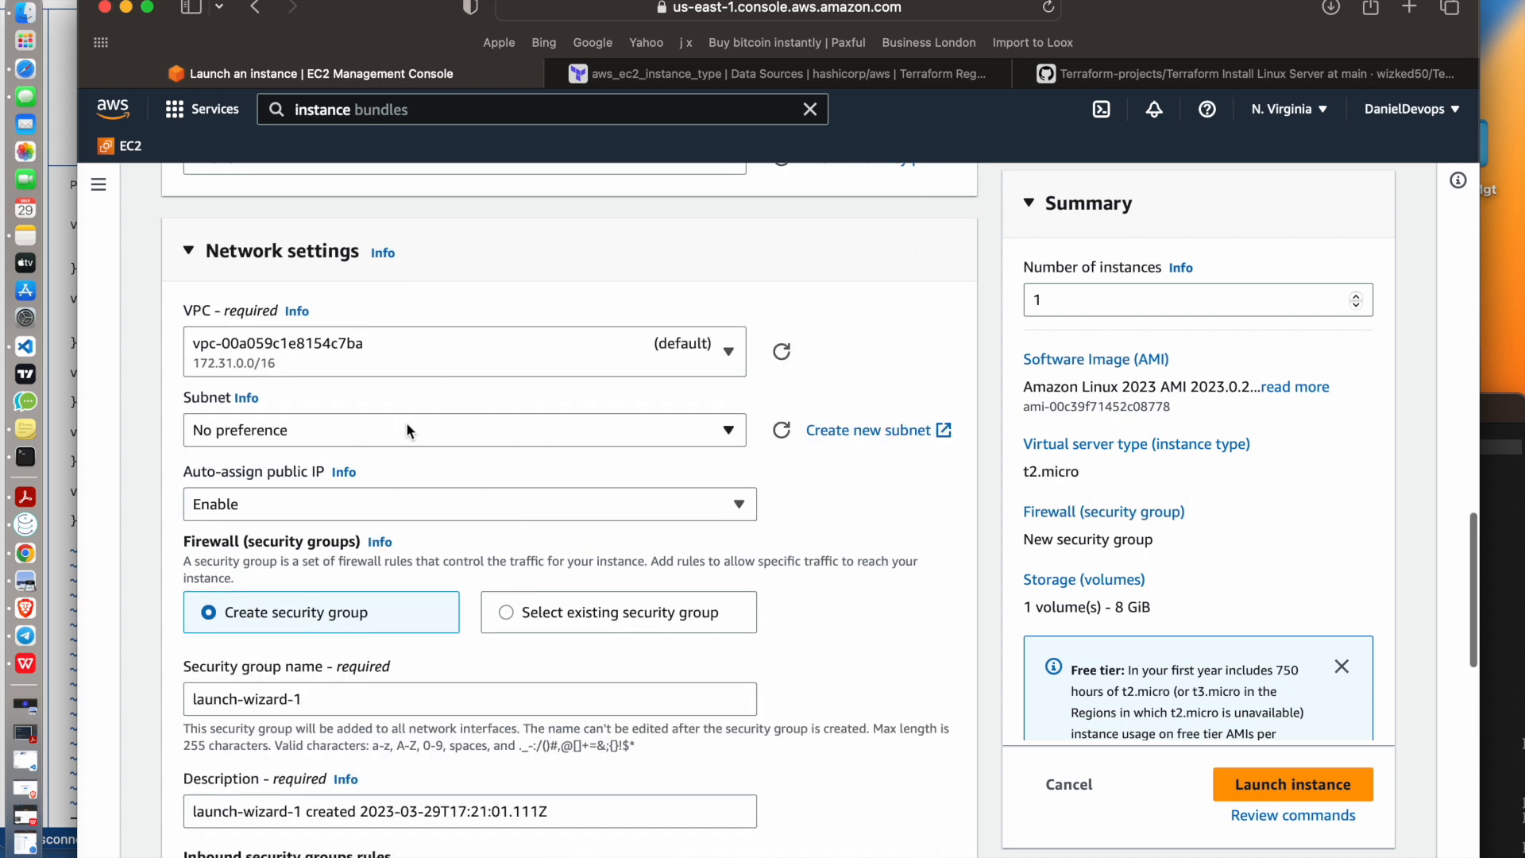
{"action": "scroll", "coordinate": [406, 422], "scroll_direction": "down", "scroll_amount": 5}
{"action": "double_click", "coordinate": [331, 453]}
{"action": "key", "text": "super+a"}
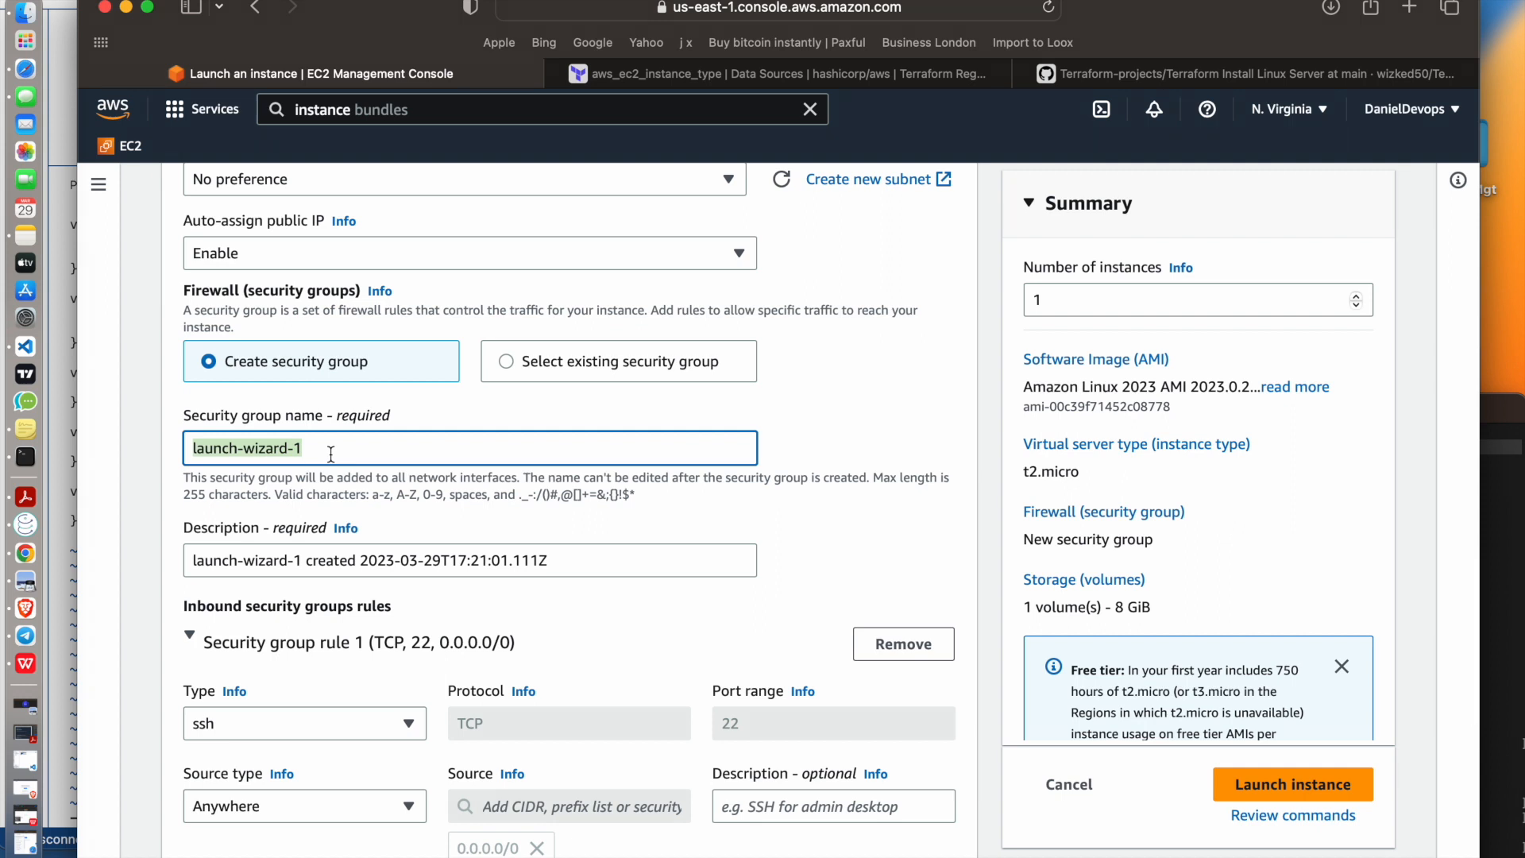
{"action": "type", "text": "AWSde"}
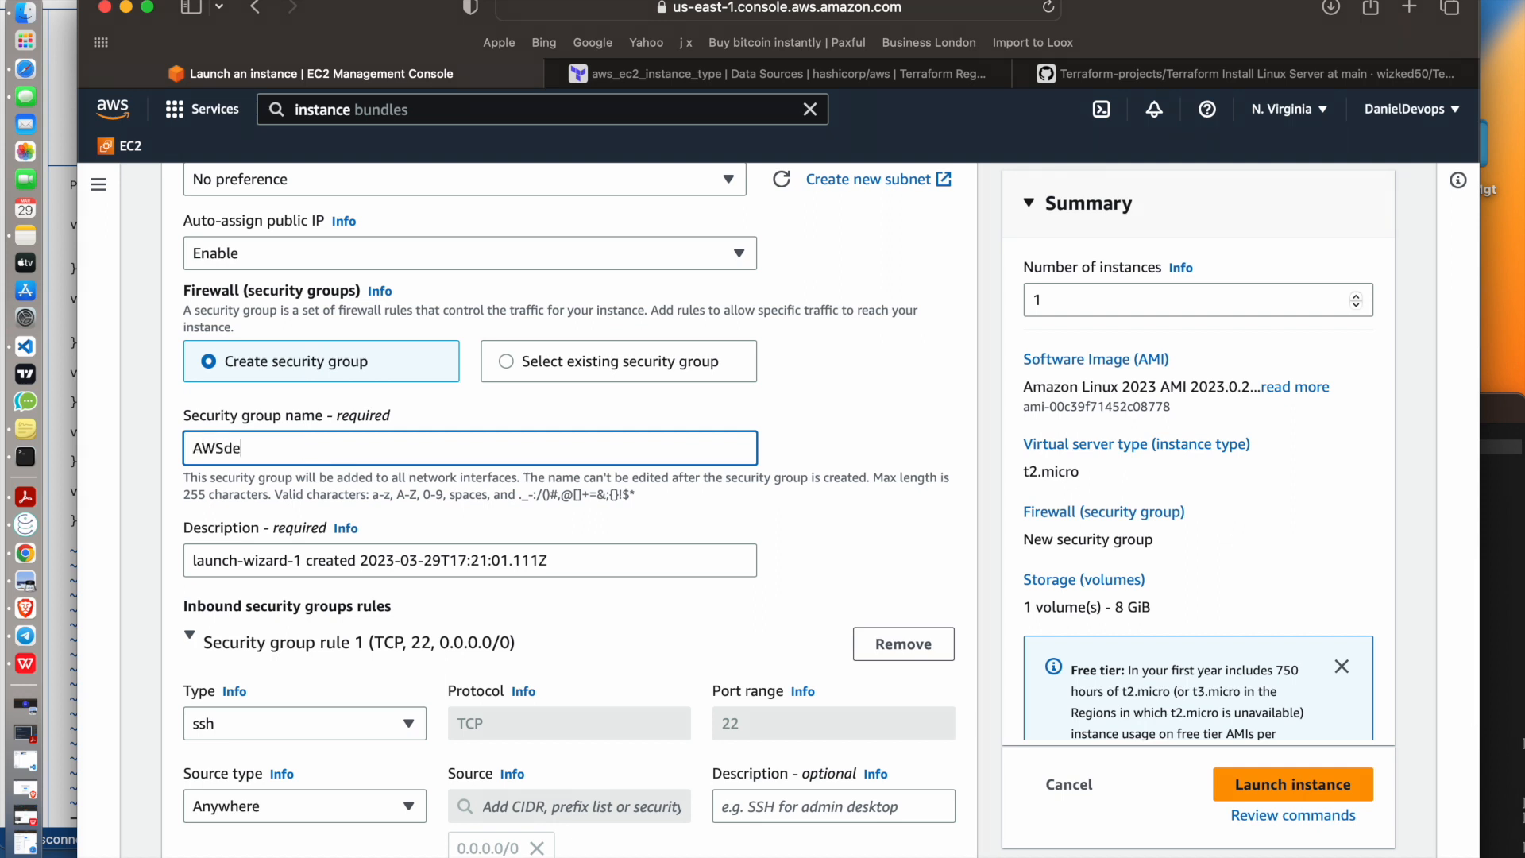
{"action": "type", "text": "moSG"}
{"action": "triple_click", "coordinate": [586, 555]}
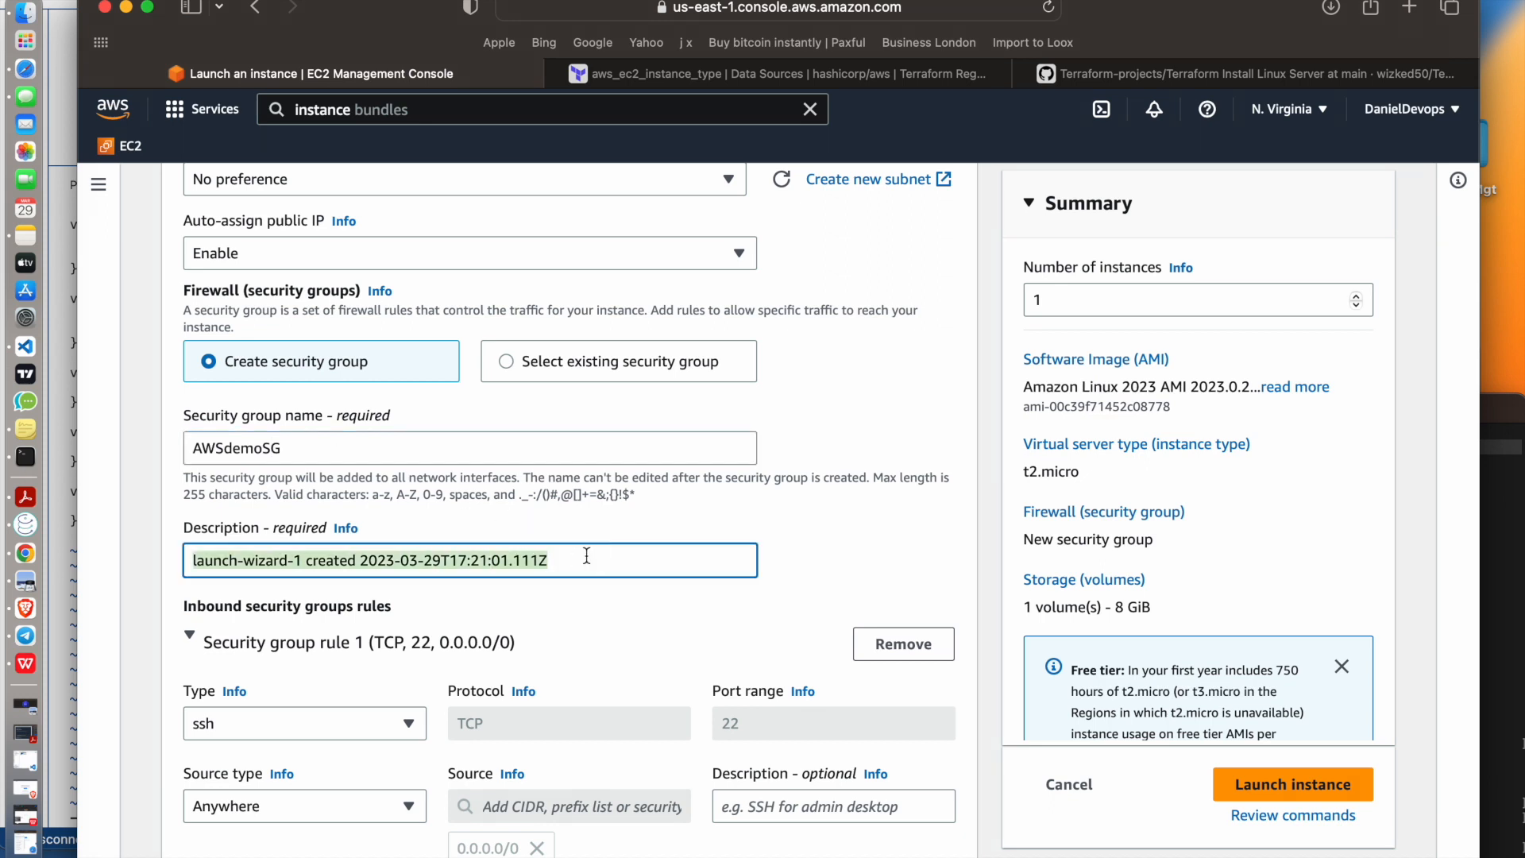
{"action": "type", "text": "awsdemo"}
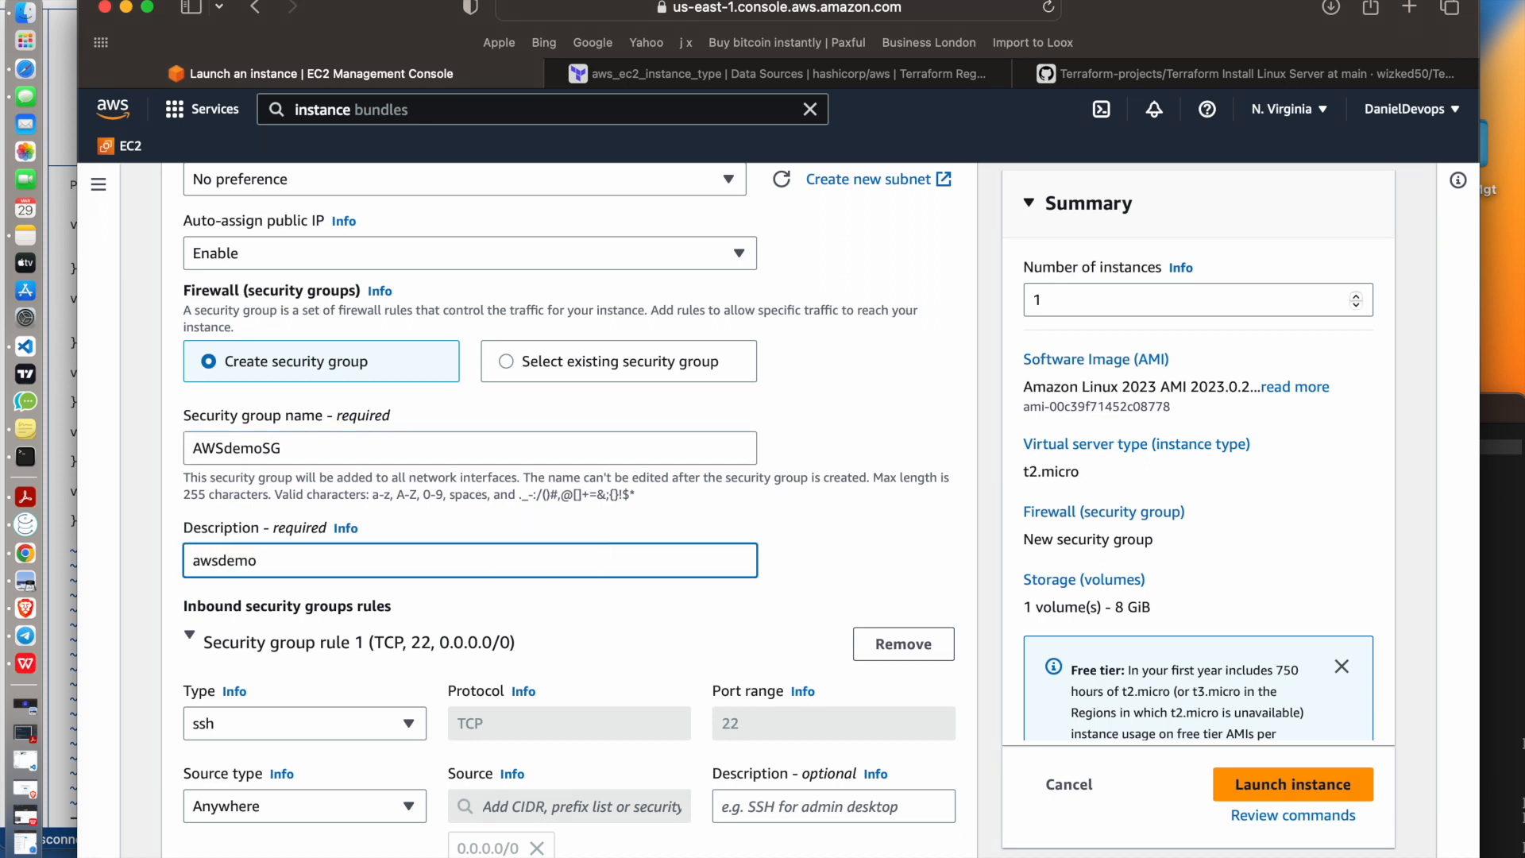
{"action": "type", "text": " security group"}
Review the type and source type options of the inbound security group rule, choosing ssh and Anywhere
{"action": "scroll", "coordinate": [655, 663], "scroll_direction": "down", "scroll_amount": 3}
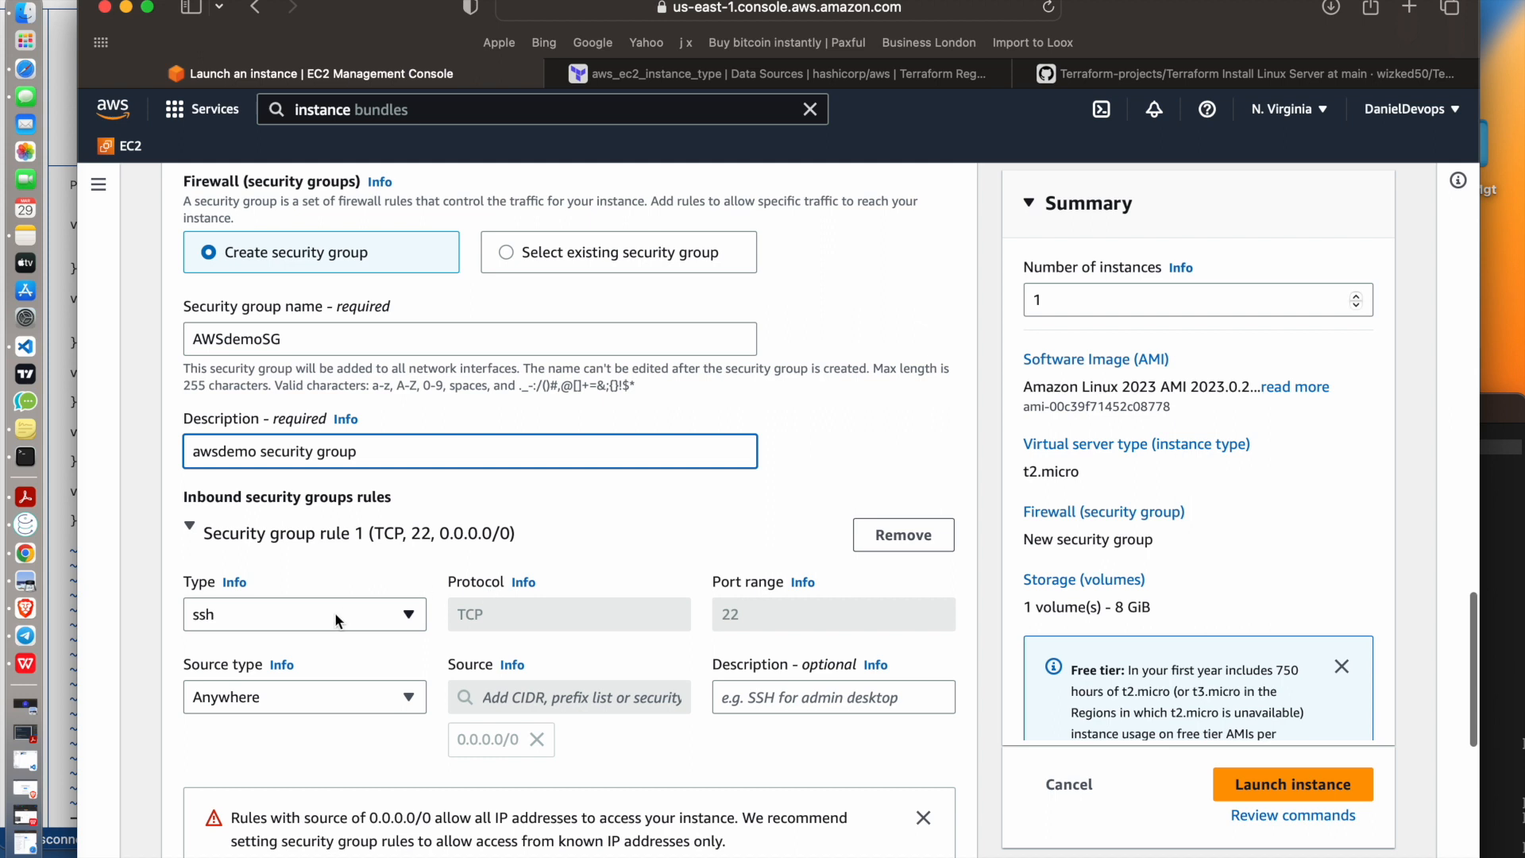
{"action": "left_click", "coordinate": [250, 605]}
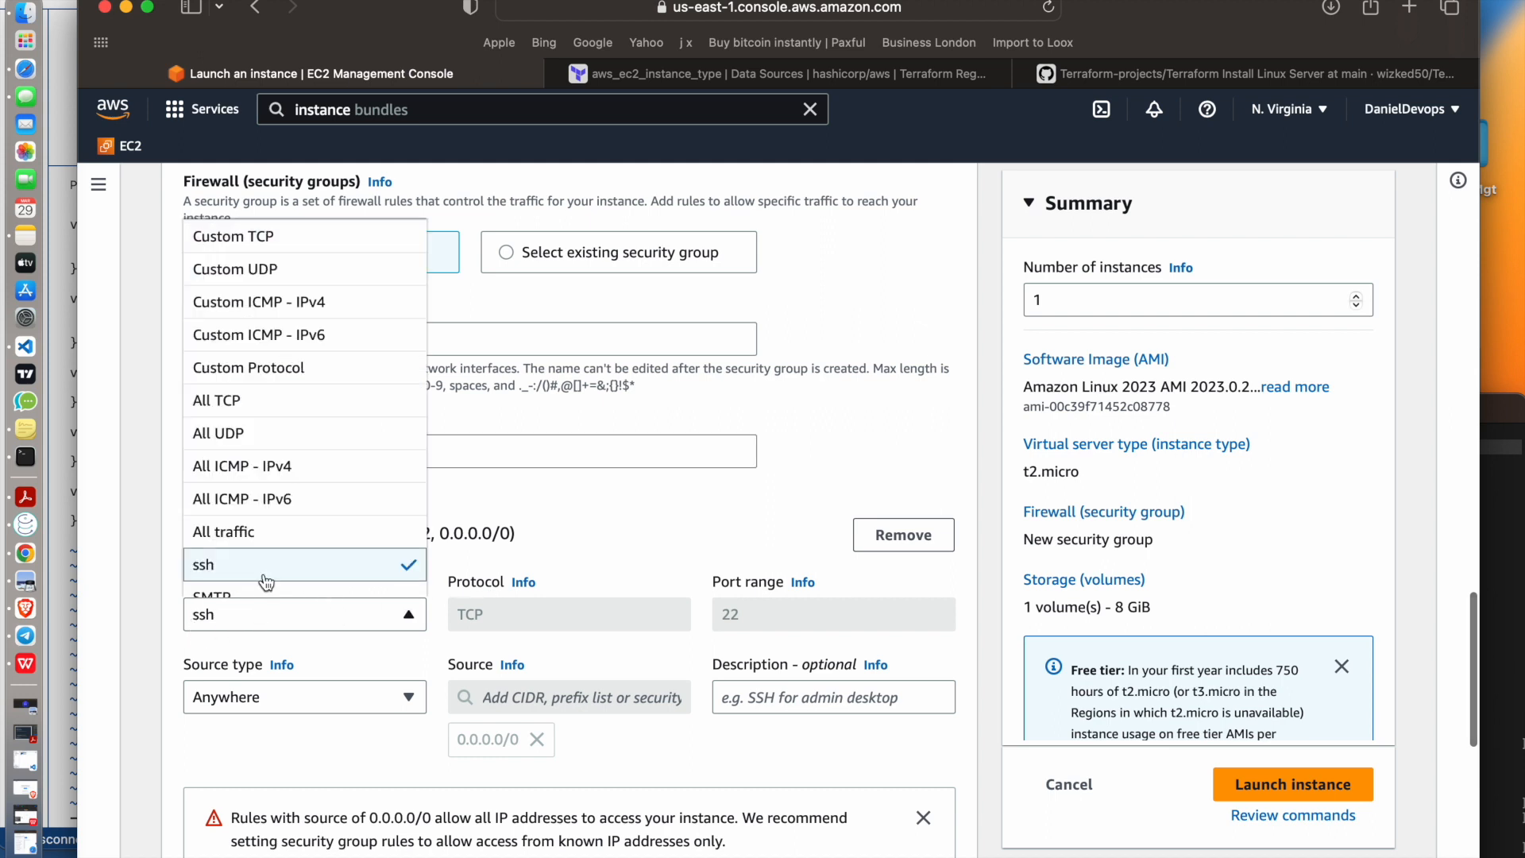
{"action": "left_click", "coordinate": [262, 532]}
{"action": "left_click", "coordinate": [268, 614]}
{"action": "left_click", "coordinate": [295, 566]}
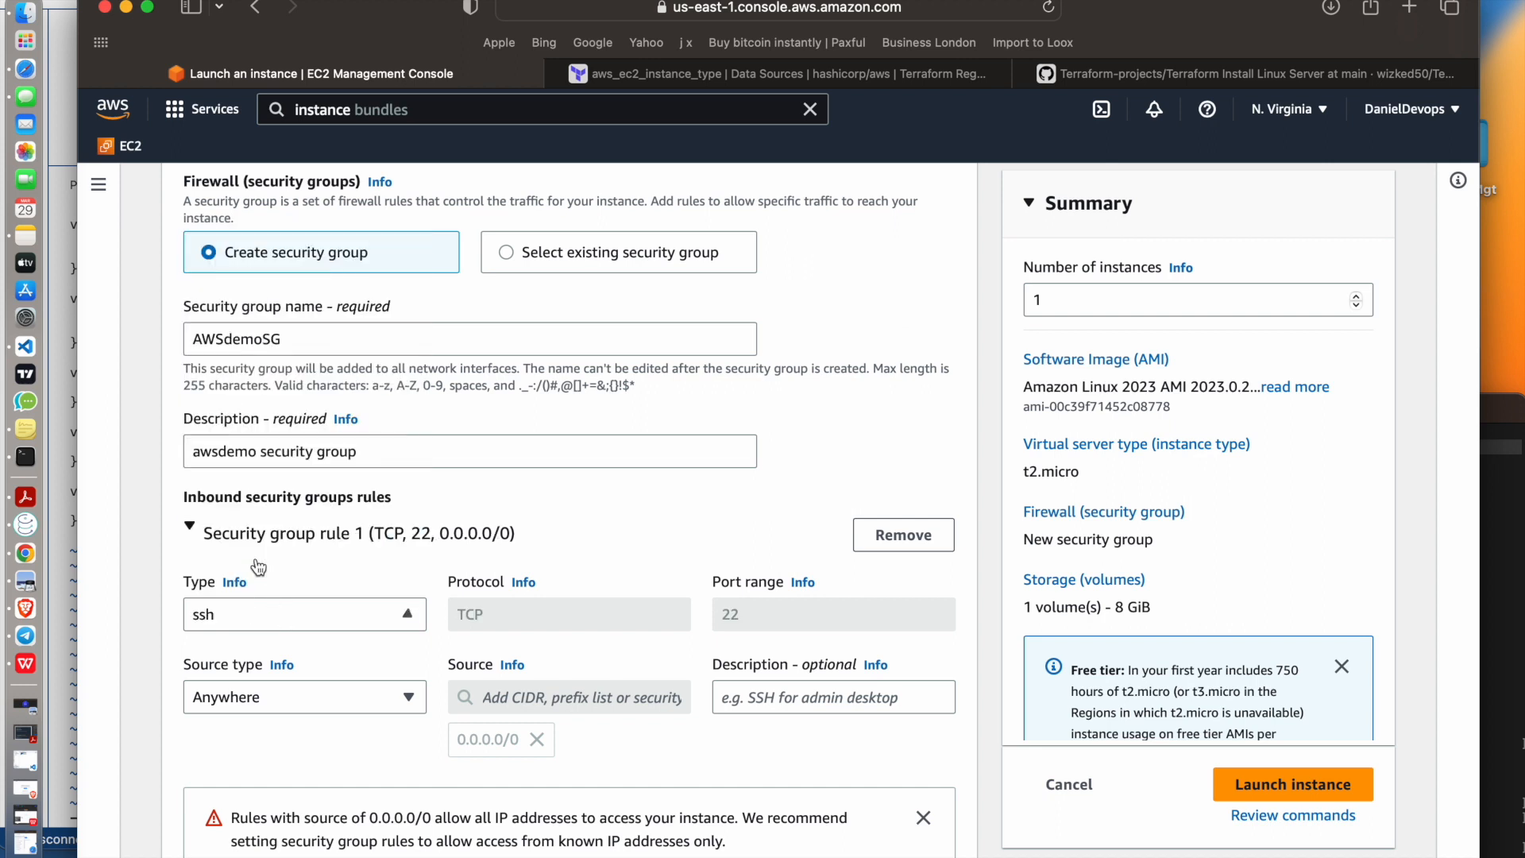
{"action": "left_click", "coordinate": [248, 711]}
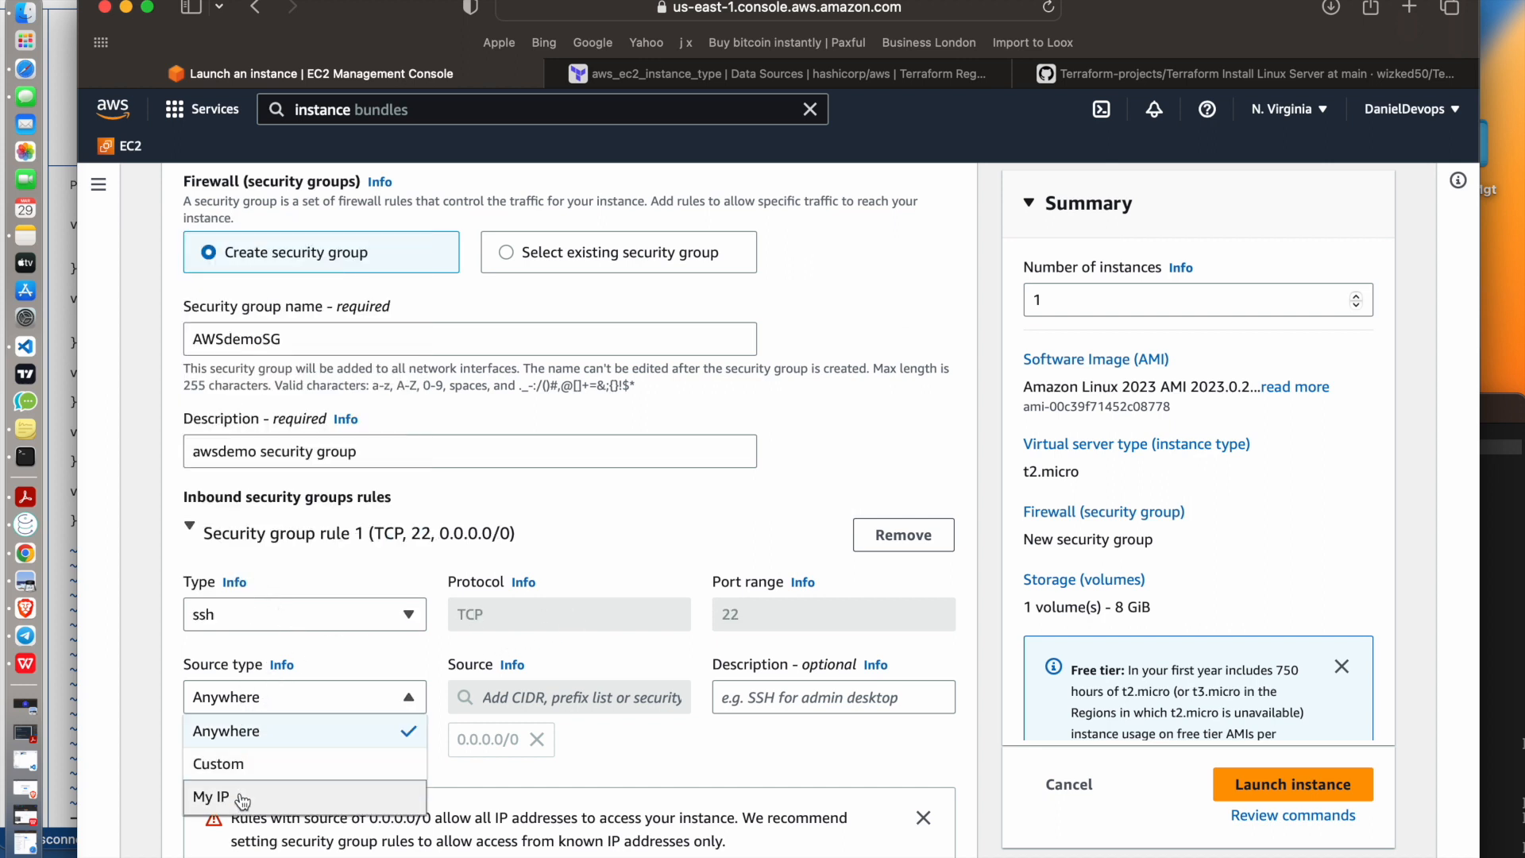
{"action": "left_click", "coordinate": [261, 735]}
Review the network settings and inbound rule, including the subnets available in the default VPC
{"action": "scroll", "coordinate": [683, 642], "scroll_direction": "down", "scroll_amount": 5}
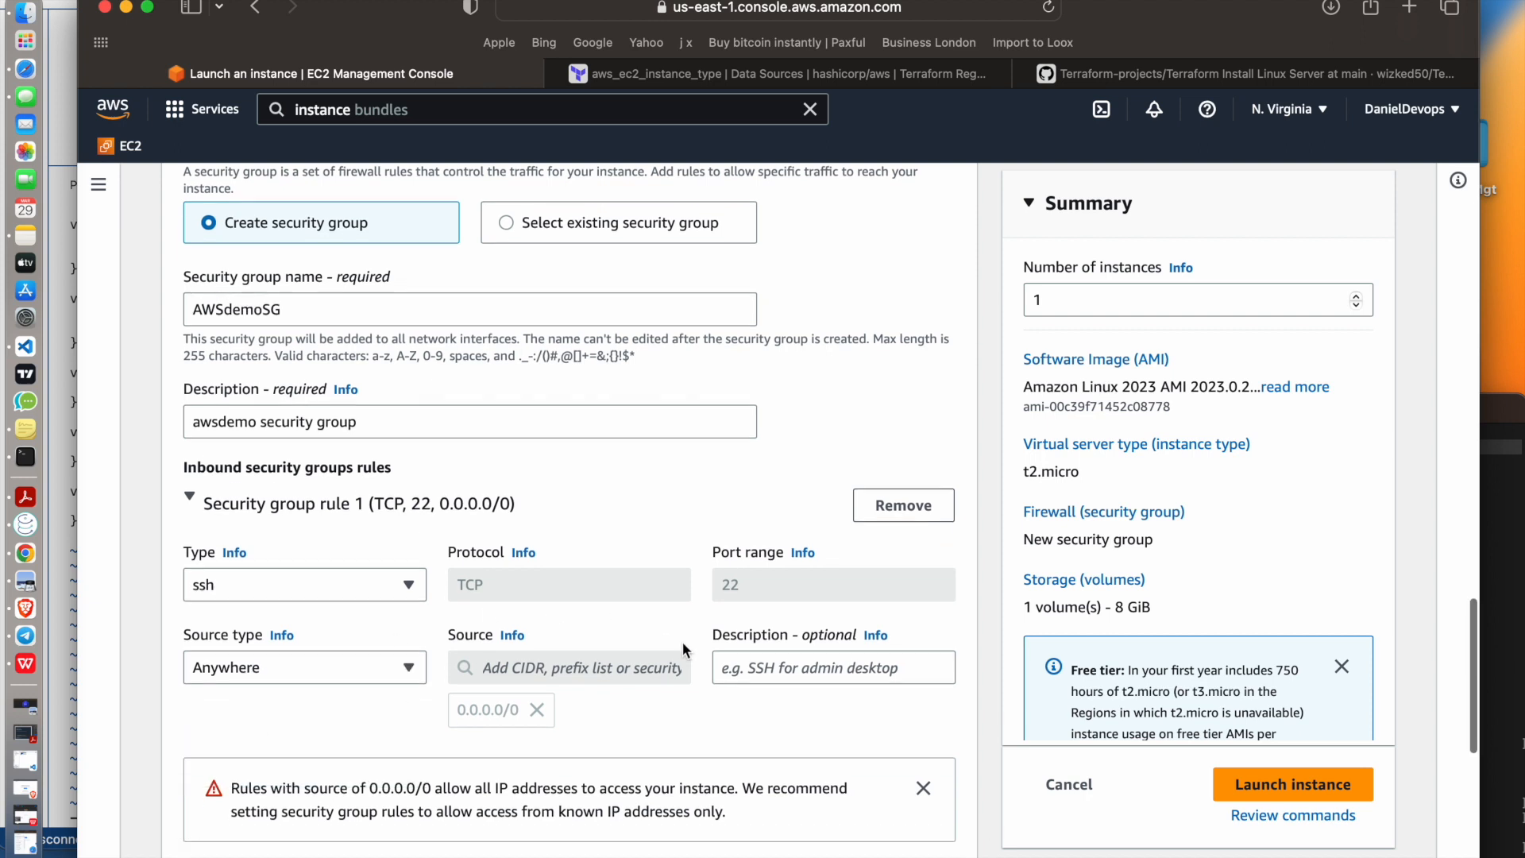
{"action": "scroll", "coordinate": [683, 642], "scroll_direction": "down", "scroll_amount": 2}
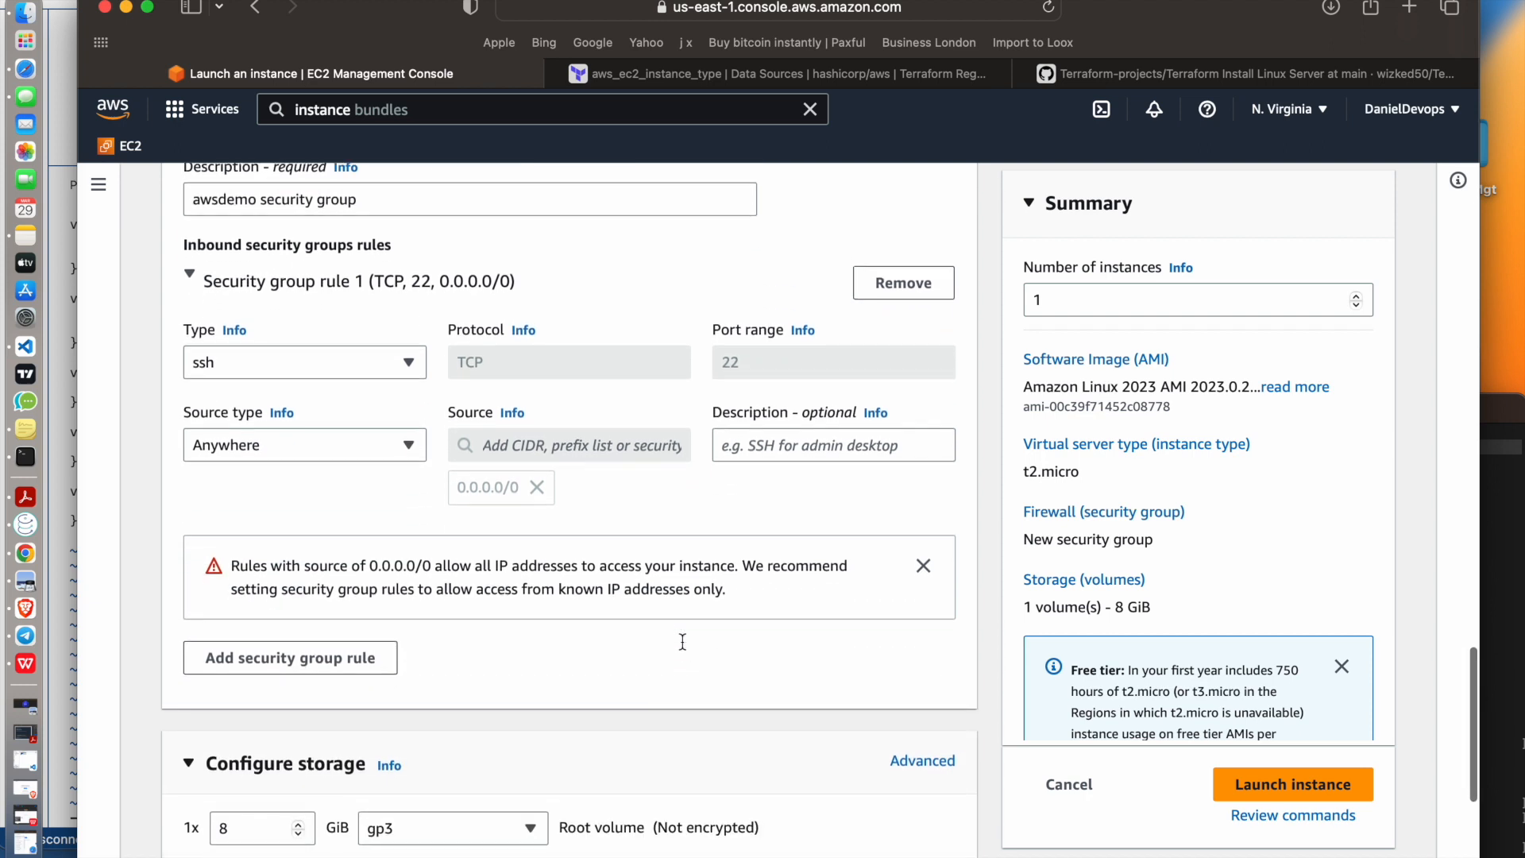
{"action": "scroll", "coordinate": [681, 640], "scroll_direction": "up", "scroll_amount": 8}
{"action": "scroll", "coordinate": [682, 641], "scroll_direction": "up", "scroll_amount": 3}
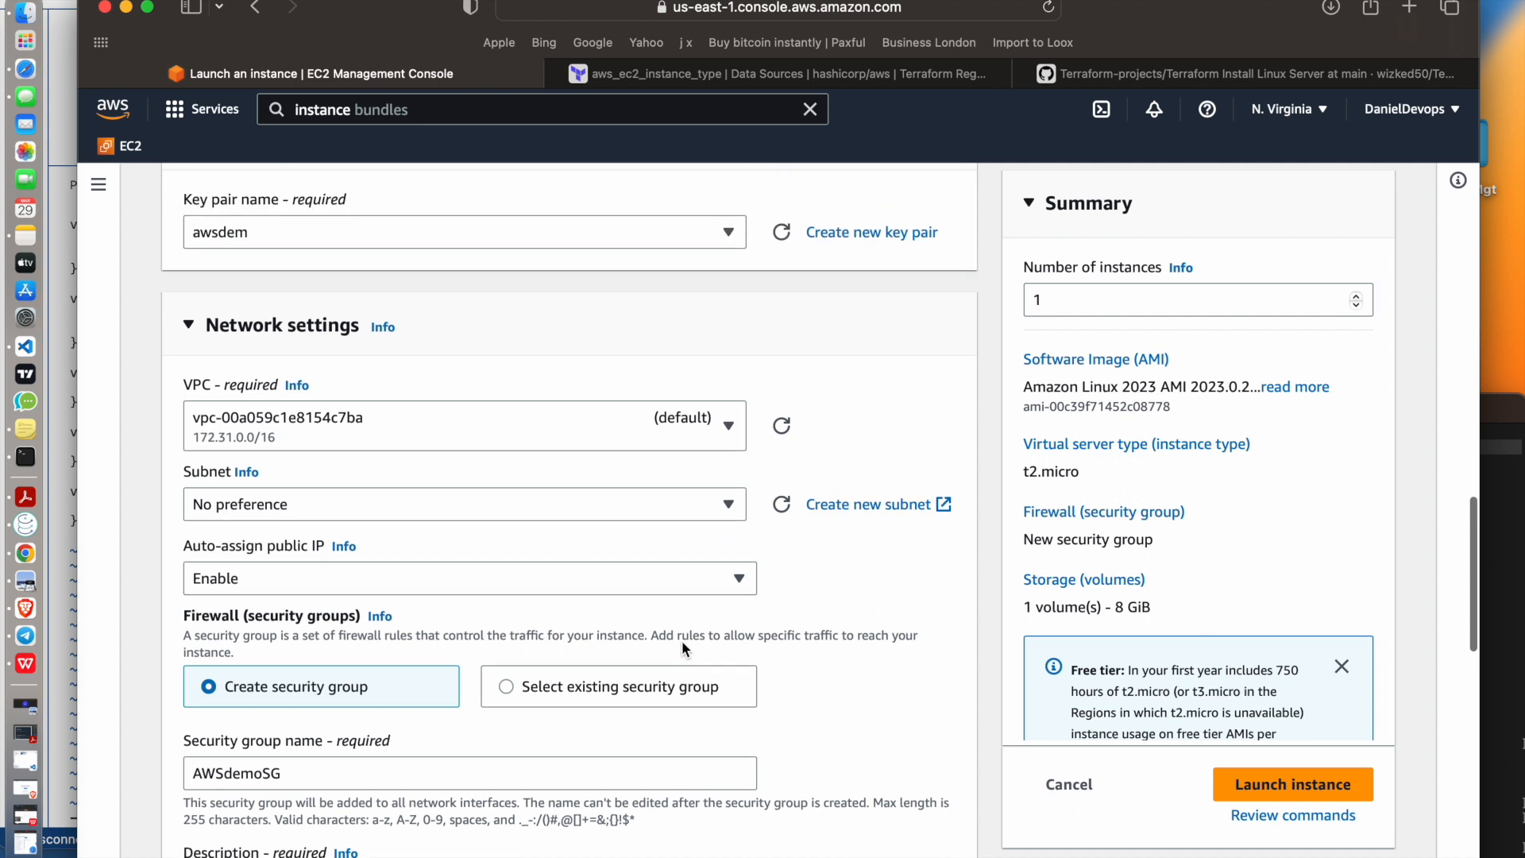
{"action": "scroll", "coordinate": [681, 640], "scroll_direction": "down", "scroll_amount": 2}
{"action": "left_click", "coordinate": [547, 401]}
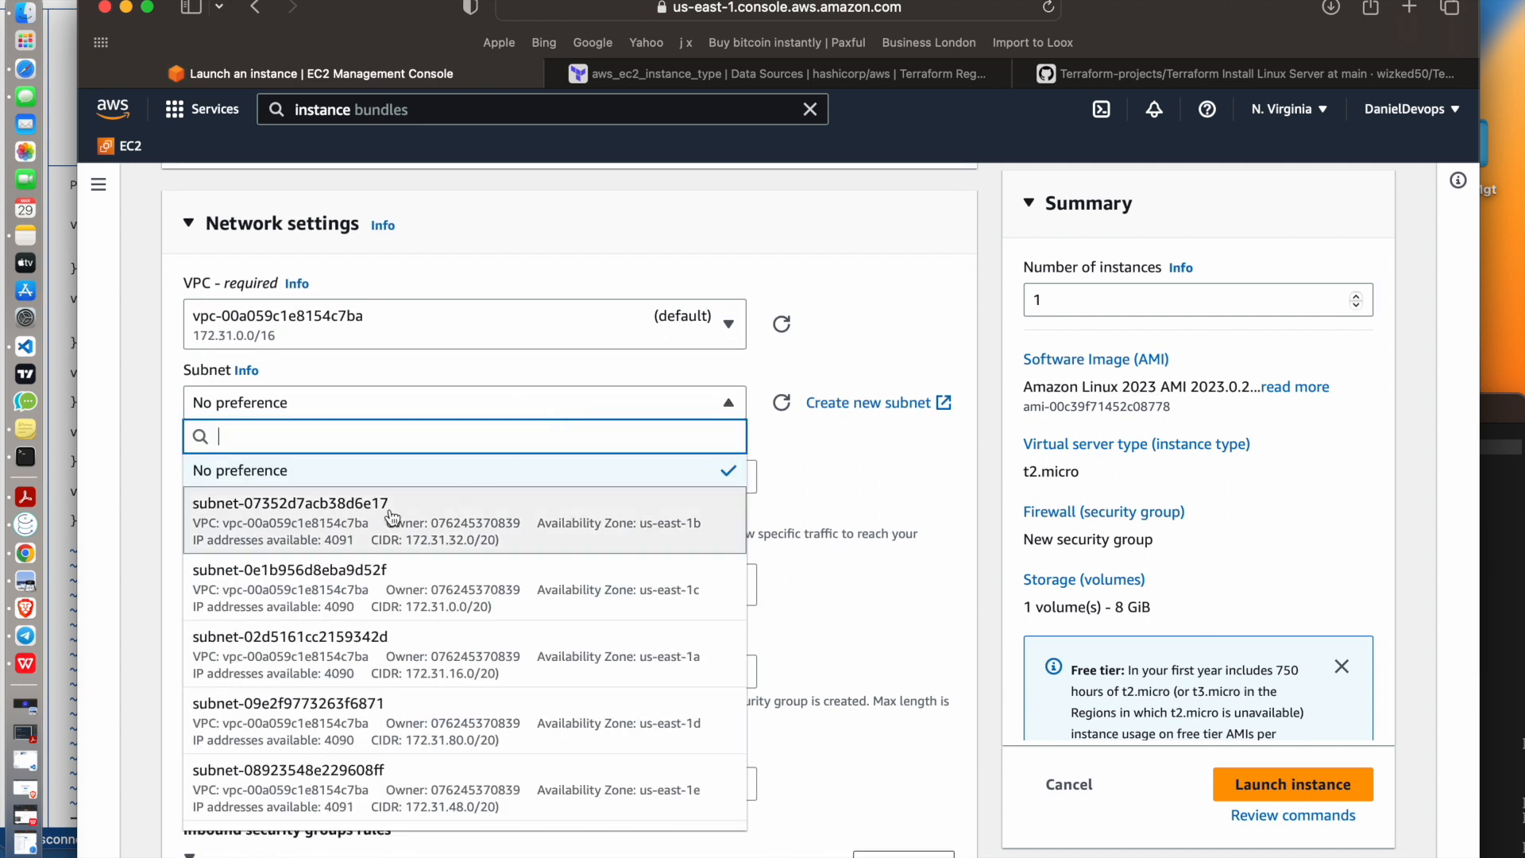
{"action": "left_click", "coordinate": [854, 451]}
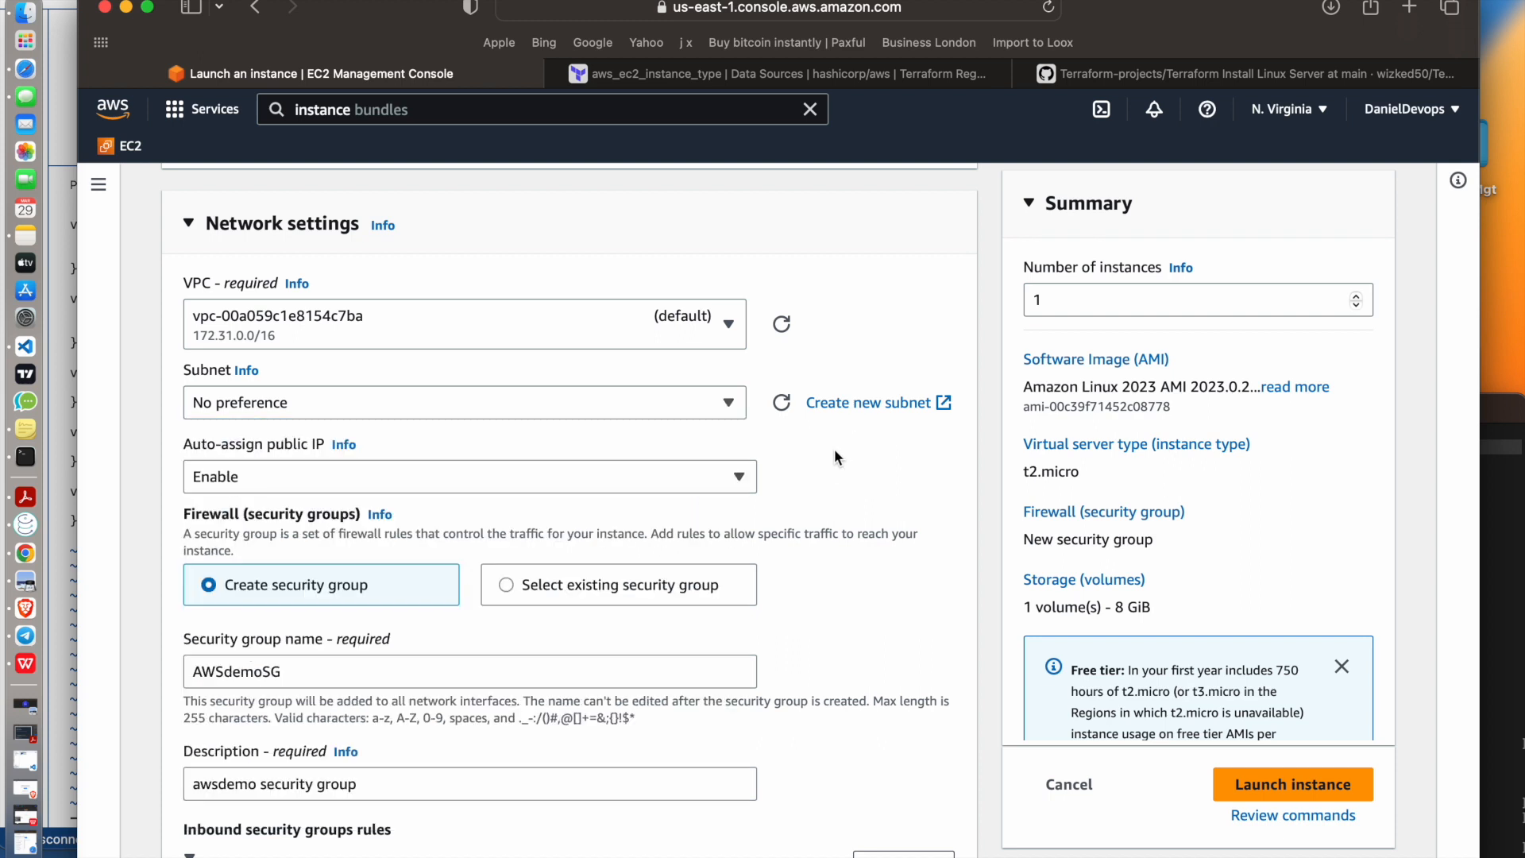
{"action": "scroll", "coordinate": [628, 458], "scroll_direction": "down", "scroll_amount": 5}
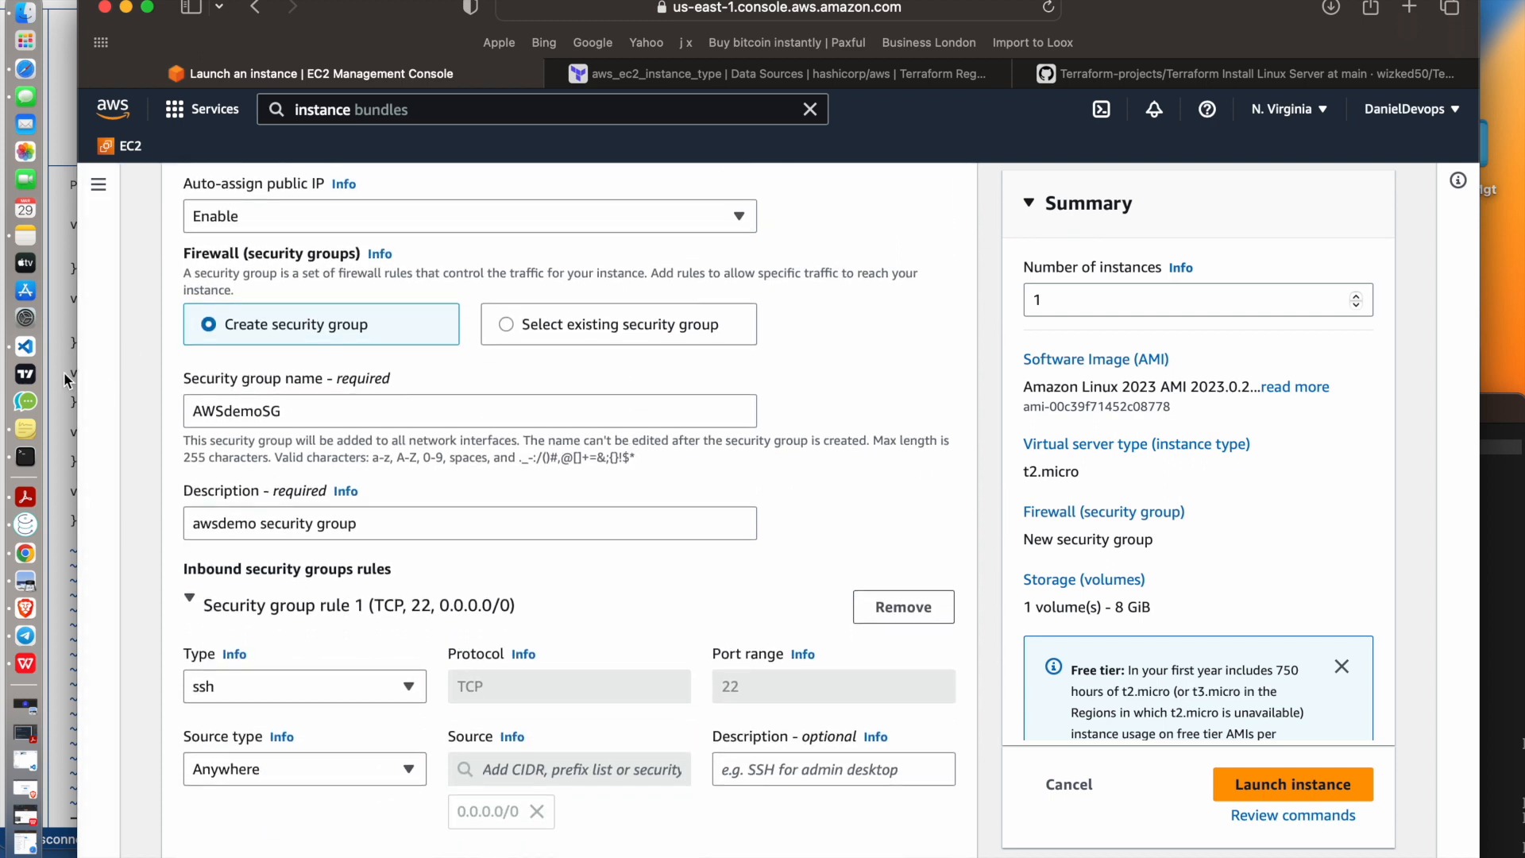
{"action": "scroll", "coordinate": [393, 356], "scroll_direction": "up", "scroll_amount": 5}
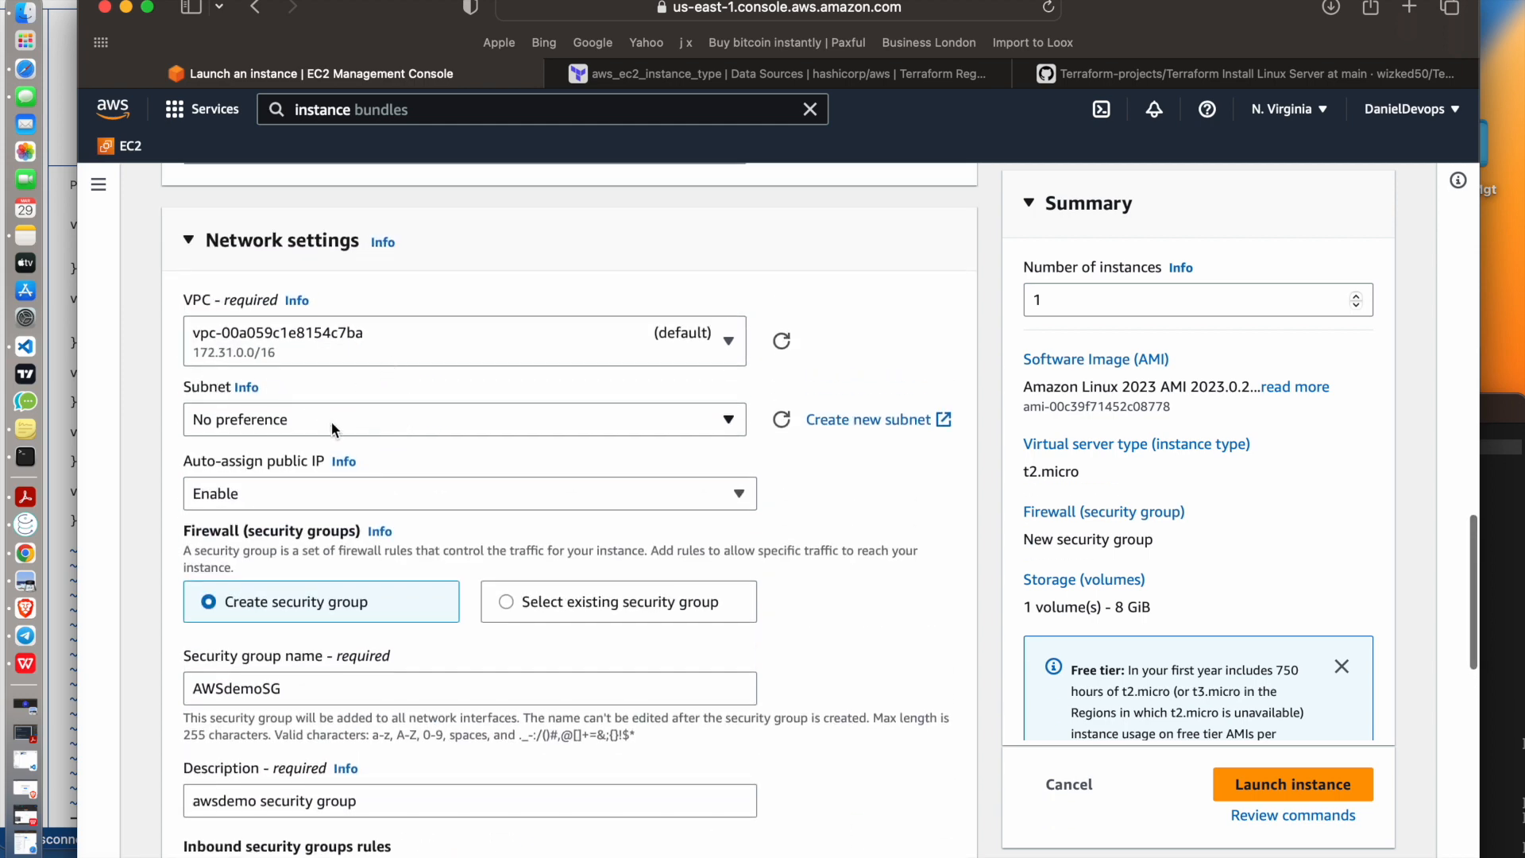
{"action": "scroll", "coordinate": [337, 429], "scroll_direction": "down", "scroll_amount": 1}
{"action": "scroll", "coordinate": [462, 623], "scroll_direction": "down", "scroll_amount": 10}
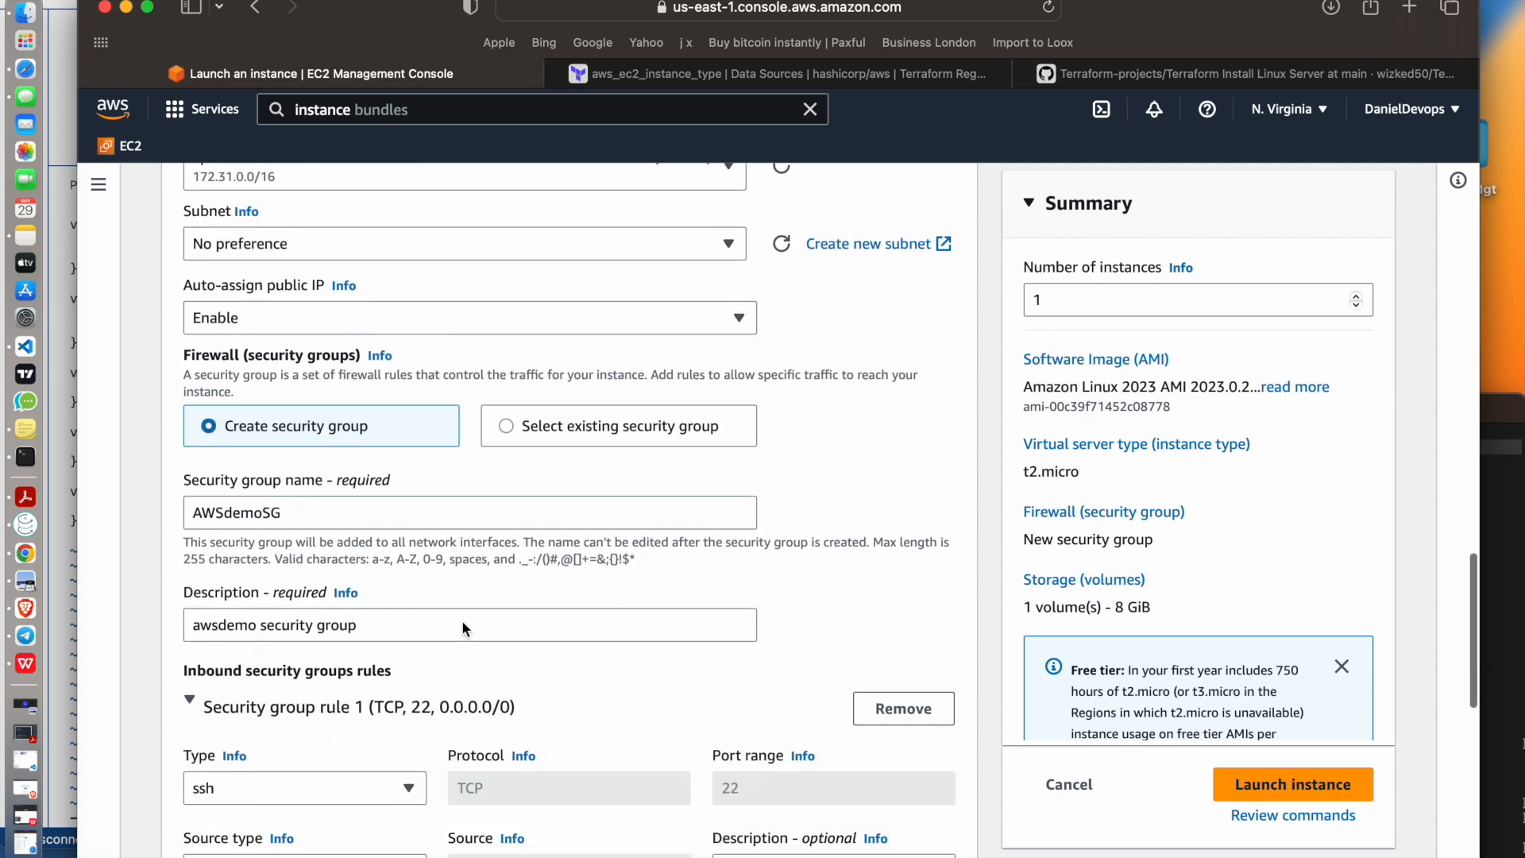
Review the volume types offered for the root volume in the storage settings, keeping gp3
{"action": "scroll", "coordinate": [463, 628], "scroll_direction": "down", "scroll_amount": 3}
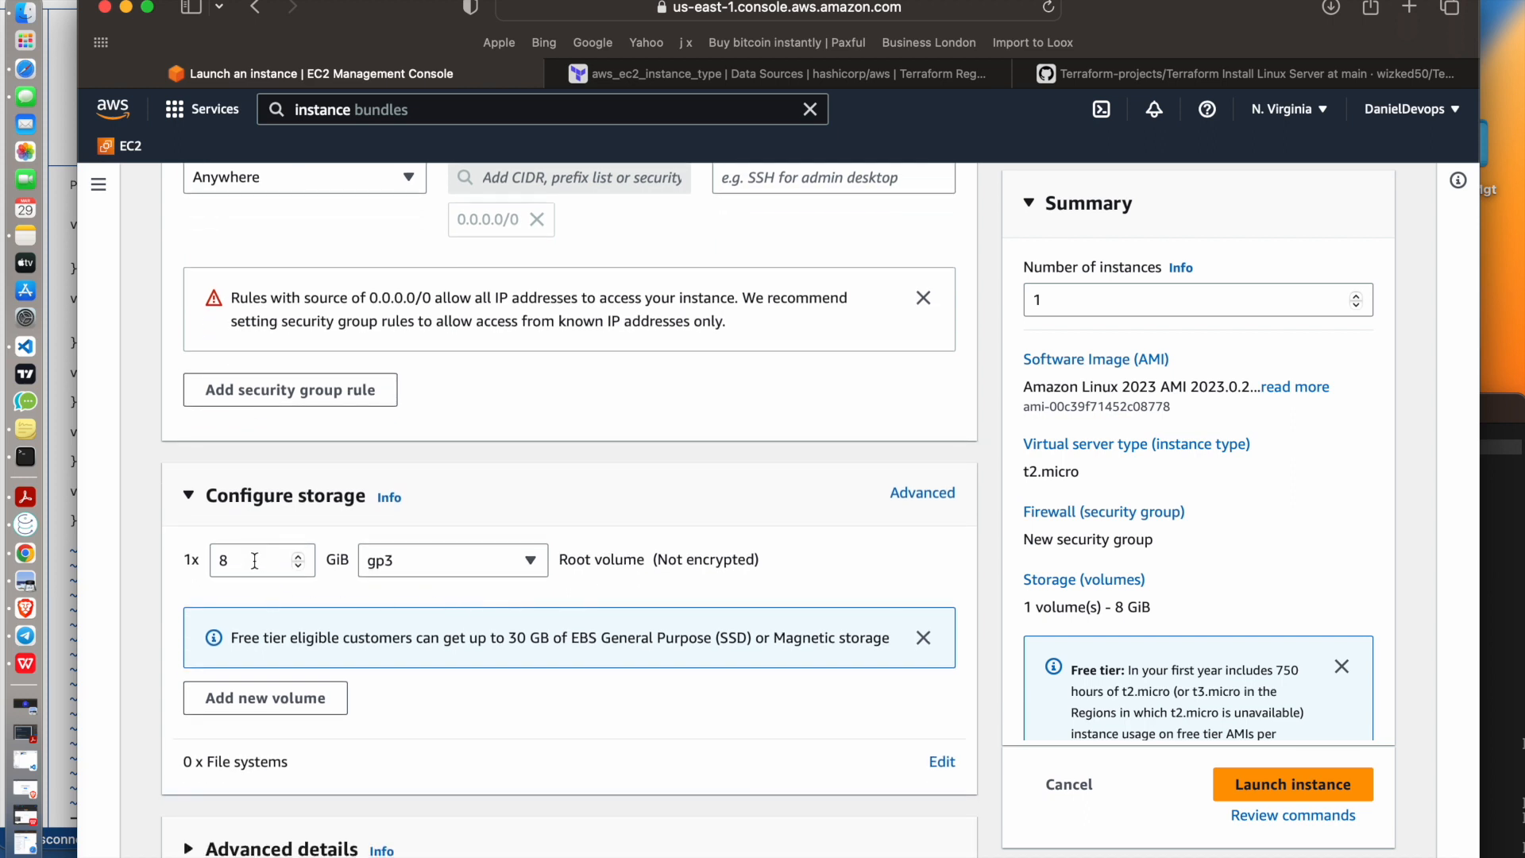
{"action": "double_click", "coordinate": [255, 561]}
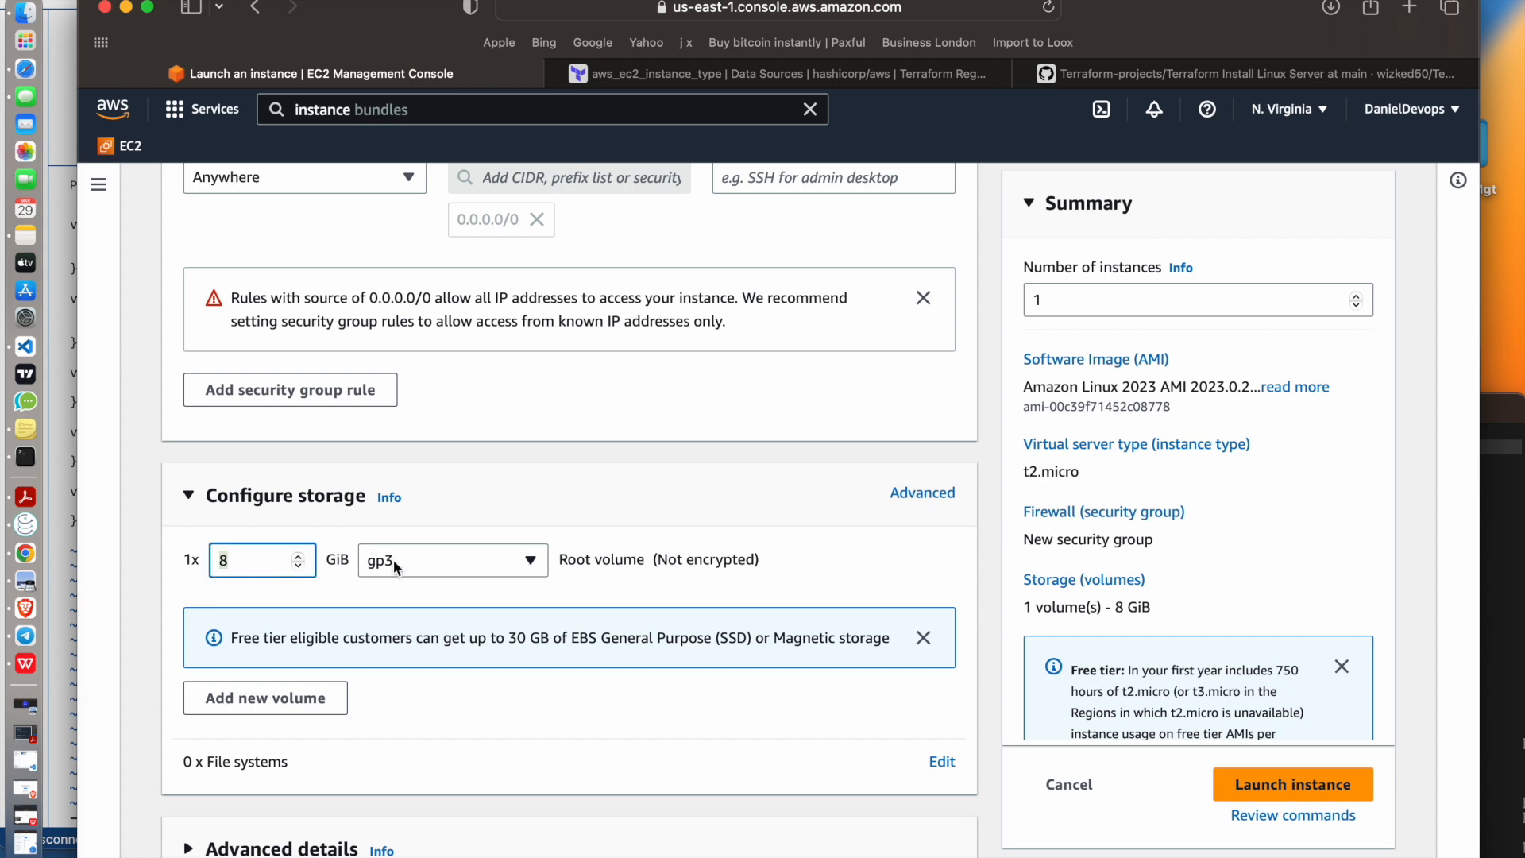
{"action": "left_click", "coordinate": [479, 561]}
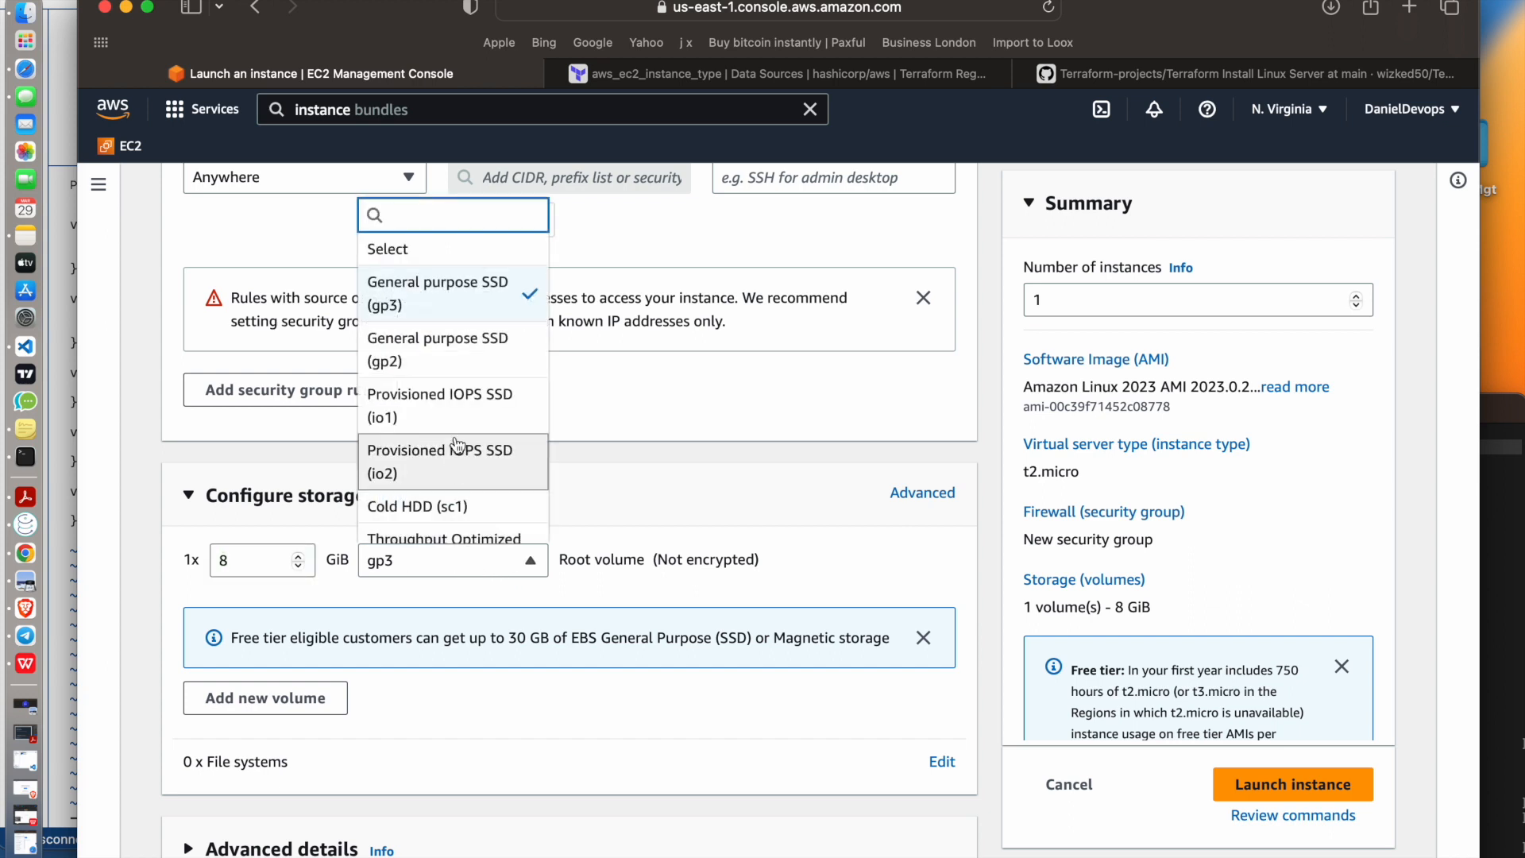
{"action": "scroll", "coordinate": [450, 374], "scroll_direction": "up", "scroll_amount": 3}
{"action": "scroll", "coordinate": [449, 373], "scroll_direction": "down", "scroll_amount": 1}
{"action": "left_click", "coordinate": [450, 385]}
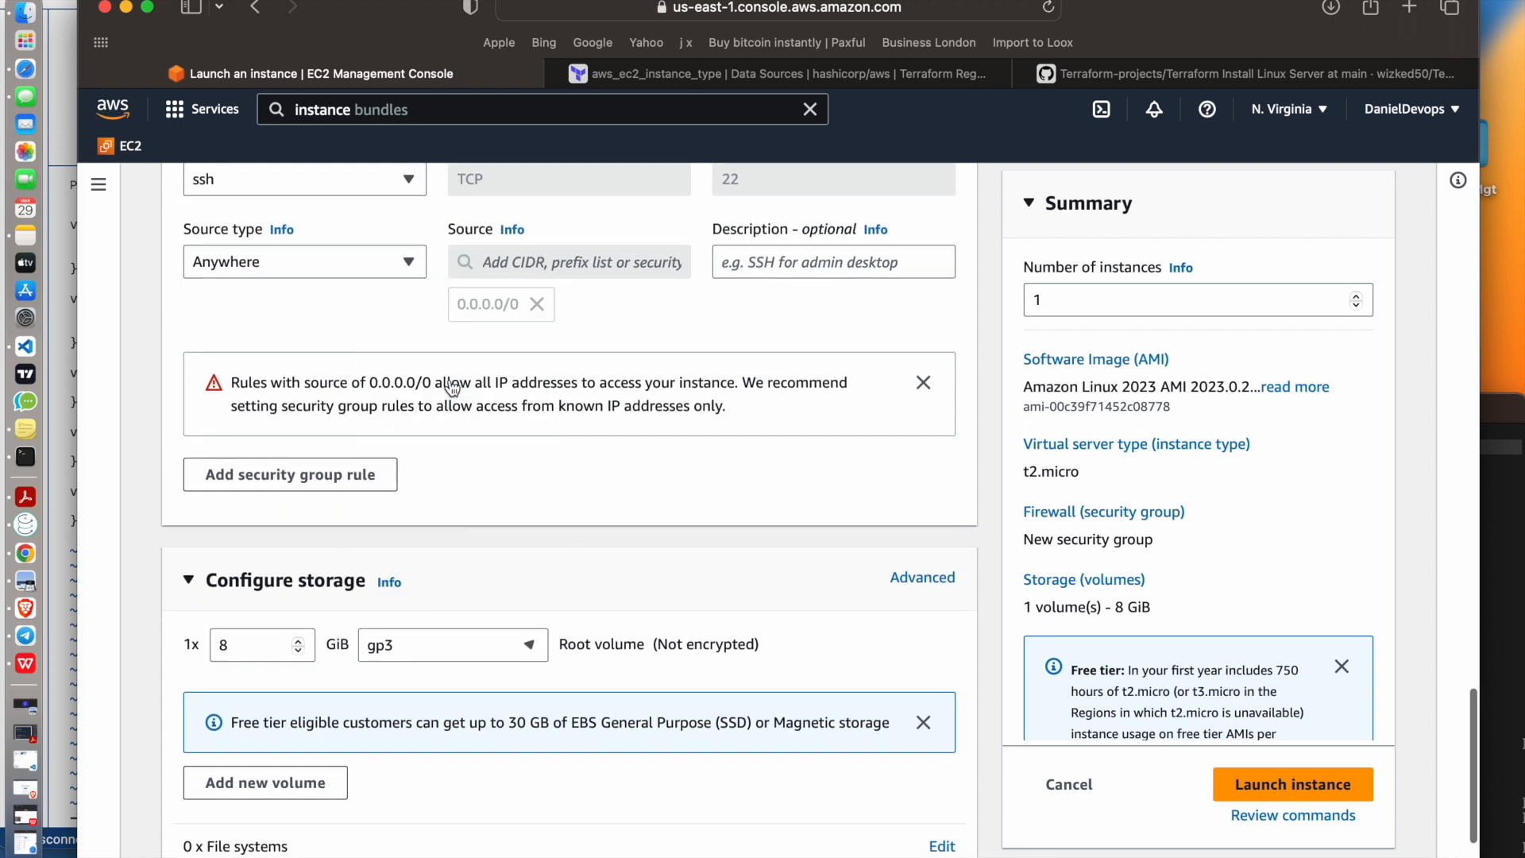
Set the root volume size to 10 GiB in the storage configuration
{"action": "double_click", "coordinate": [254, 643]}
{"action": "type", "text": "10"}
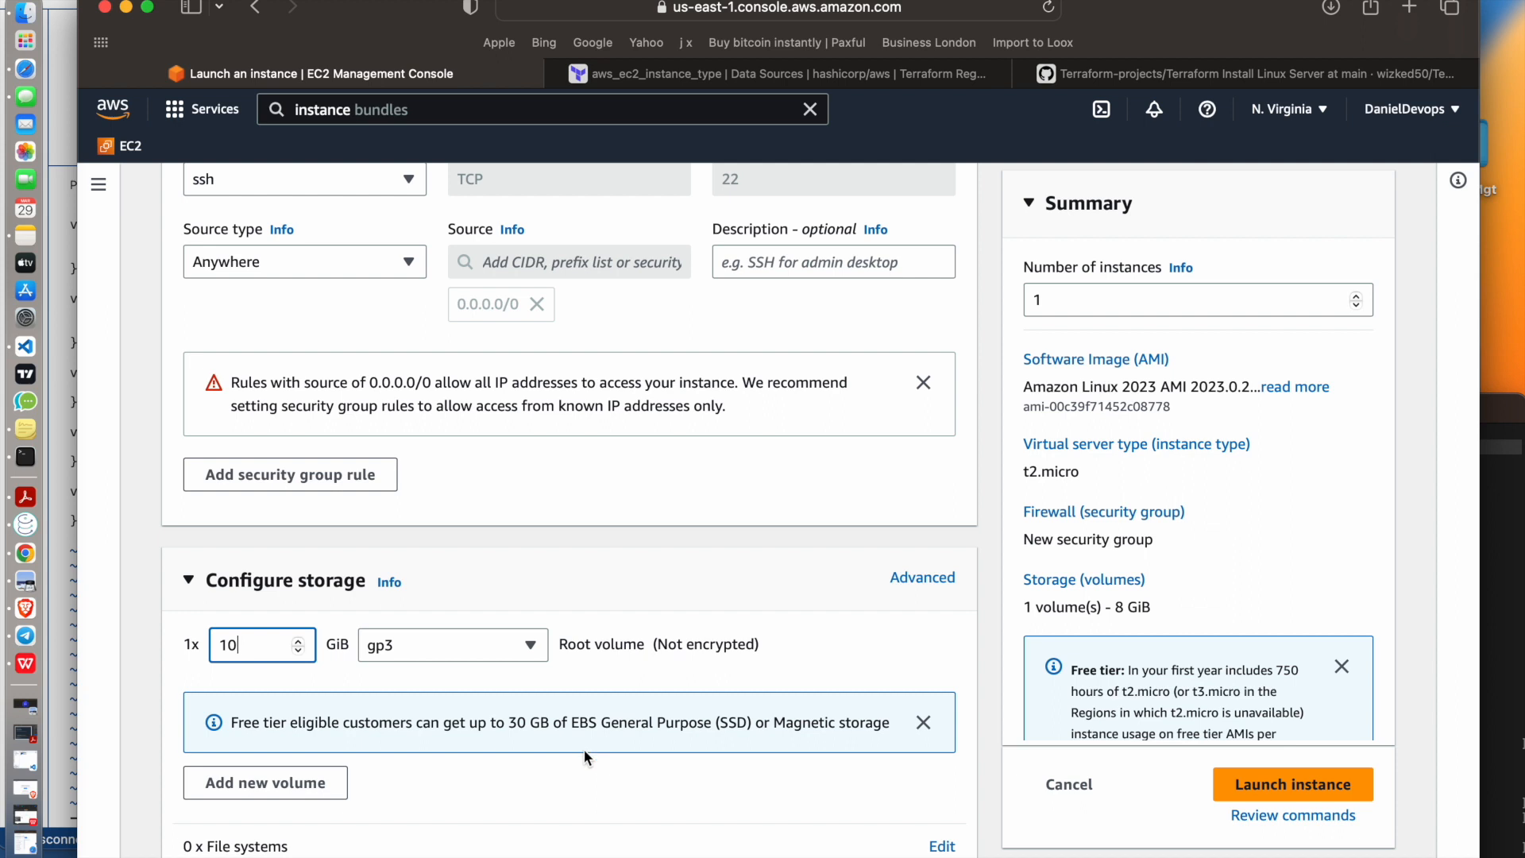
{"action": "scroll", "coordinate": [584, 750], "scroll_direction": "down", "scroll_amount": 2}
{"action": "left_click_drag", "start_coordinate": [232, 672], "coordinate": [612, 669]}
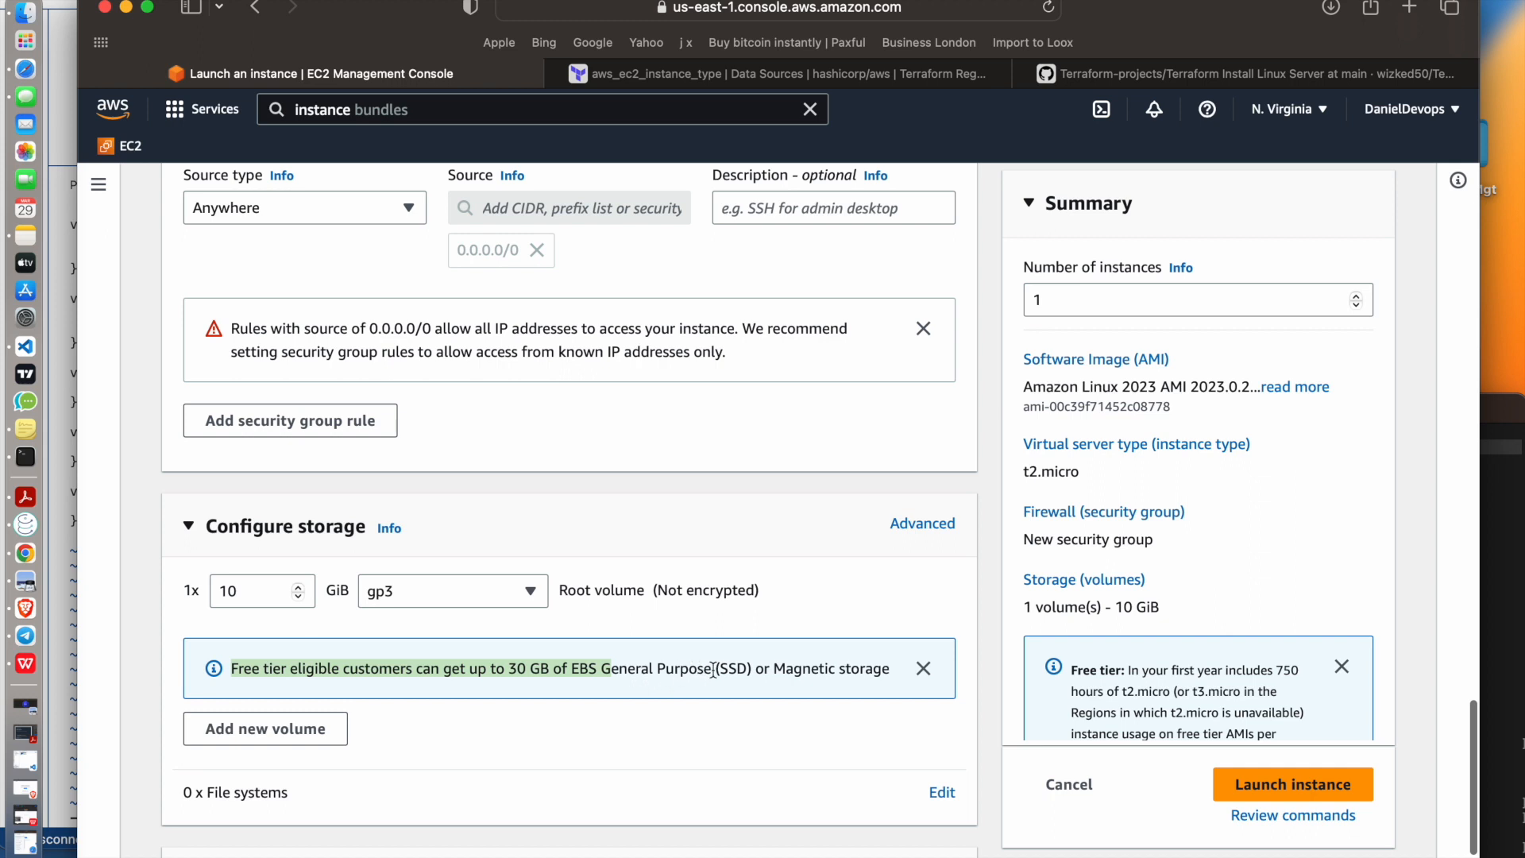
{"action": "double_click", "coordinate": [245, 598]}
{"action": "type", "text": "10"}
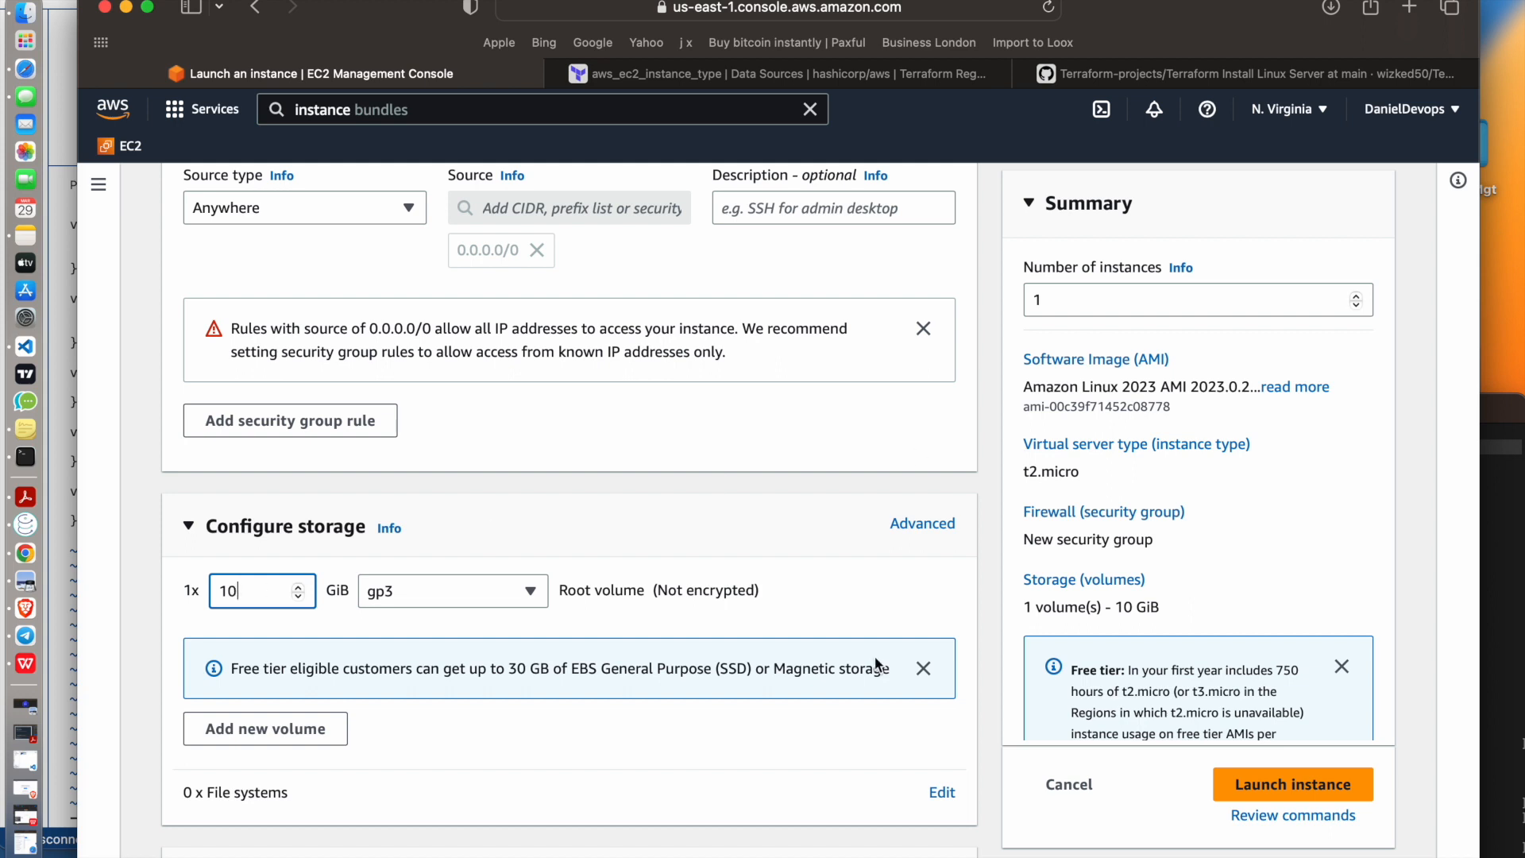
Examine the advanced details of the launch configuration, including the IAM instance profile choices and the optional user data
{"action": "scroll", "coordinate": [465, 661], "scroll_direction": "down", "scroll_amount": 2}
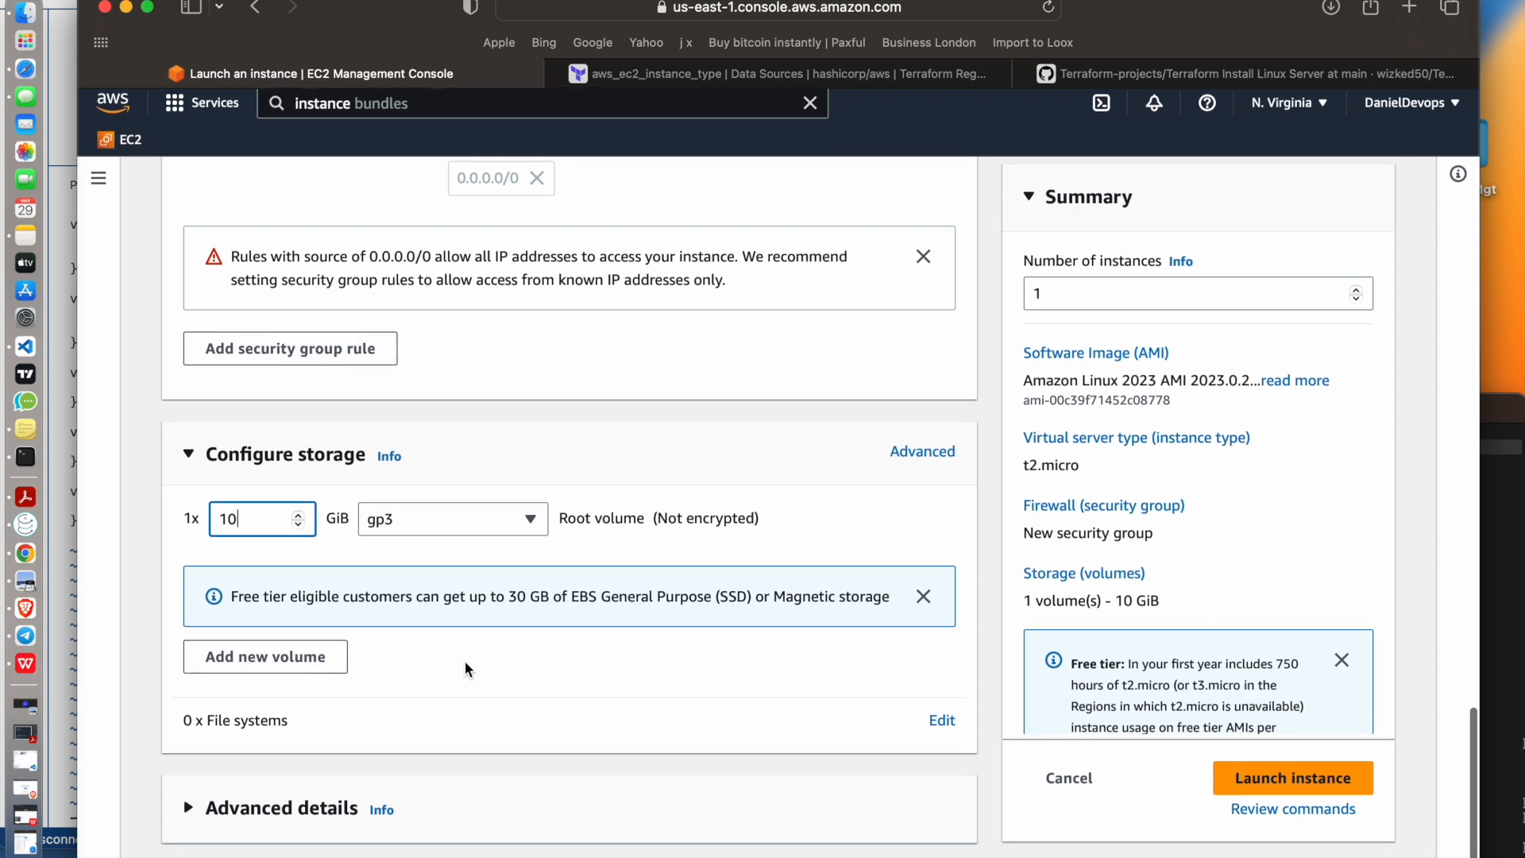
{"action": "scroll", "coordinate": [430, 807], "scroll_direction": "down", "scroll_amount": 10}
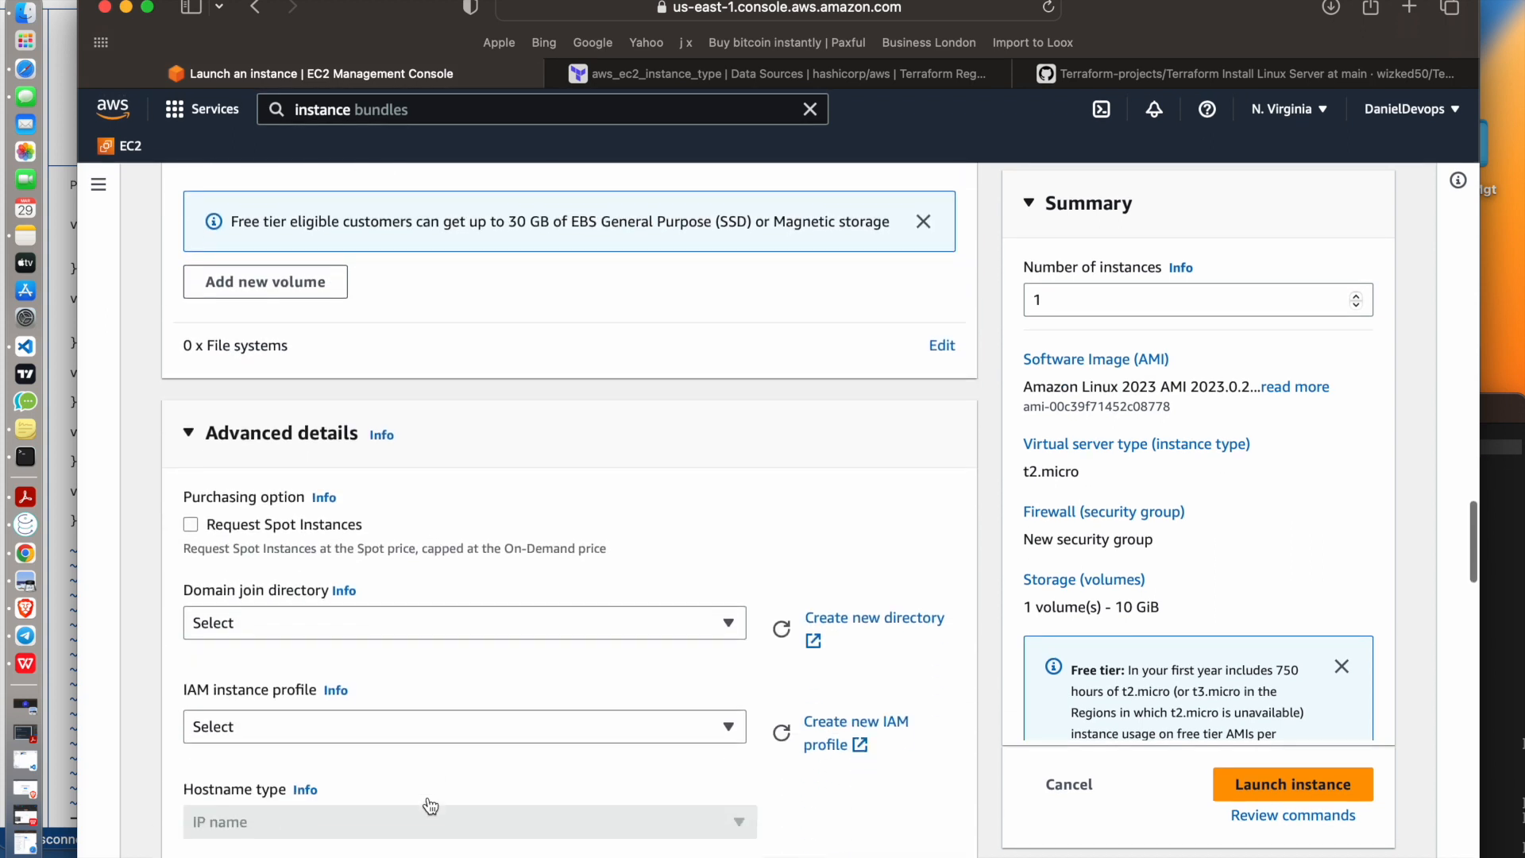
{"action": "scroll", "coordinate": [429, 808], "scroll_direction": "down", "scroll_amount": 4}
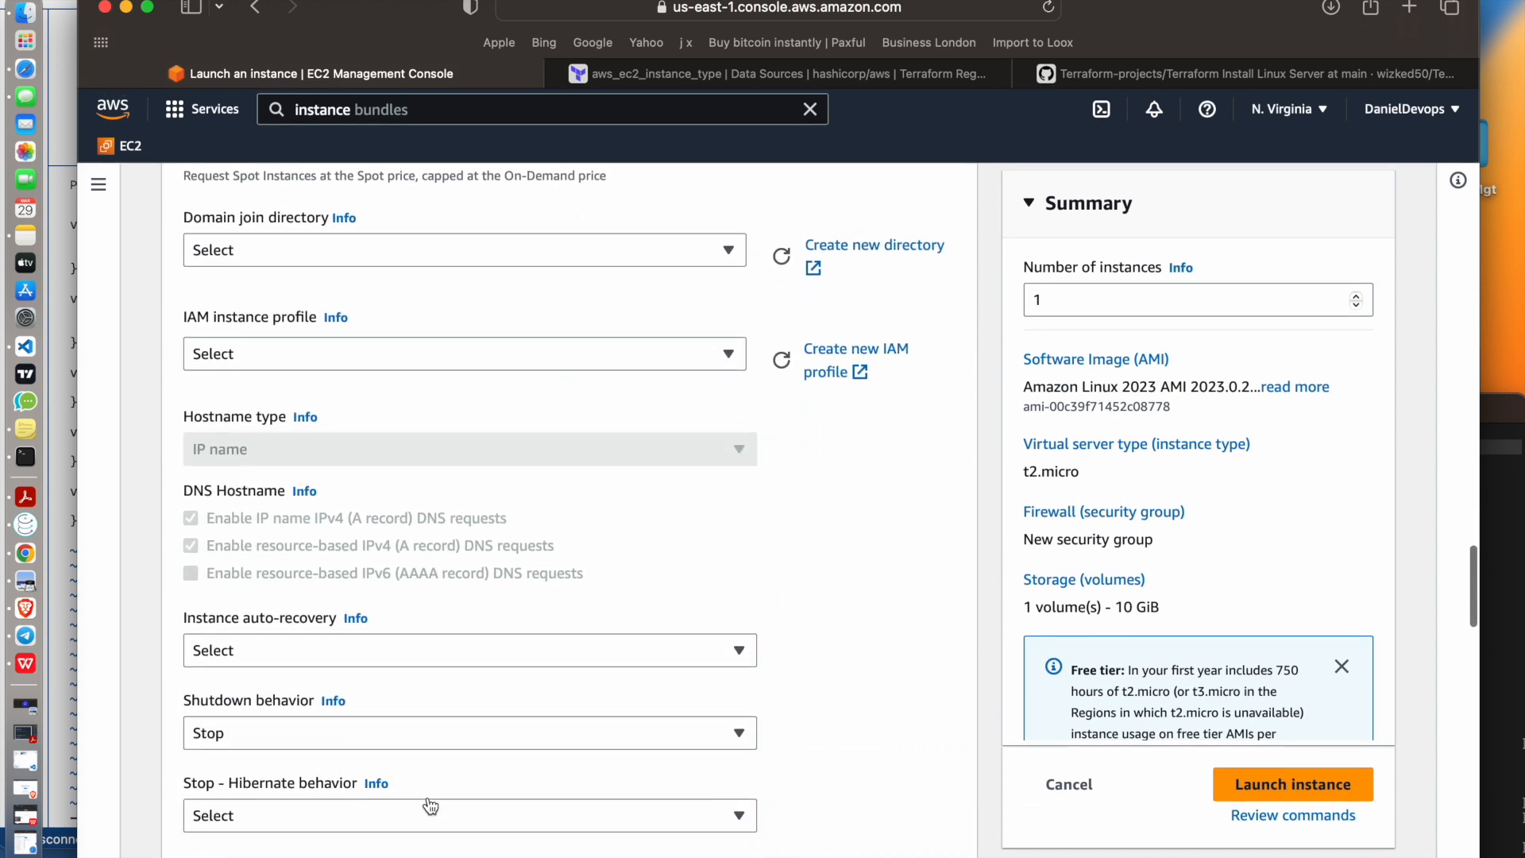
{"action": "scroll", "coordinate": [427, 796], "scroll_direction": "up", "scroll_amount": 4}
{"action": "left_click", "coordinate": [342, 534]}
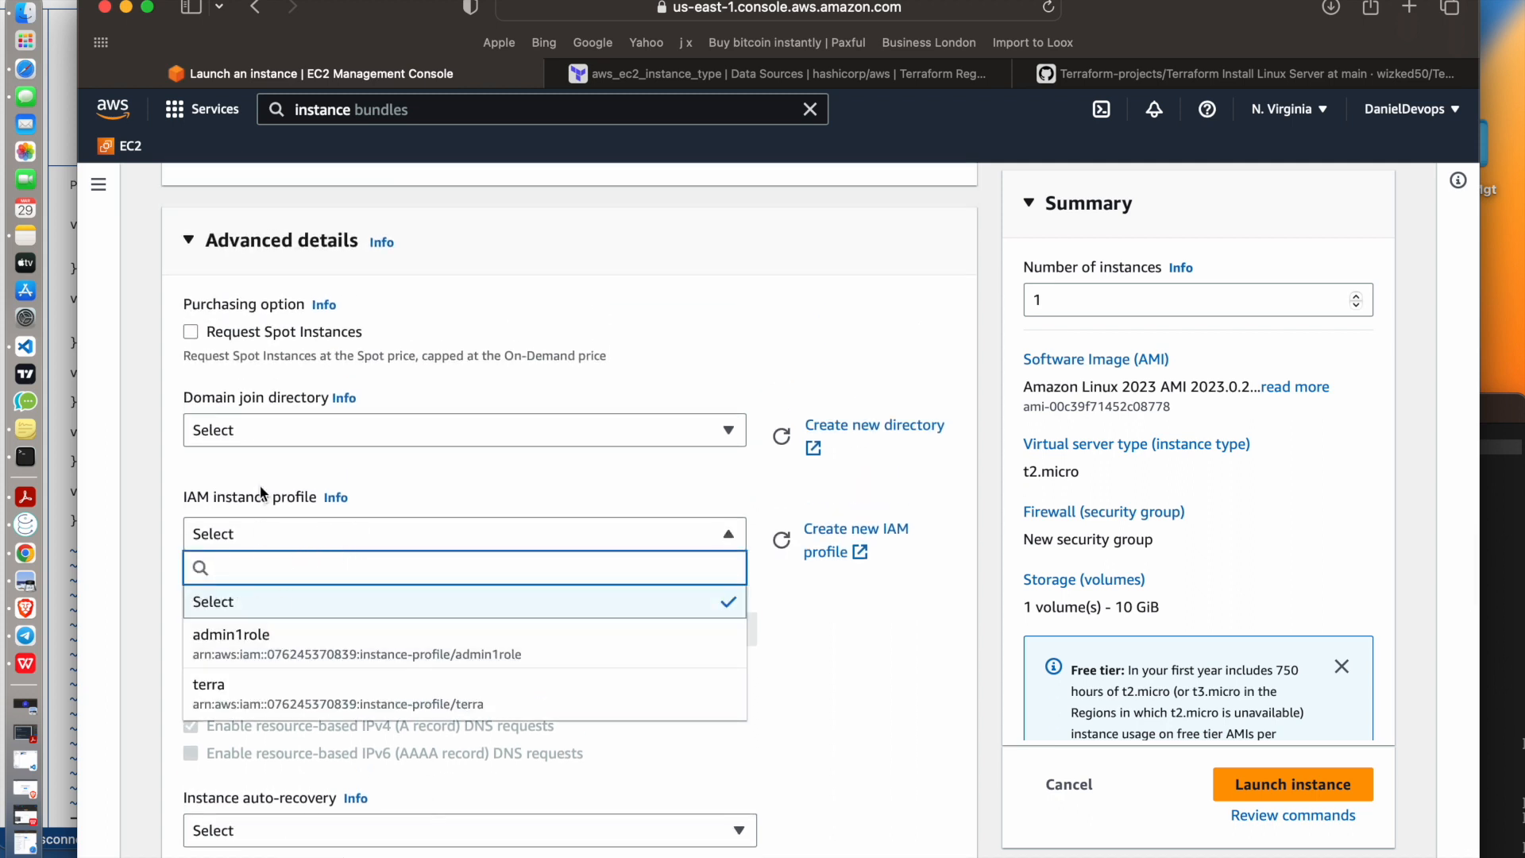
{"action": "left_click", "coordinate": [441, 477]}
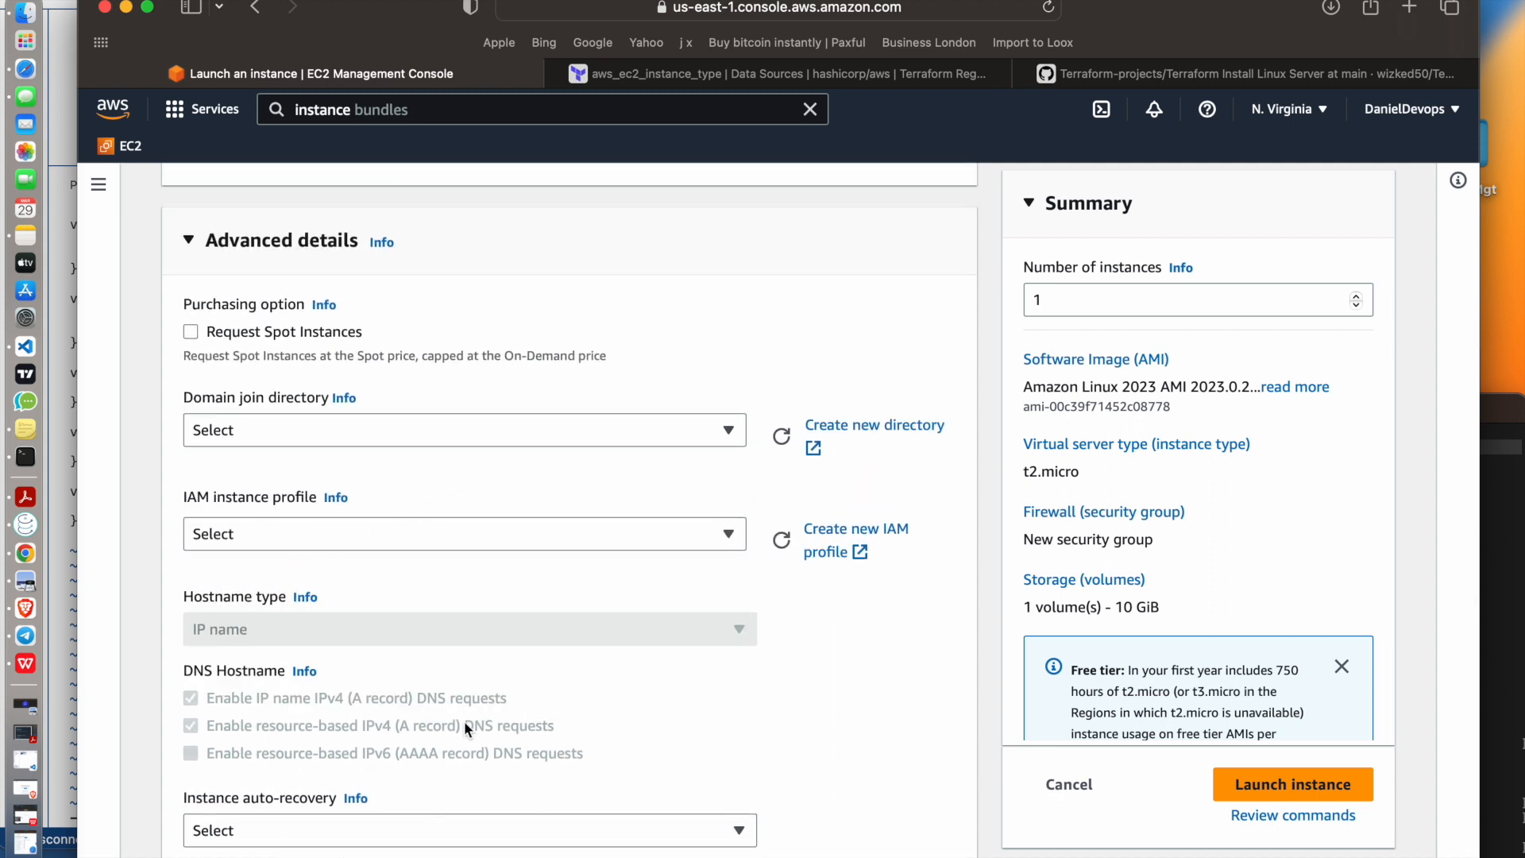
{"action": "scroll", "coordinate": [464, 721], "scroll_direction": "down", "scroll_amount": 20}
{"action": "scroll", "coordinate": [465, 725], "scroll_direction": "down", "scroll_amount": 10}
{"action": "left_click", "coordinate": [344, 510]}
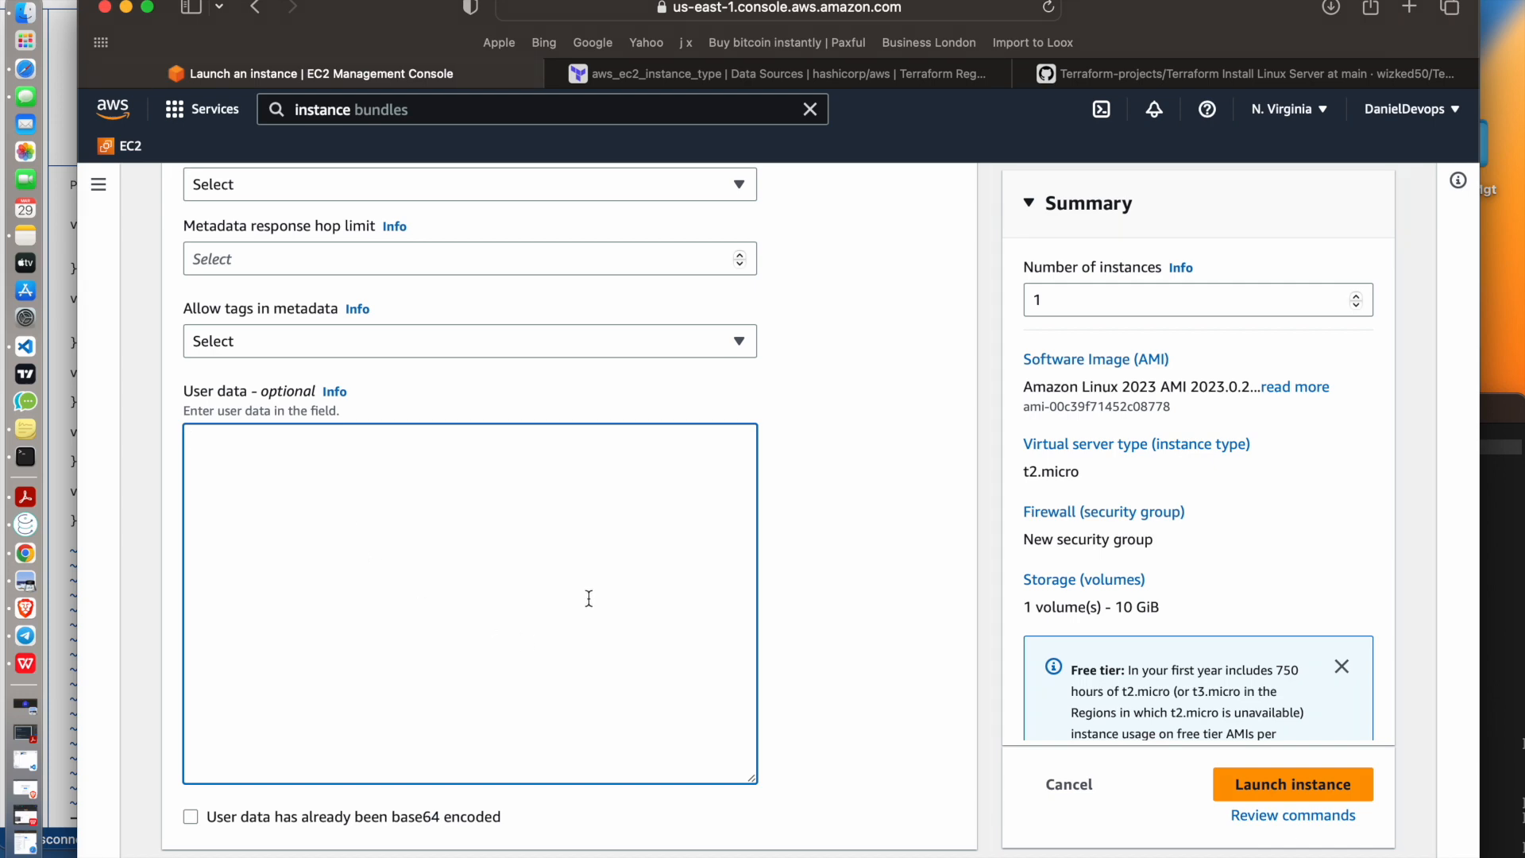
Review the key pair, network, security group and storage settings against the launch summary
{"action": "scroll", "coordinate": [589, 598], "scroll_direction": "up", "scroll_amount": 15}
{"action": "scroll", "coordinate": [589, 598], "scroll_direction": "up", "scroll_amount": 20}
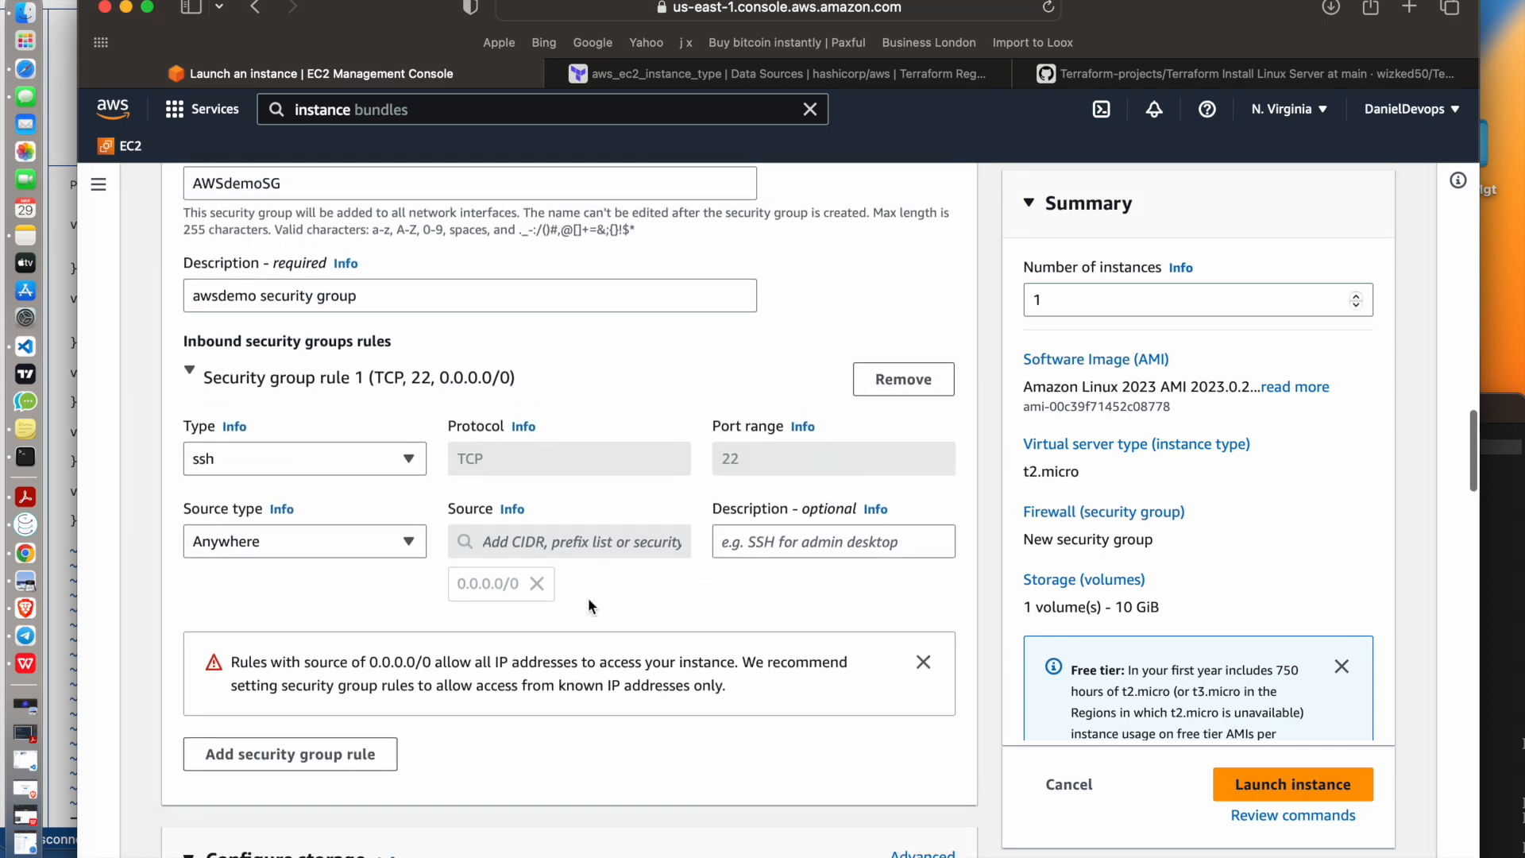
{"action": "scroll", "coordinate": [1209, 516], "scroll_direction": "down", "scroll_amount": 1}
{"action": "scroll", "coordinate": [1209, 516], "scroll_direction": "up", "scroll_amount": 1}
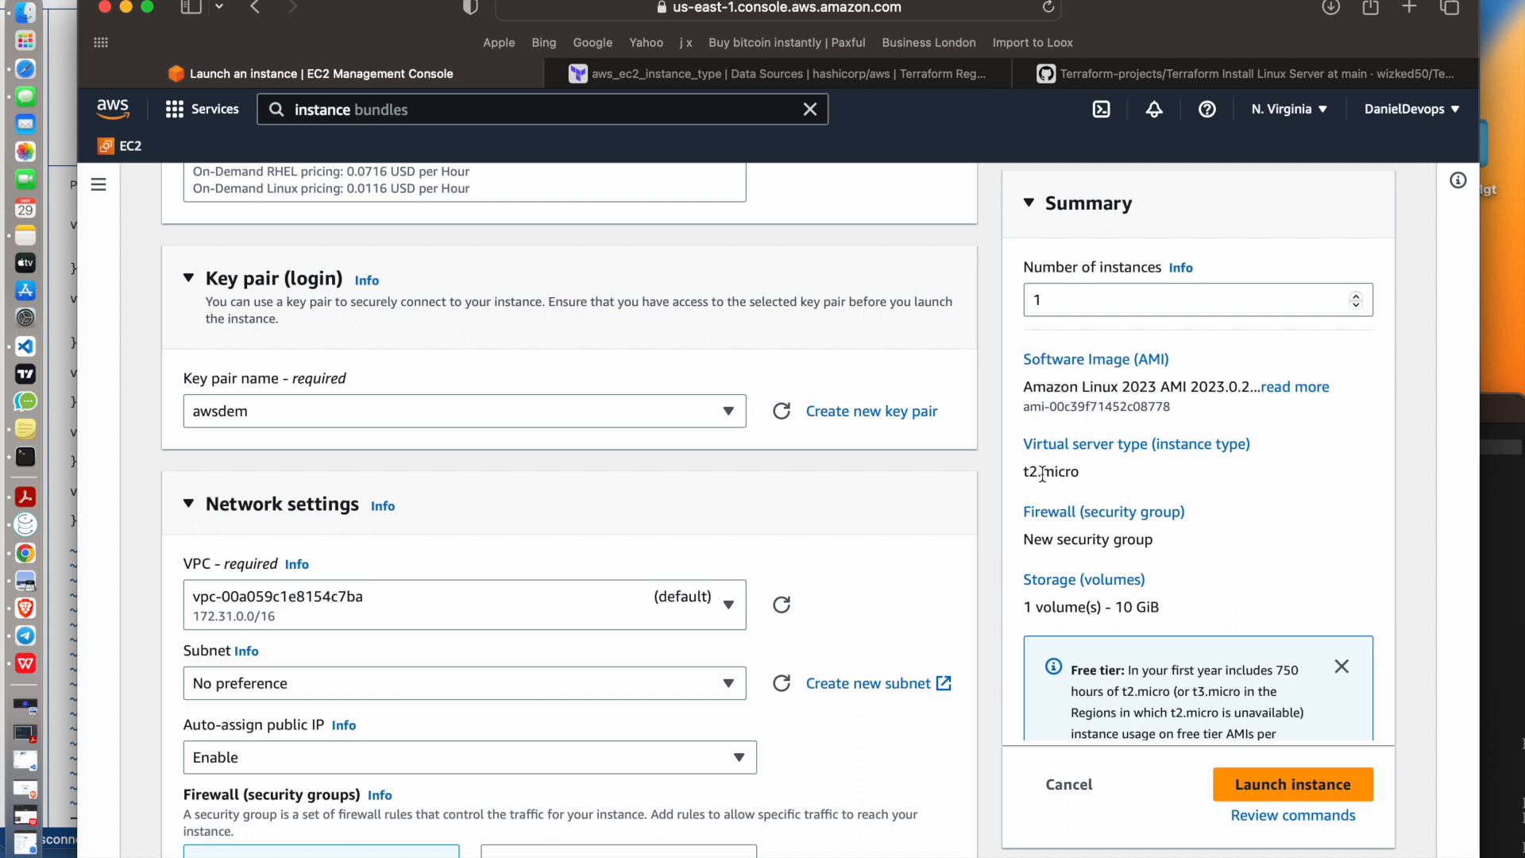
{"action": "scroll", "coordinate": [1042, 481], "scroll_direction": "down", "scroll_amount": 1}
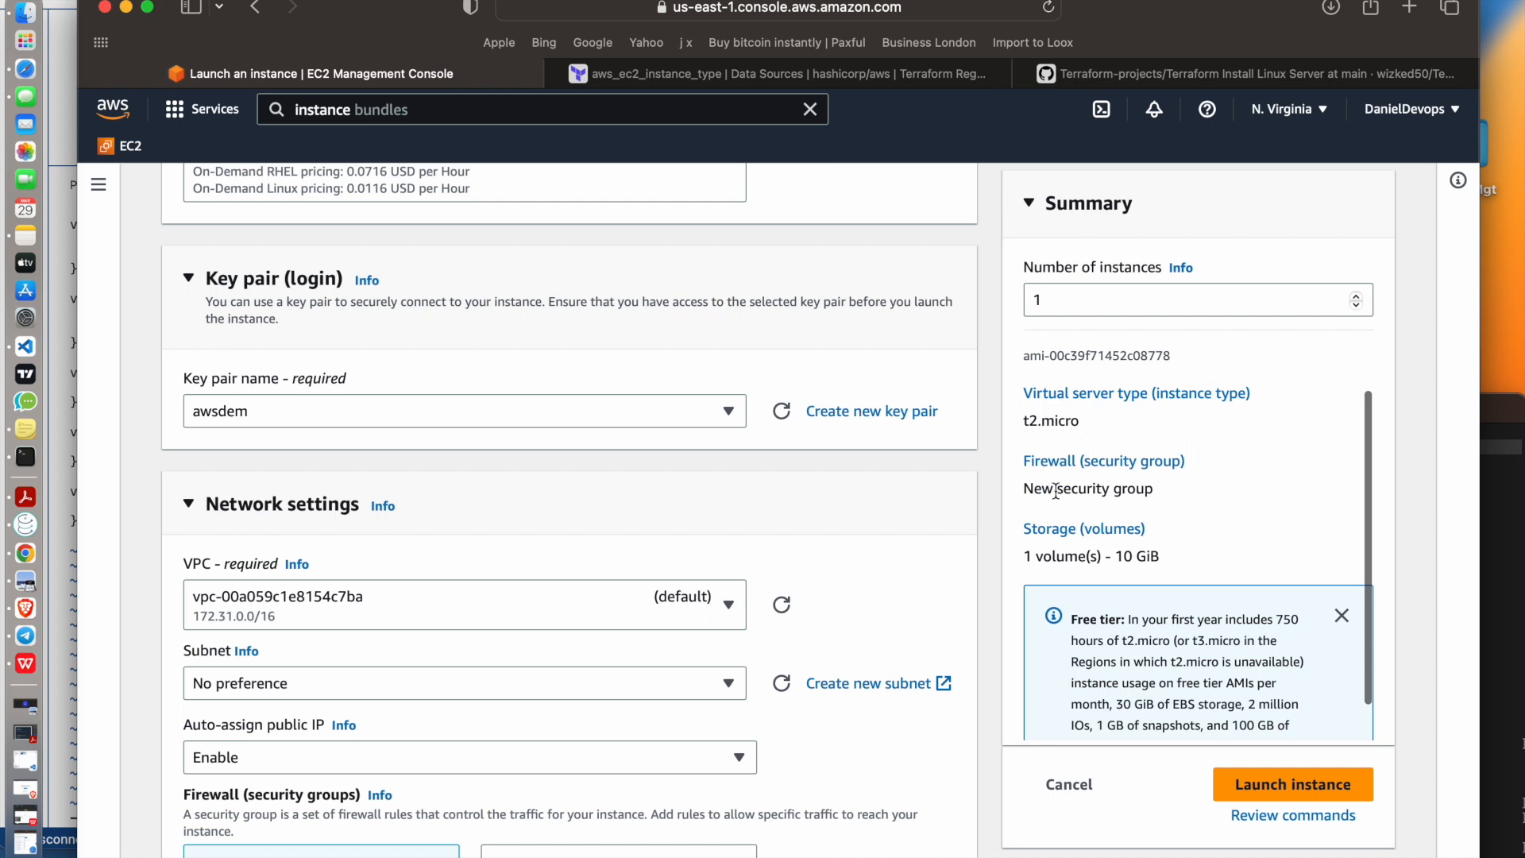
{"action": "scroll", "coordinate": [1143, 490], "scroll_direction": "down", "scroll_amount": 1}
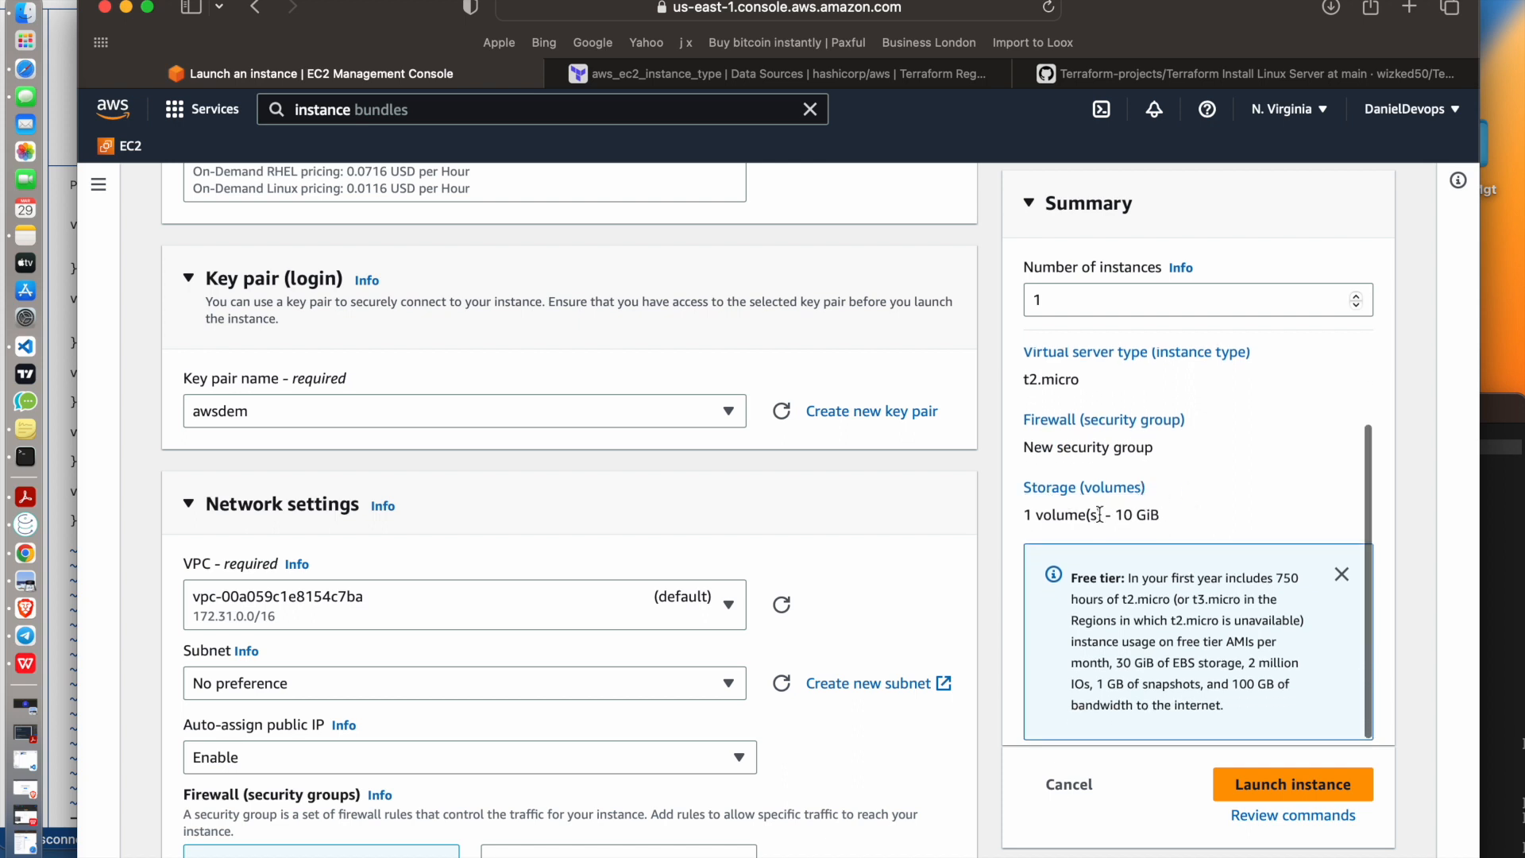
{"action": "scroll", "coordinate": [1175, 523], "scroll_direction": "down", "scroll_amount": 1}
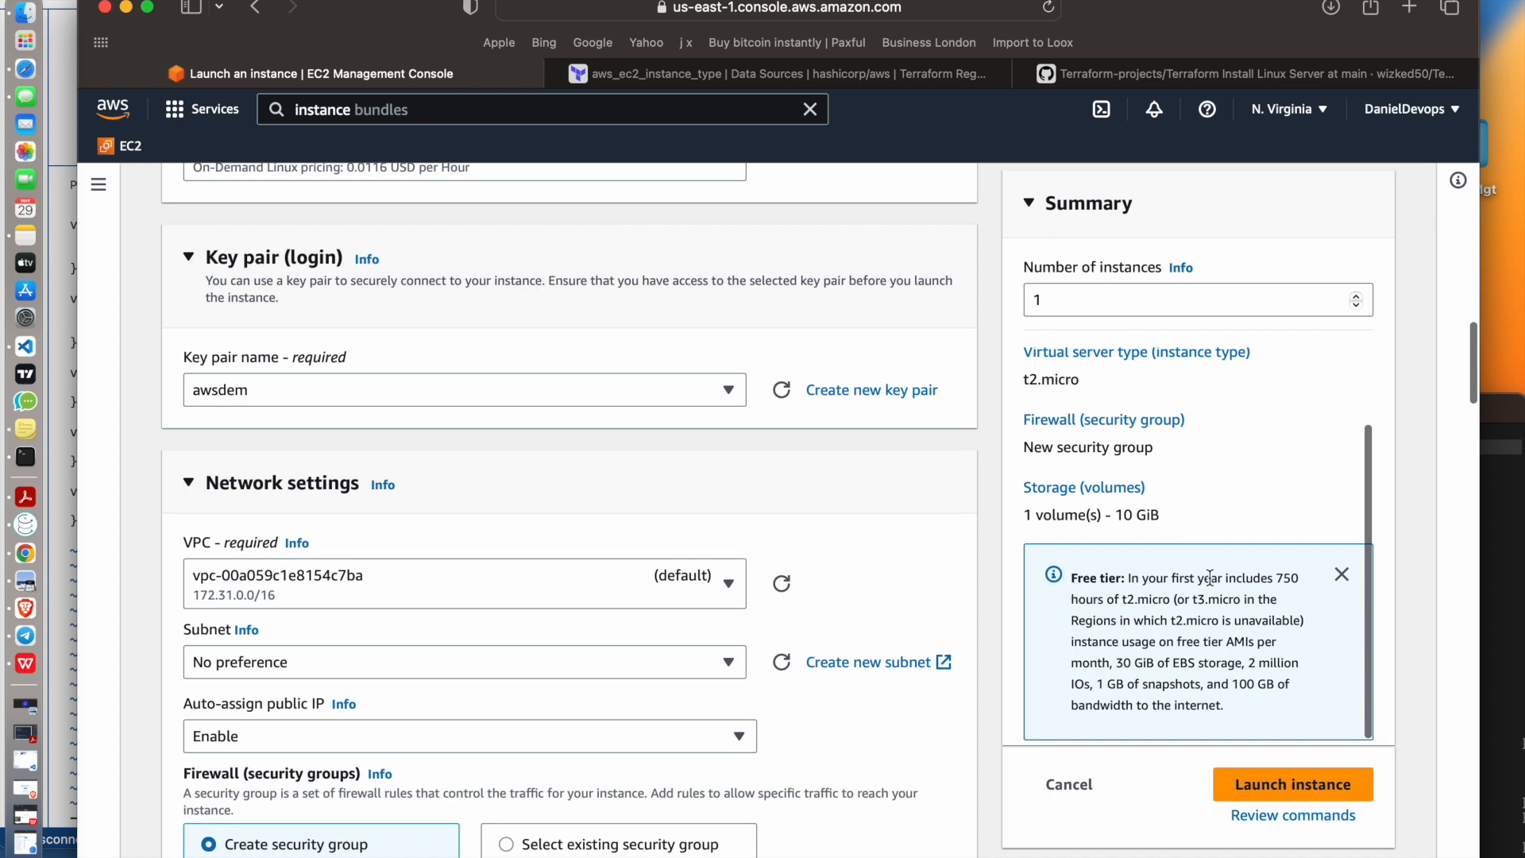
Dismiss the free tier notice in the summary and try to launch the instance, reading the launch message
{"action": "left_click", "coordinate": [1342, 574]}
{"action": "scroll", "coordinate": [1245, 577], "scroll_direction": "up", "scroll_amount": 15}
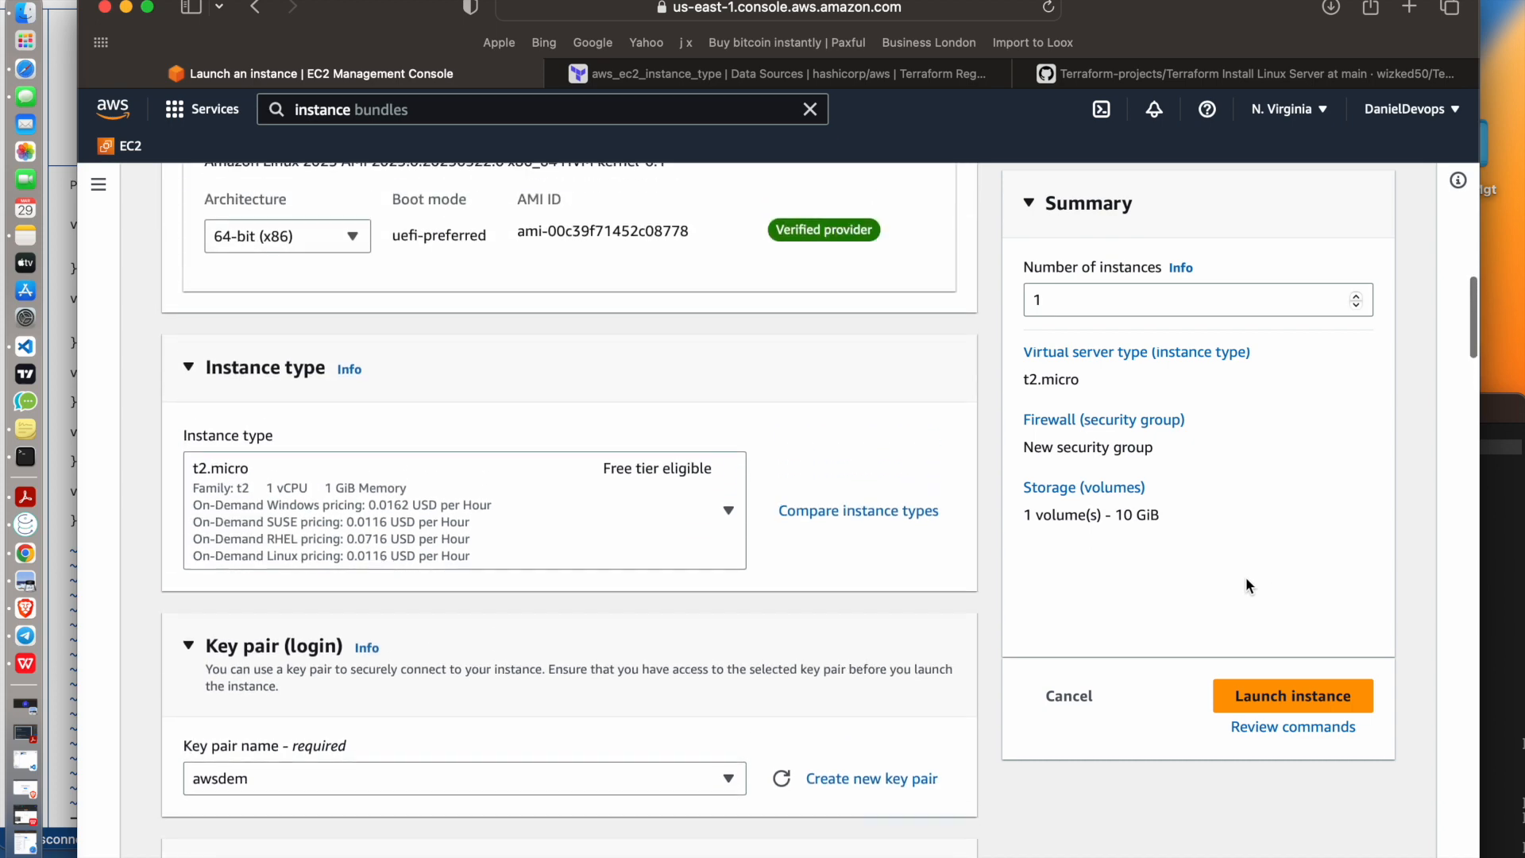
{"action": "left_click", "coordinate": [1301, 694]}
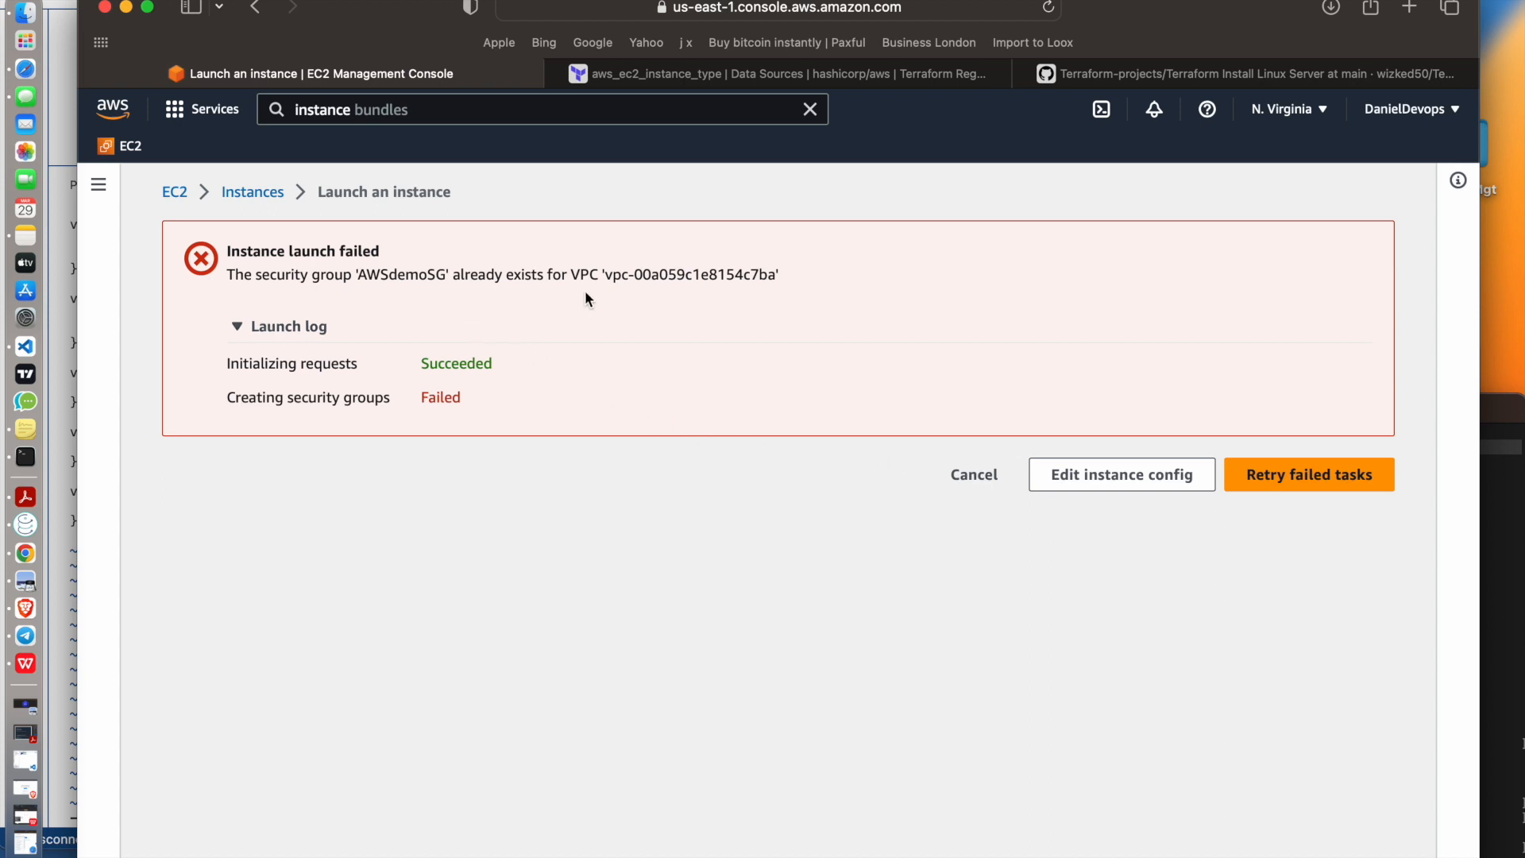
{"action": "triple_click", "coordinate": [242, 275]}
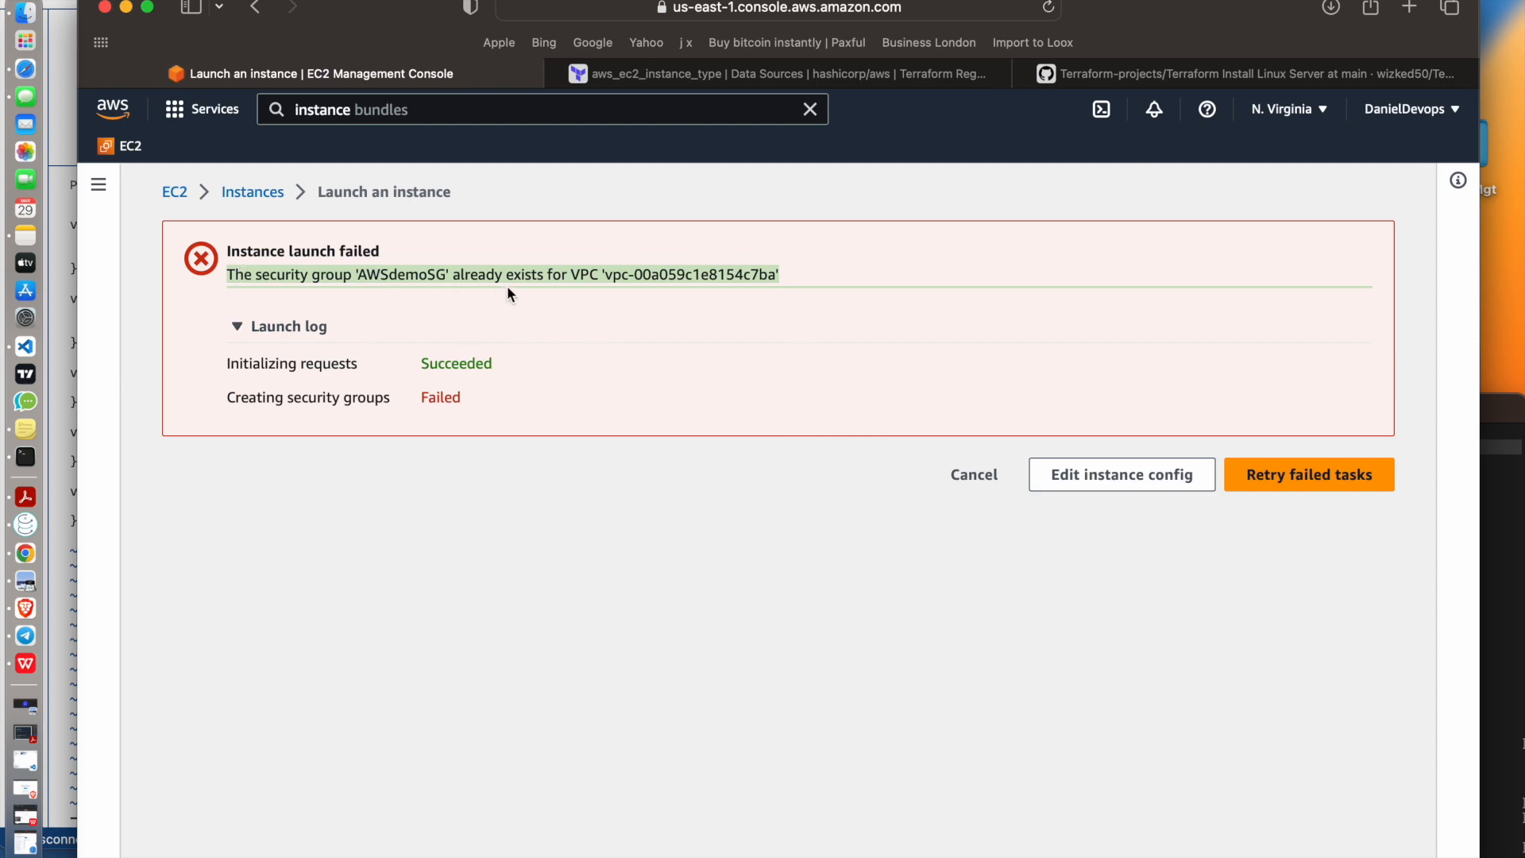
Return to the instance configuration and rename the new security group to AWS_SG
{"action": "left_click", "coordinate": [1108, 486]}
{"action": "scroll", "coordinate": [153, 688], "scroll_direction": "down", "scroll_amount": 15}
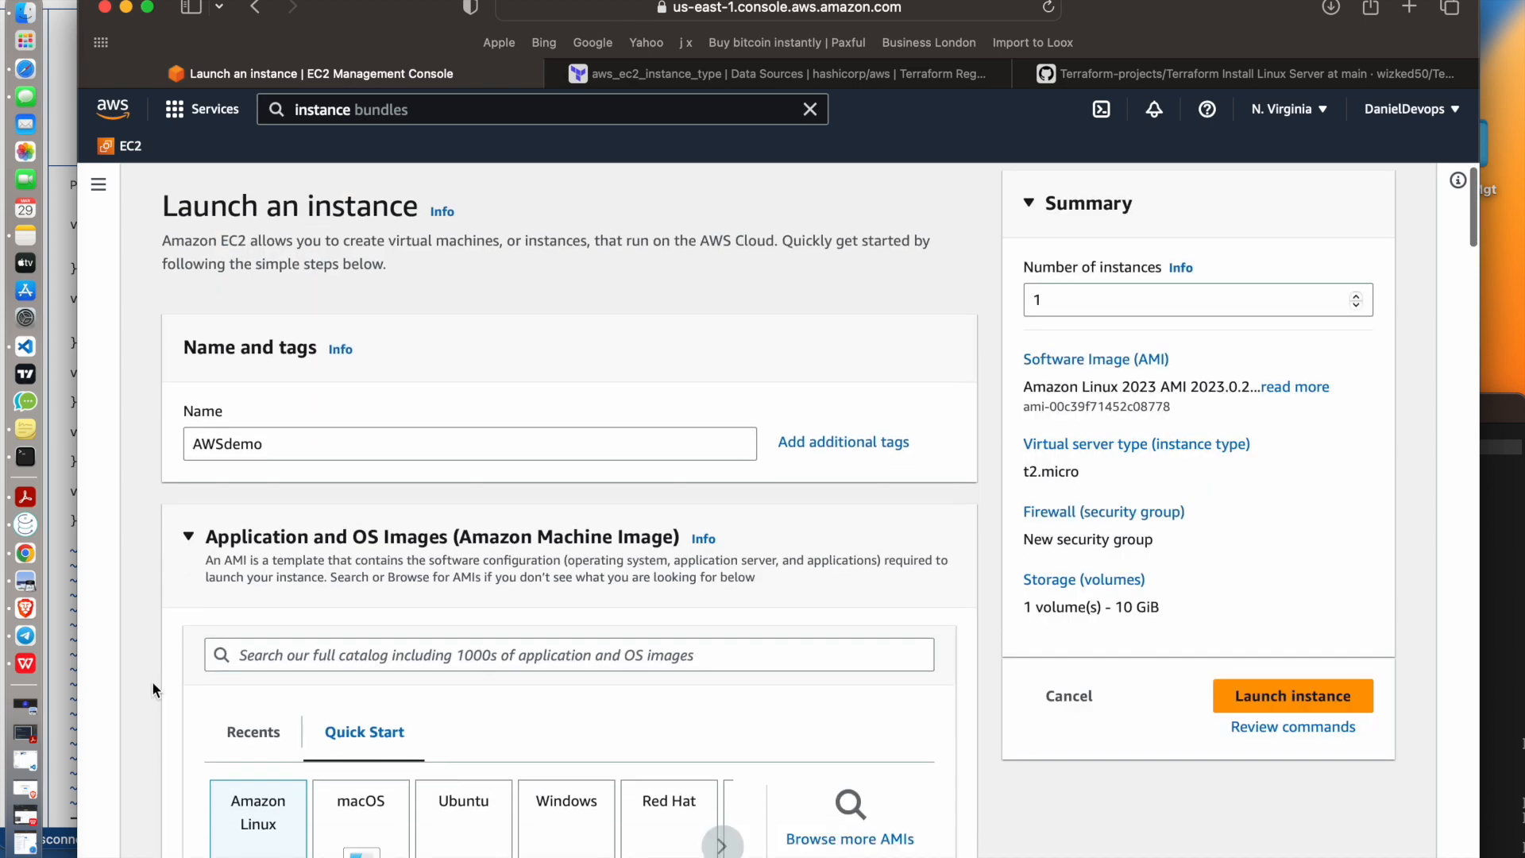
{"action": "scroll", "coordinate": [153, 683], "scroll_direction": "down", "scroll_amount": 10}
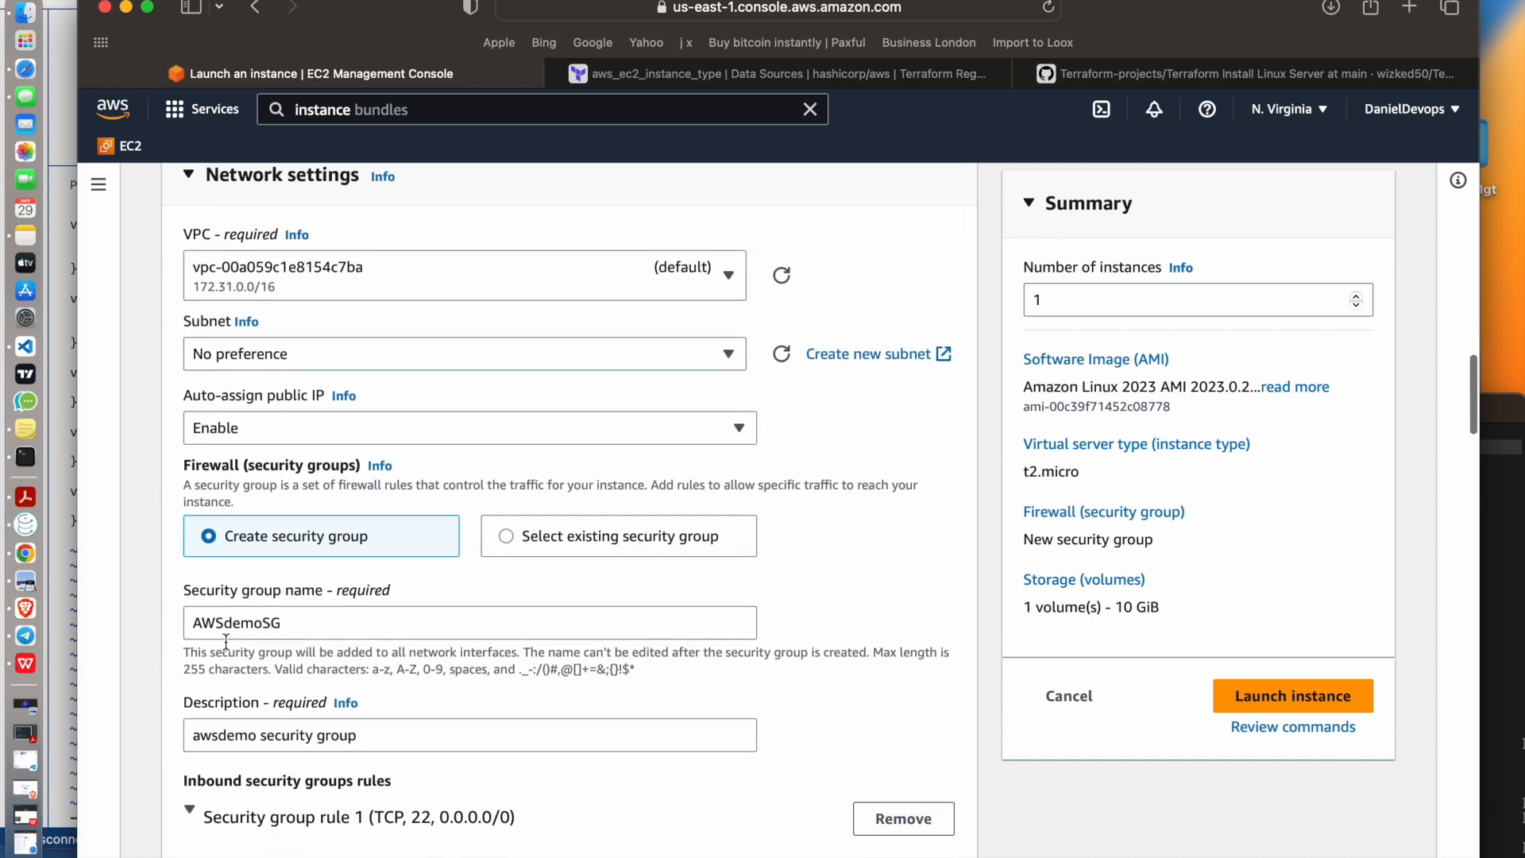
{"action": "left_click_drag", "start_coordinate": [265, 622], "coordinate": [226, 622]}
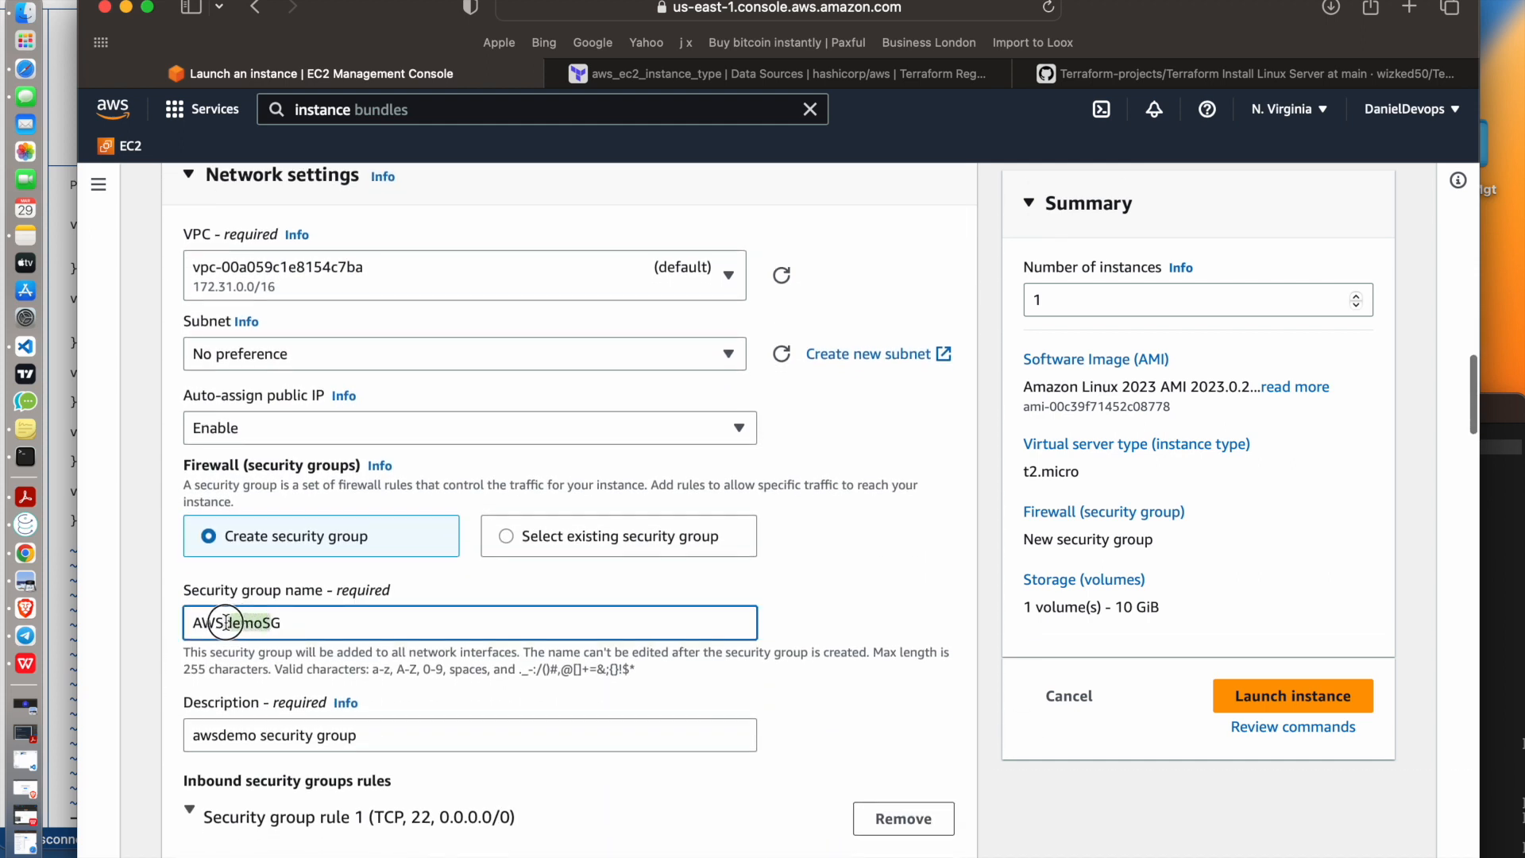
{"action": "key", "text": "BackSpace"}
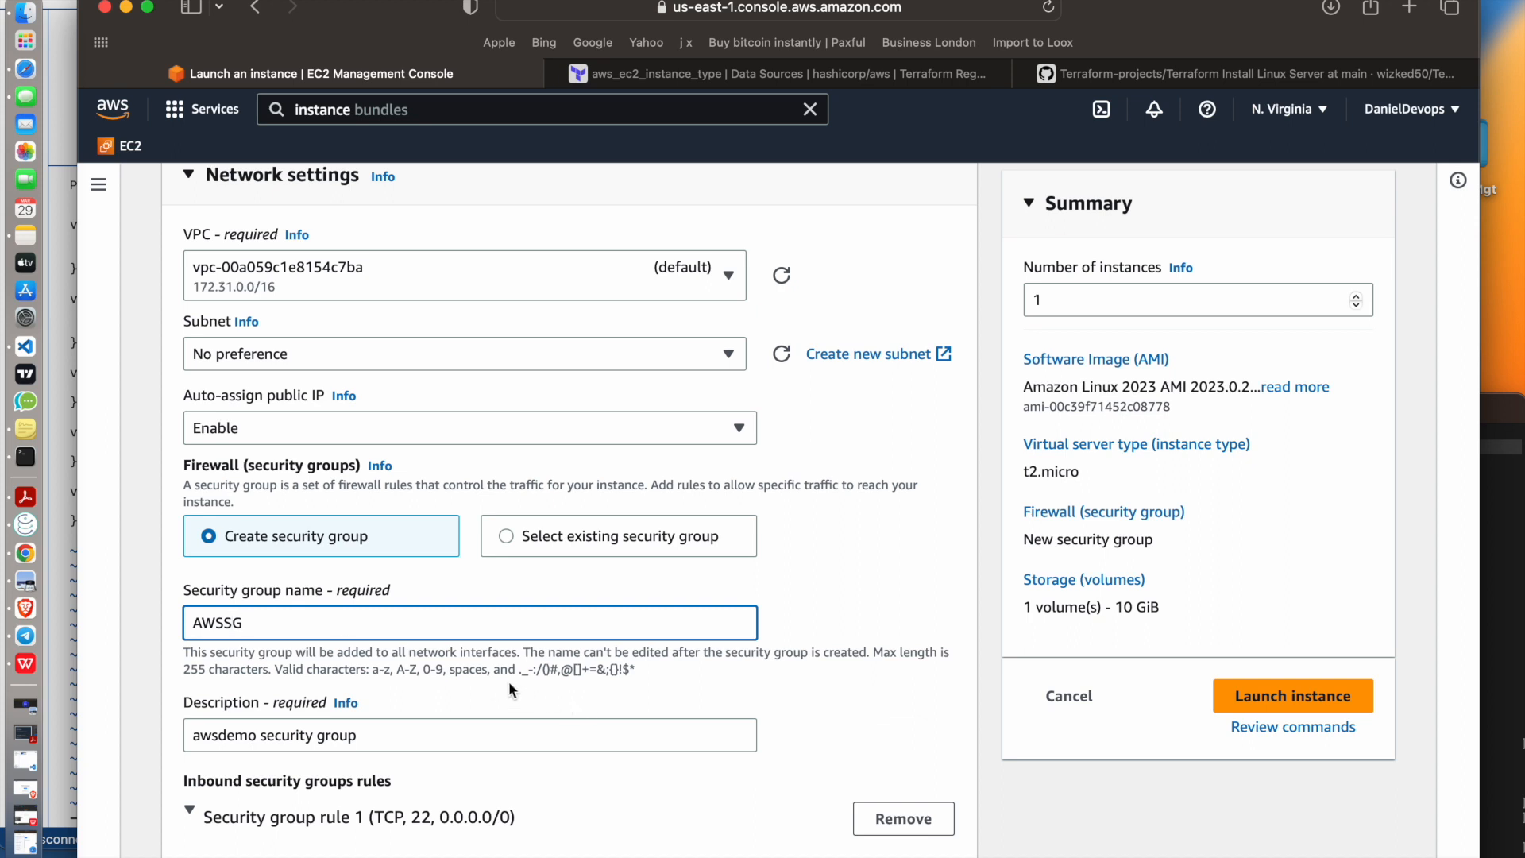
{"action": "type", "text": "_"}
Check the remaining settings, launch the instance with the revised configuration and review the launch log
{"action": "scroll", "coordinate": [540, 688], "scroll_direction": "down", "scroll_amount": 2}
{"action": "scroll", "coordinate": [540, 688], "scroll_direction": "down", "scroll_amount": 10}
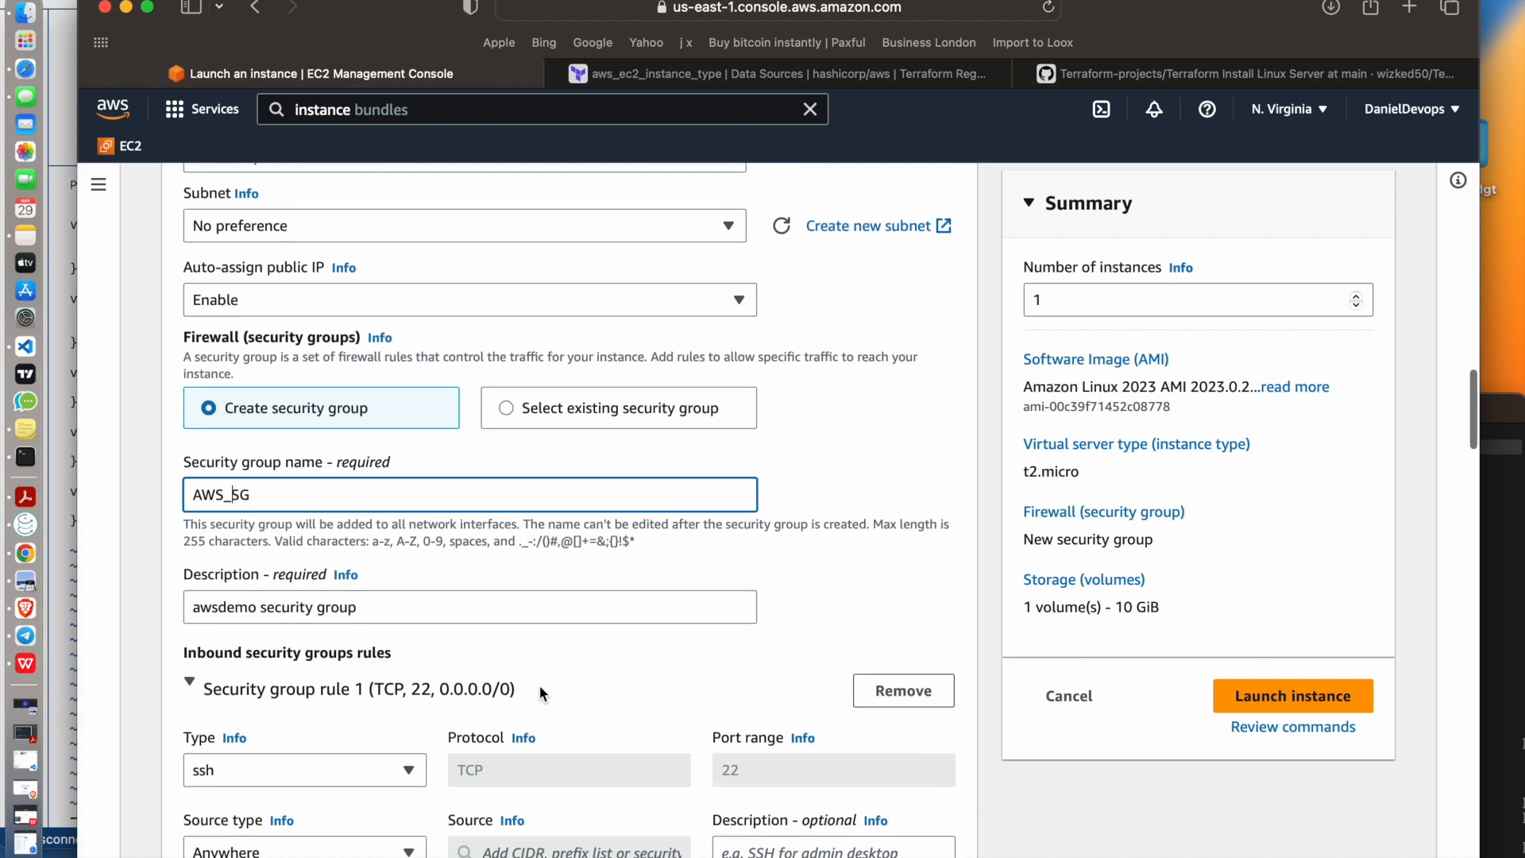
{"action": "scroll", "coordinate": [538, 691], "scroll_direction": "down", "scroll_amount": 7}
{"action": "left_click", "coordinate": [1228, 691]}
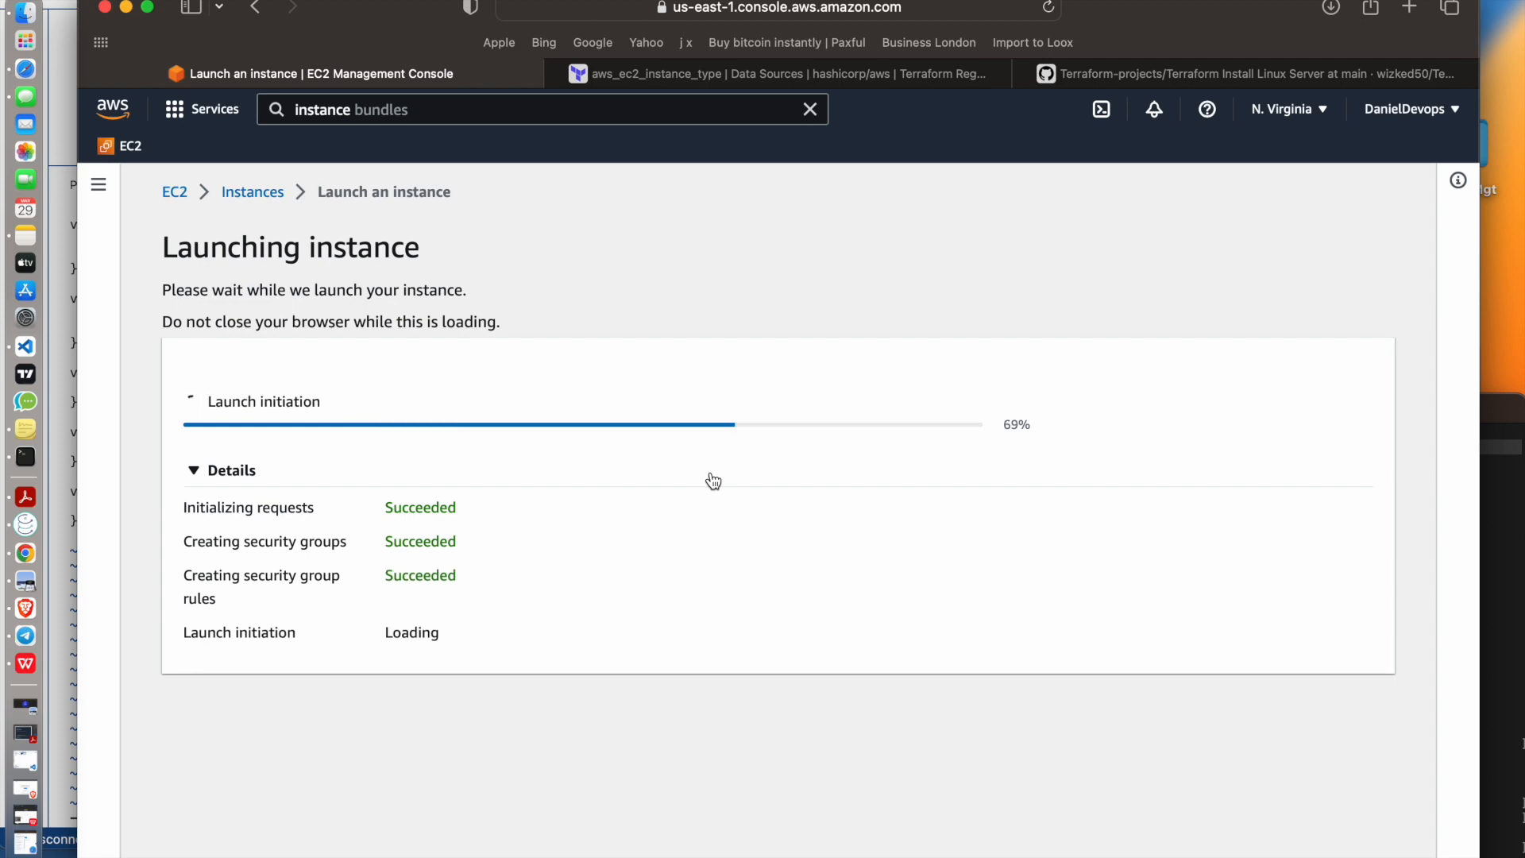
{"action": "scroll", "coordinate": [713, 481], "scroll_direction": "down", "scroll_amount": 5}
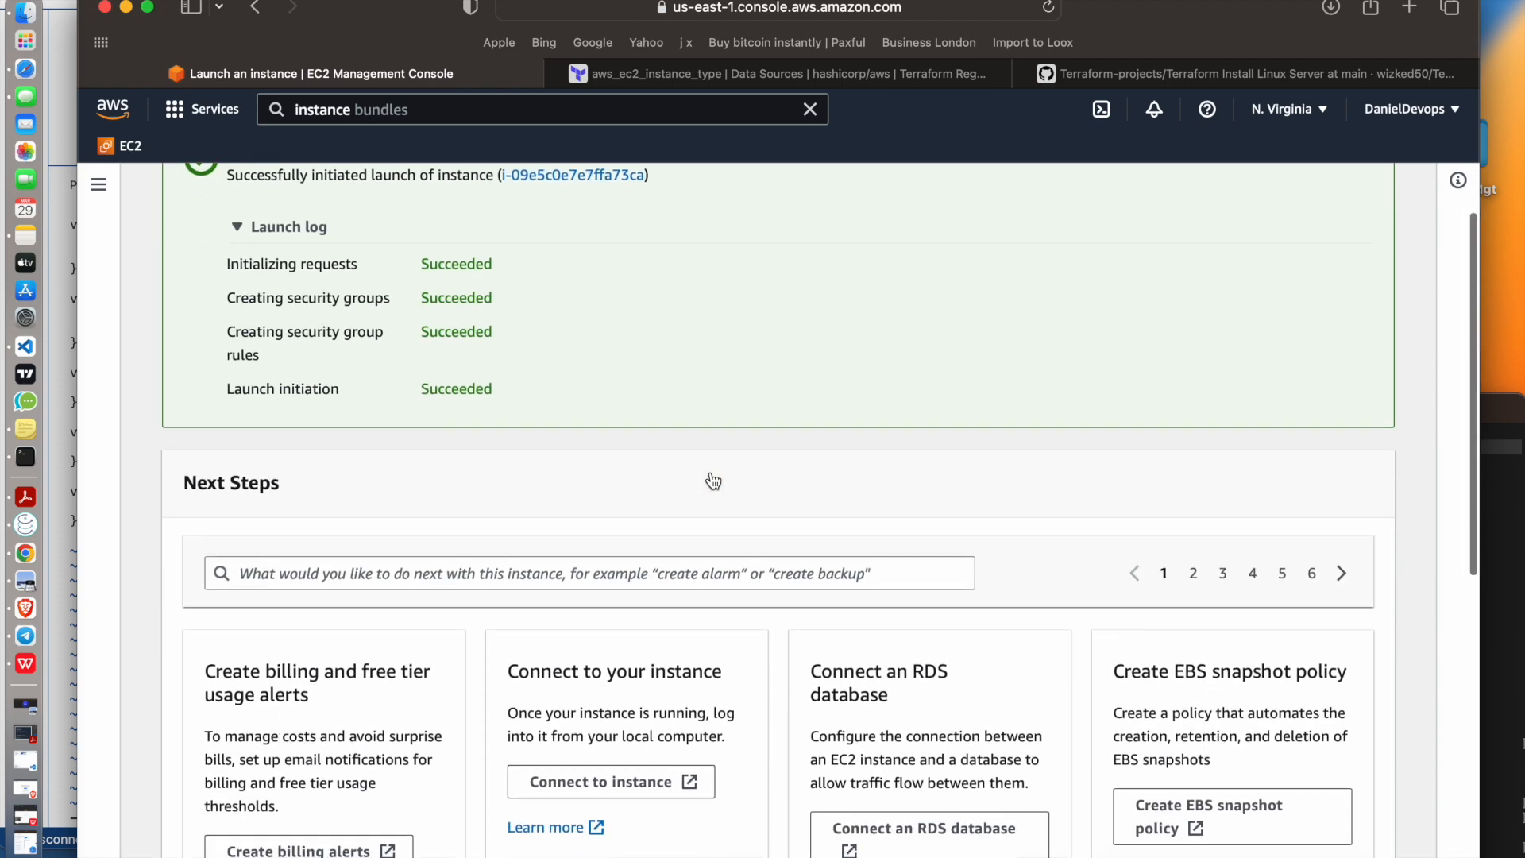
{"action": "scroll", "coordinate": [713, 480], "scroll_direction": "up", "scroll_amount": 5}
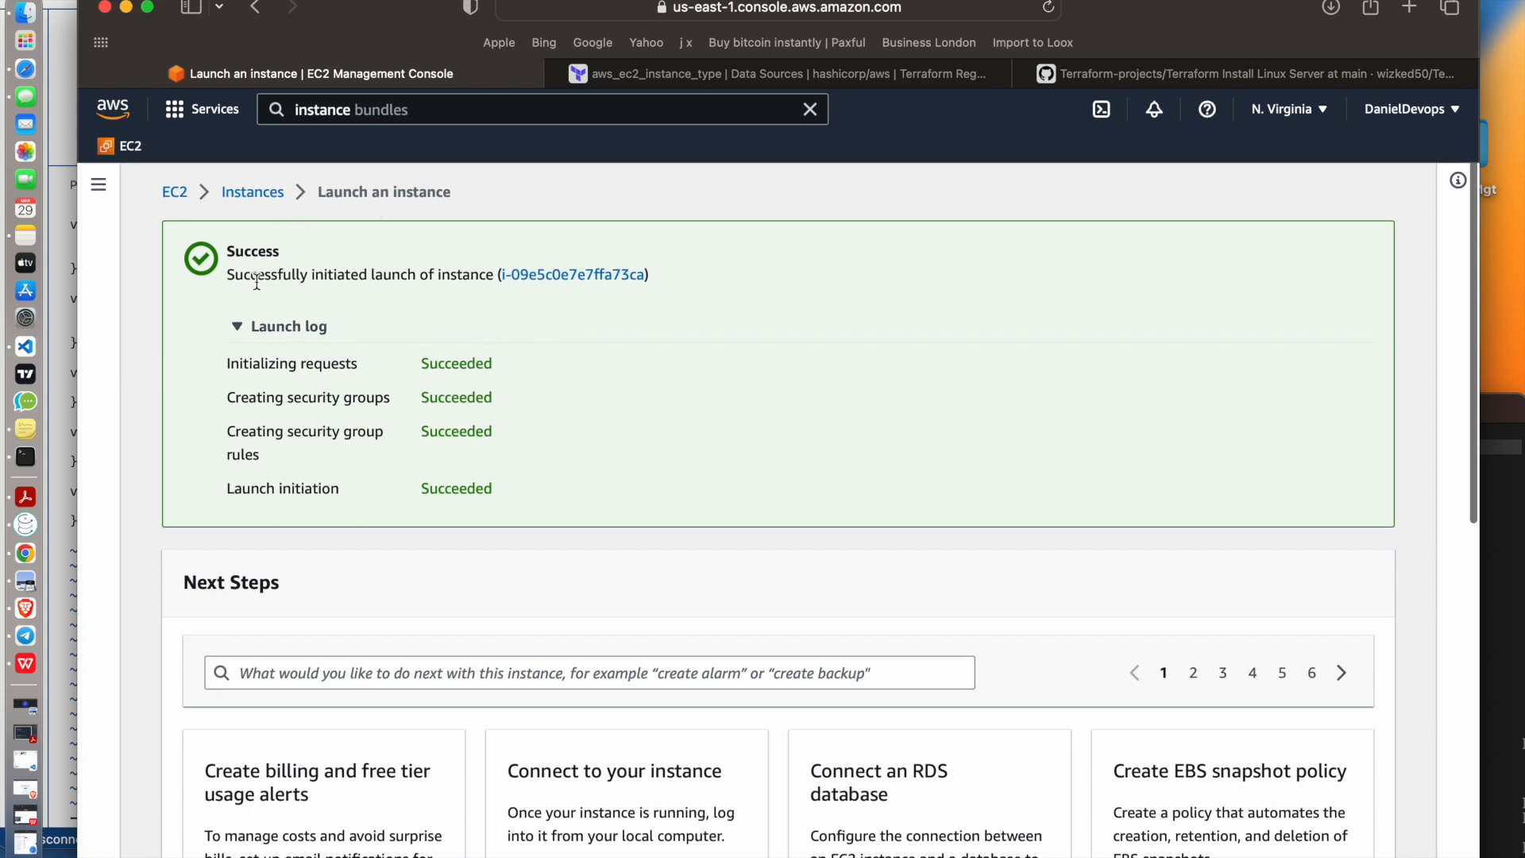
Show the newly launched instance in the instances list and refresh its state
{"action": "left_click", "coordinate": [556, 278]}
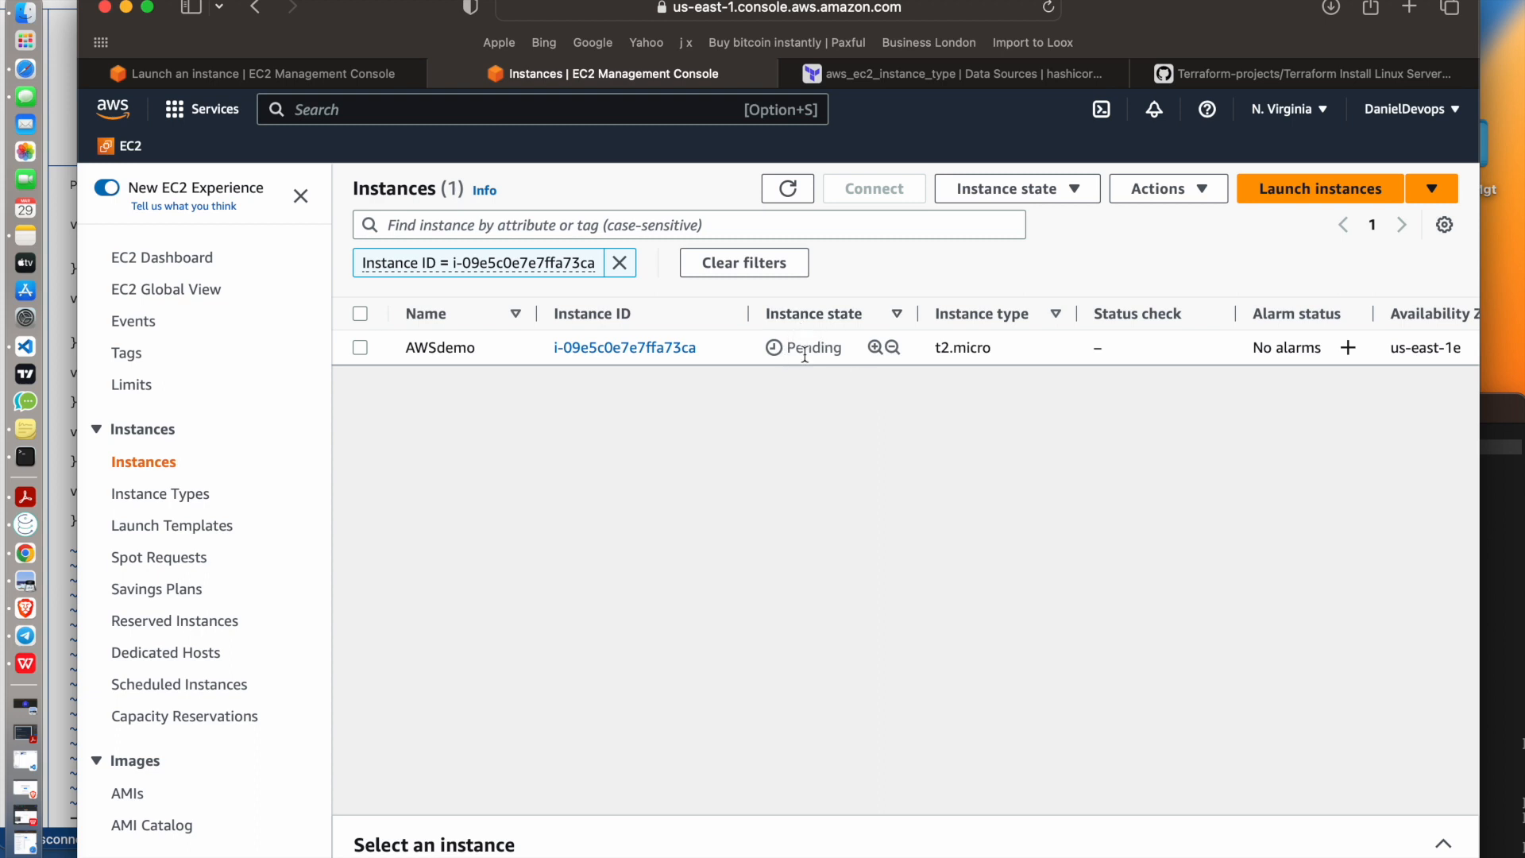
{"action": "left_click", "coordinate": [789, 197]}
{"action": "left_click", "coordinate": [789, 196]}
{"action": "left_click", "coordinate": [789, 195]}
Go through the EC2 dashboard to the full instances list and open the details of the AWSdemo instance
{"action": "left_click", "coordinate": [168, 257]}
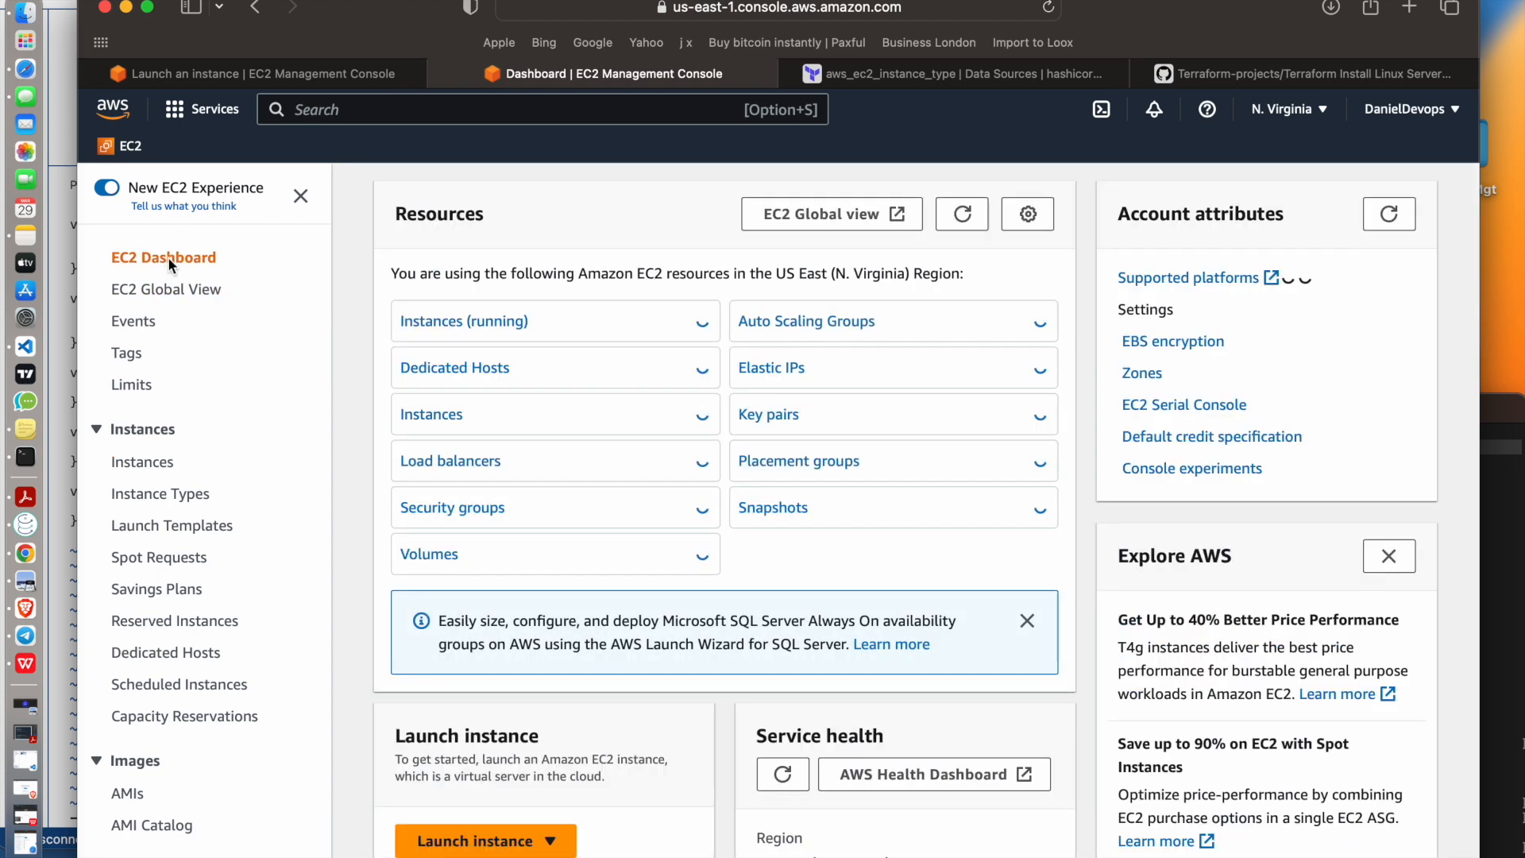
{"action": "left_click", "coordinate": [455, 410]}
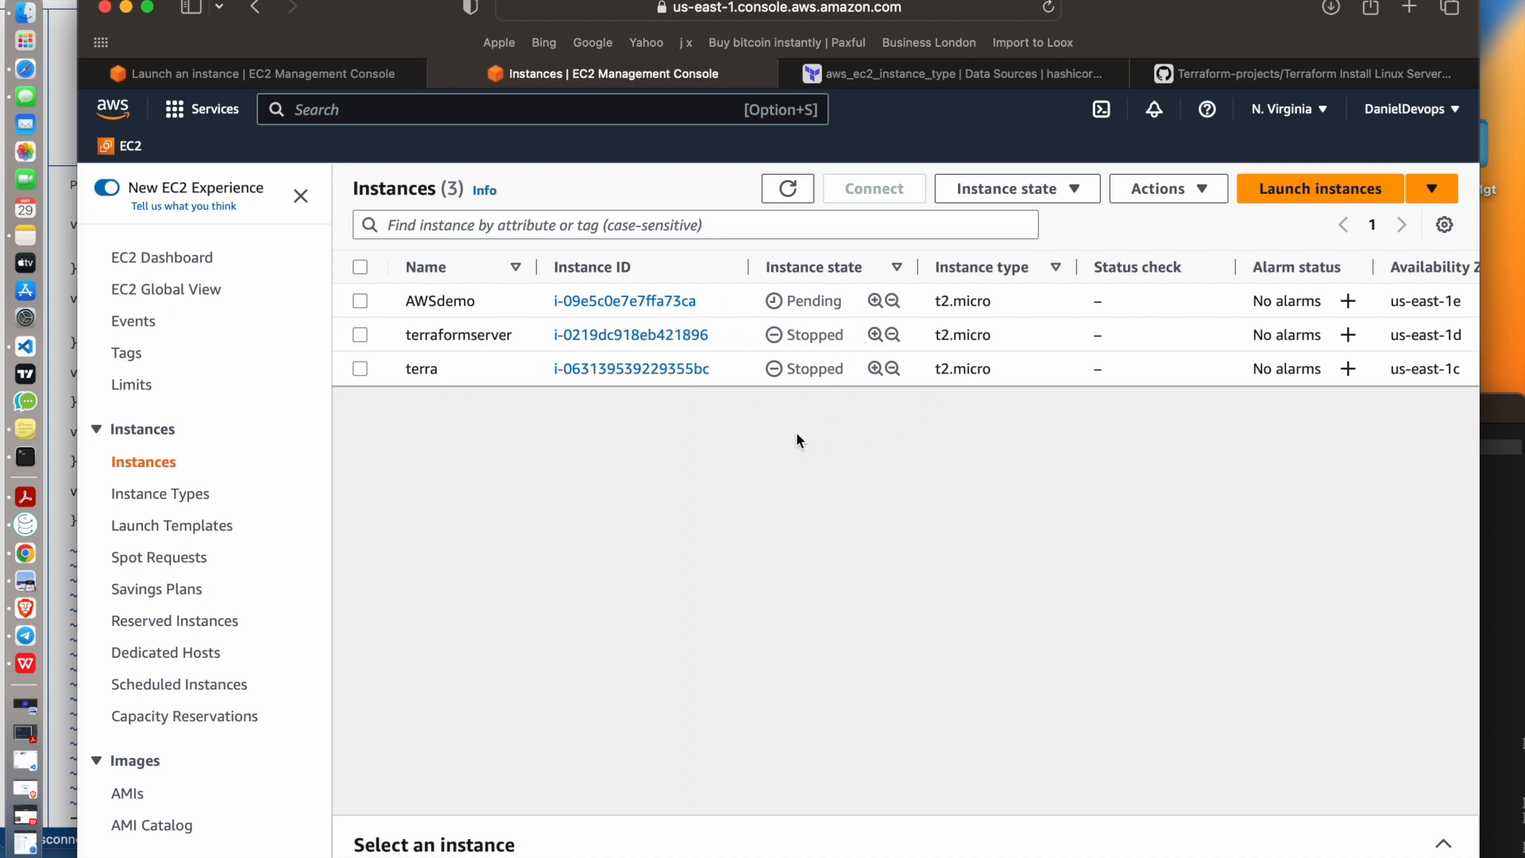
{"action": "left_click", "coordinate": [656, 302]}
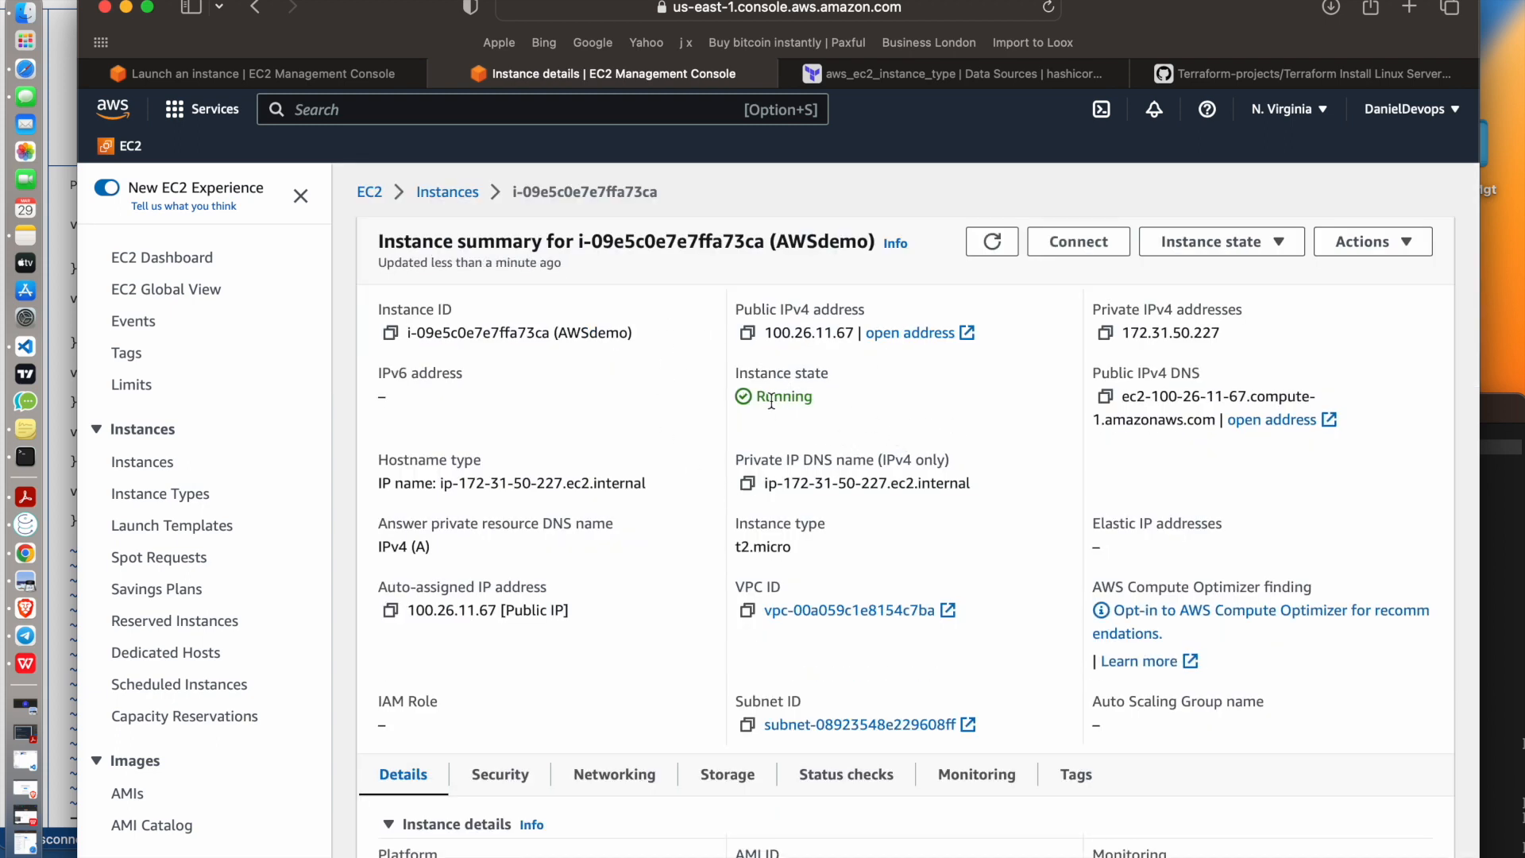
Open the connection options for the AWSdemo instance, review the SSH client instructions and choose EC2 Instance Connect
{"action": "left_click", "coordinate": [1078, 242]}
{"action": "scroll", "coordinate": [702, 562], "scroll_direction": "down", "scroll_amount": 1}
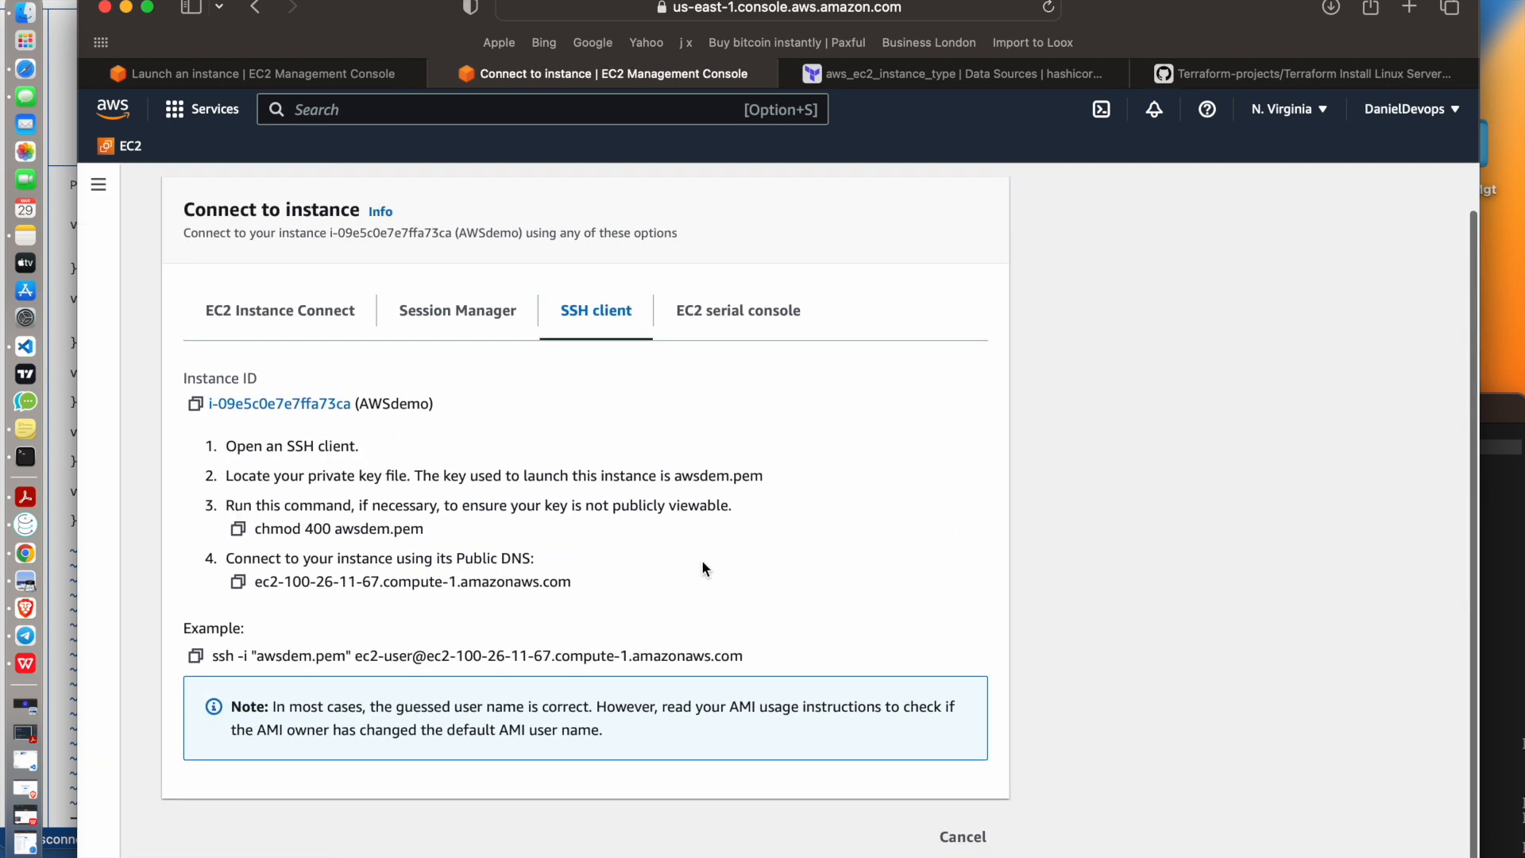
{"action": "left_click", "coordinate": [297, 316]}
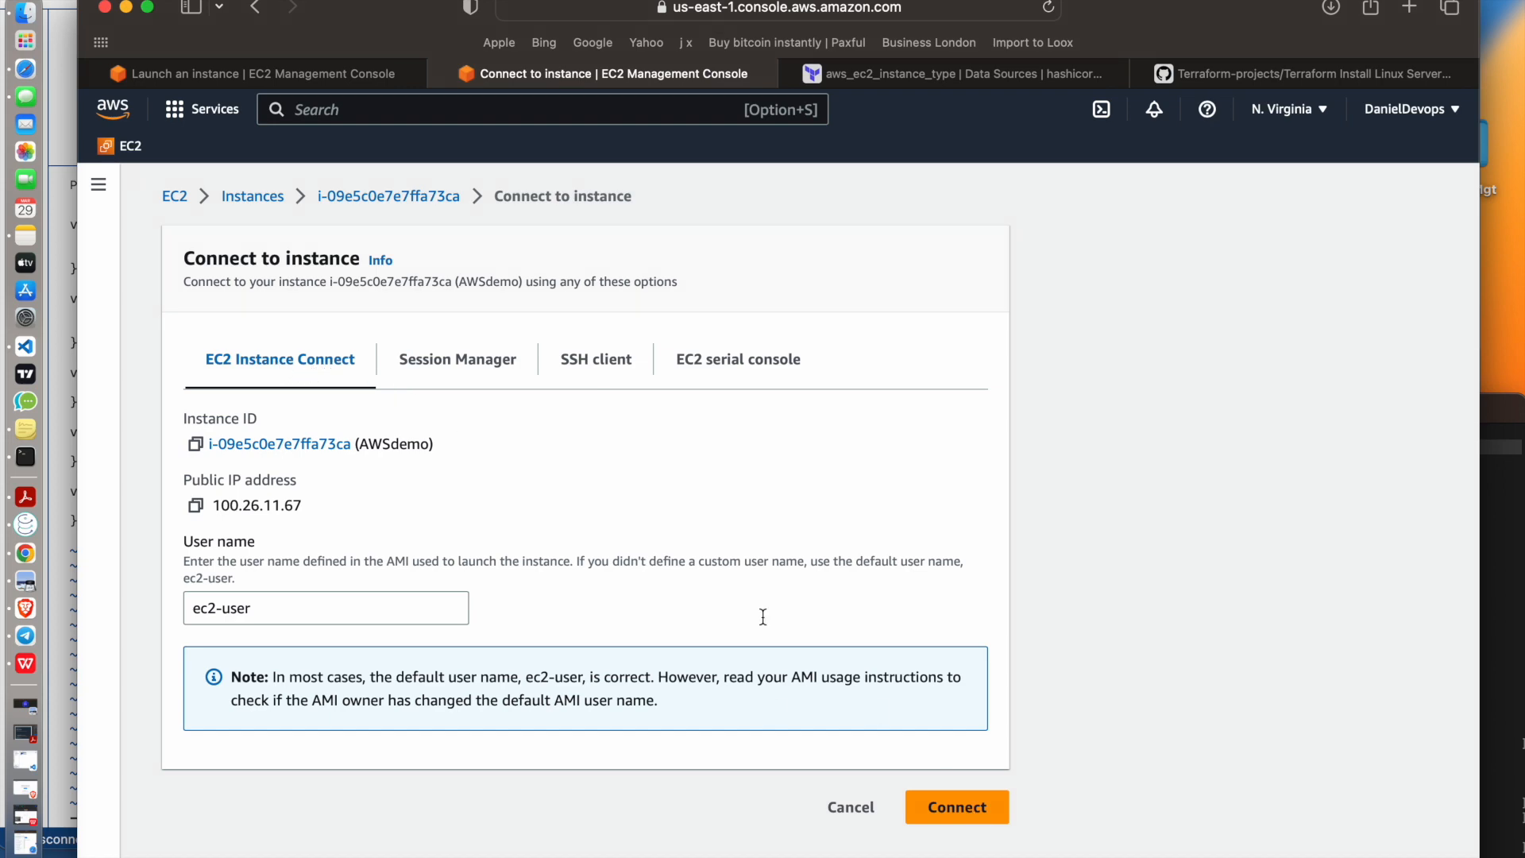
Compare the SSH client option once more, then connect to the AWSdemo instance through EC2 Instance Connect as ec2-user
{"action": "left_click", "coordinate": [405, 360]}
{"action": "left_click", "coordinate": [585, 364]}
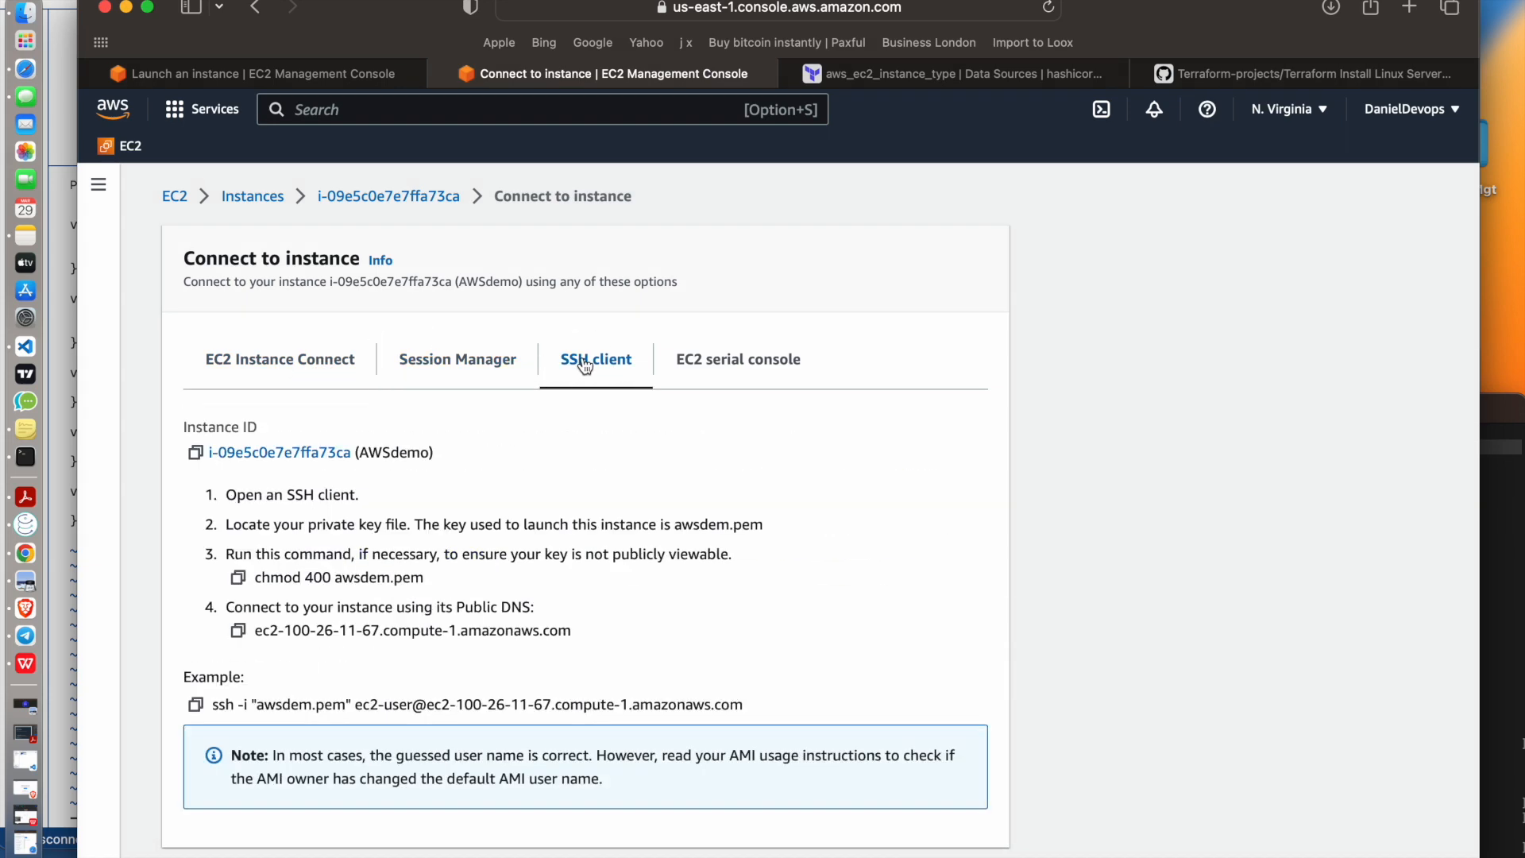
{"action": "left_click", "coordinate": [309, 359]}
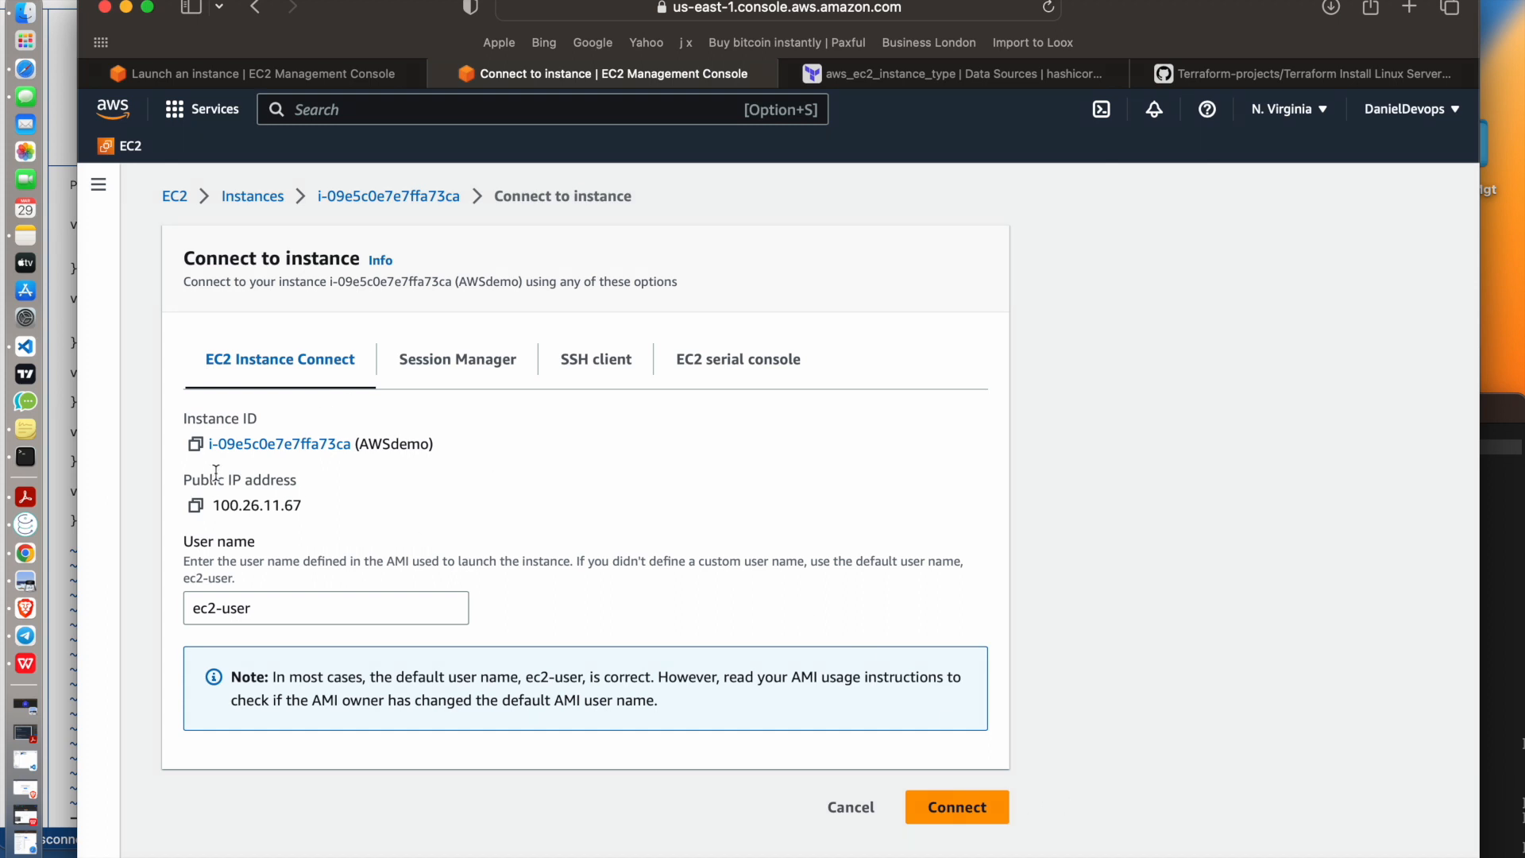
{"action": "left_click", "coordinate": [919, 807]}
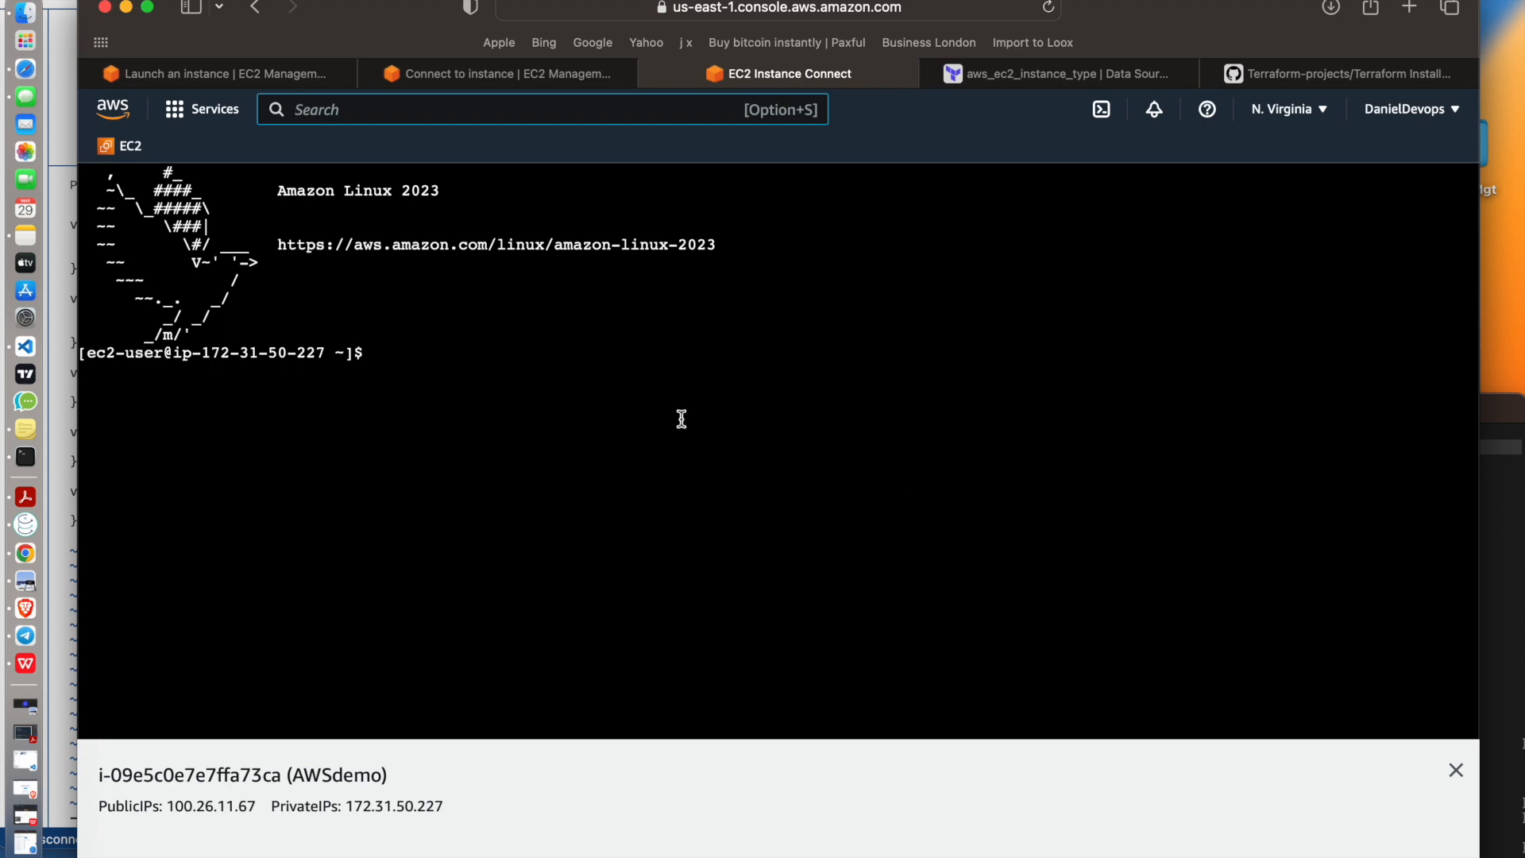
In the instance's shell, create an empty file named how in the home directory with touch, listing the directory before and after
{"action": "left_click", "coordinate": [503, 411]}
{"action": "type", "text": "ls"}
{"action": "key", "text": "Return"}
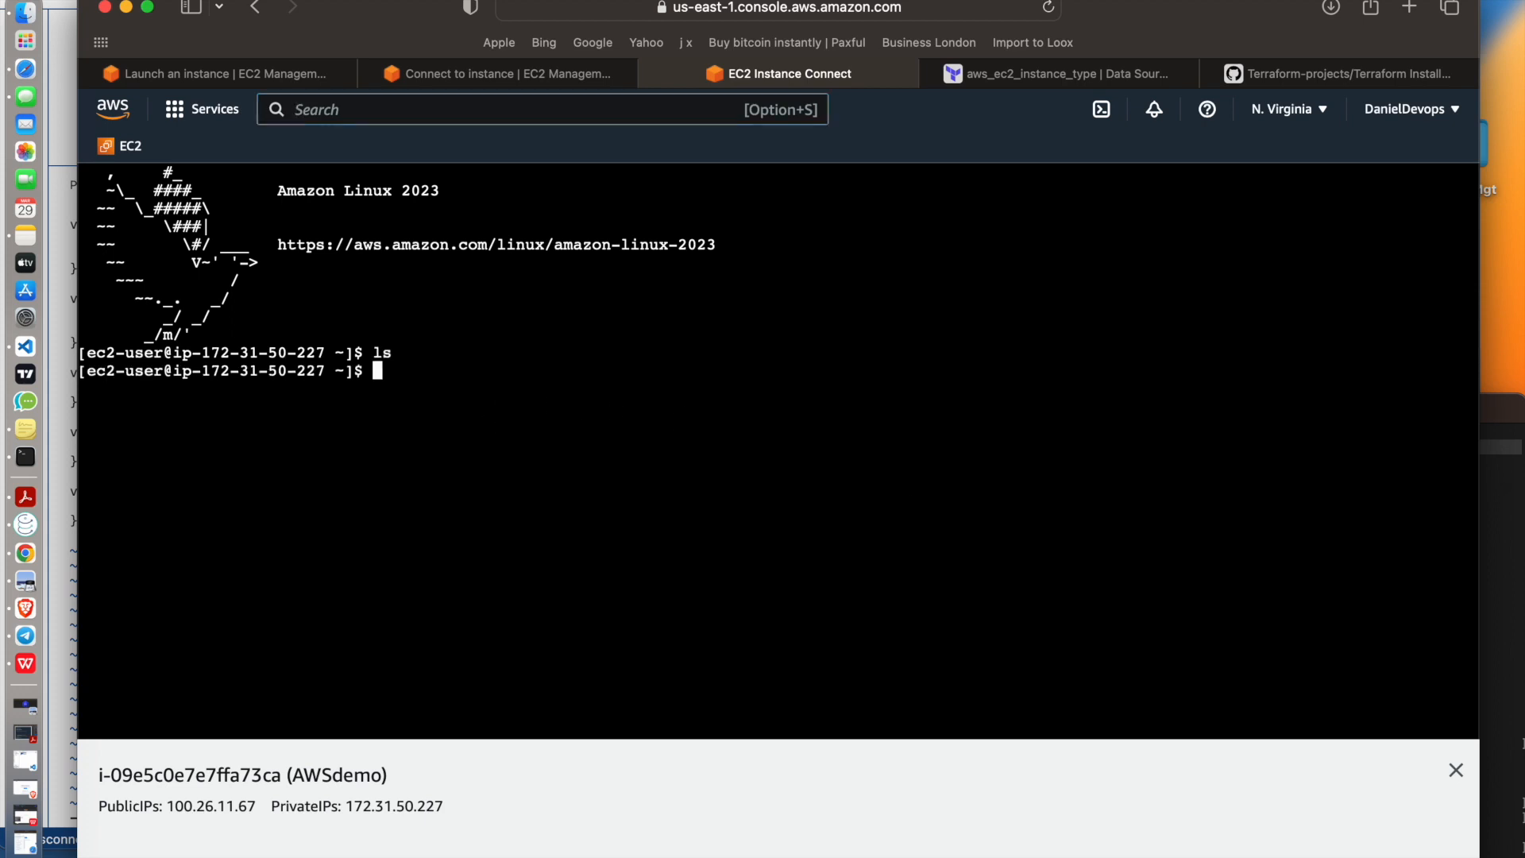
{"action": "type", "text": "cd"}
{"action": "key", "text": "Return"}
{"action": "type", "text": "touch"}
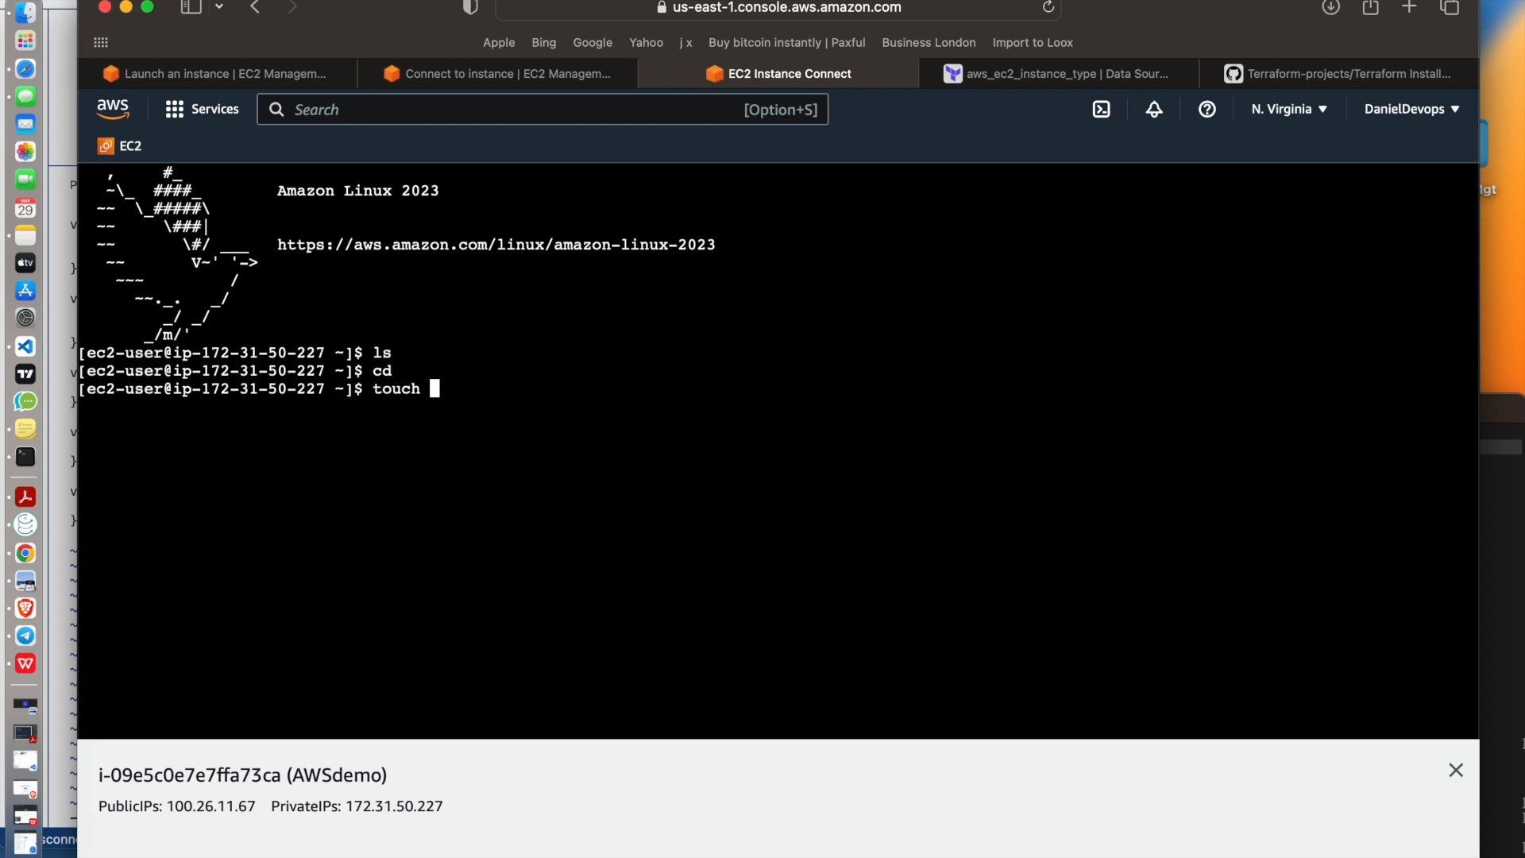
{"action": "type", "text": "how"}
{"action": "key", "text": "Return"}
{"action": "type", "text": "ls"}
{"action": "key", "text": "Return"}
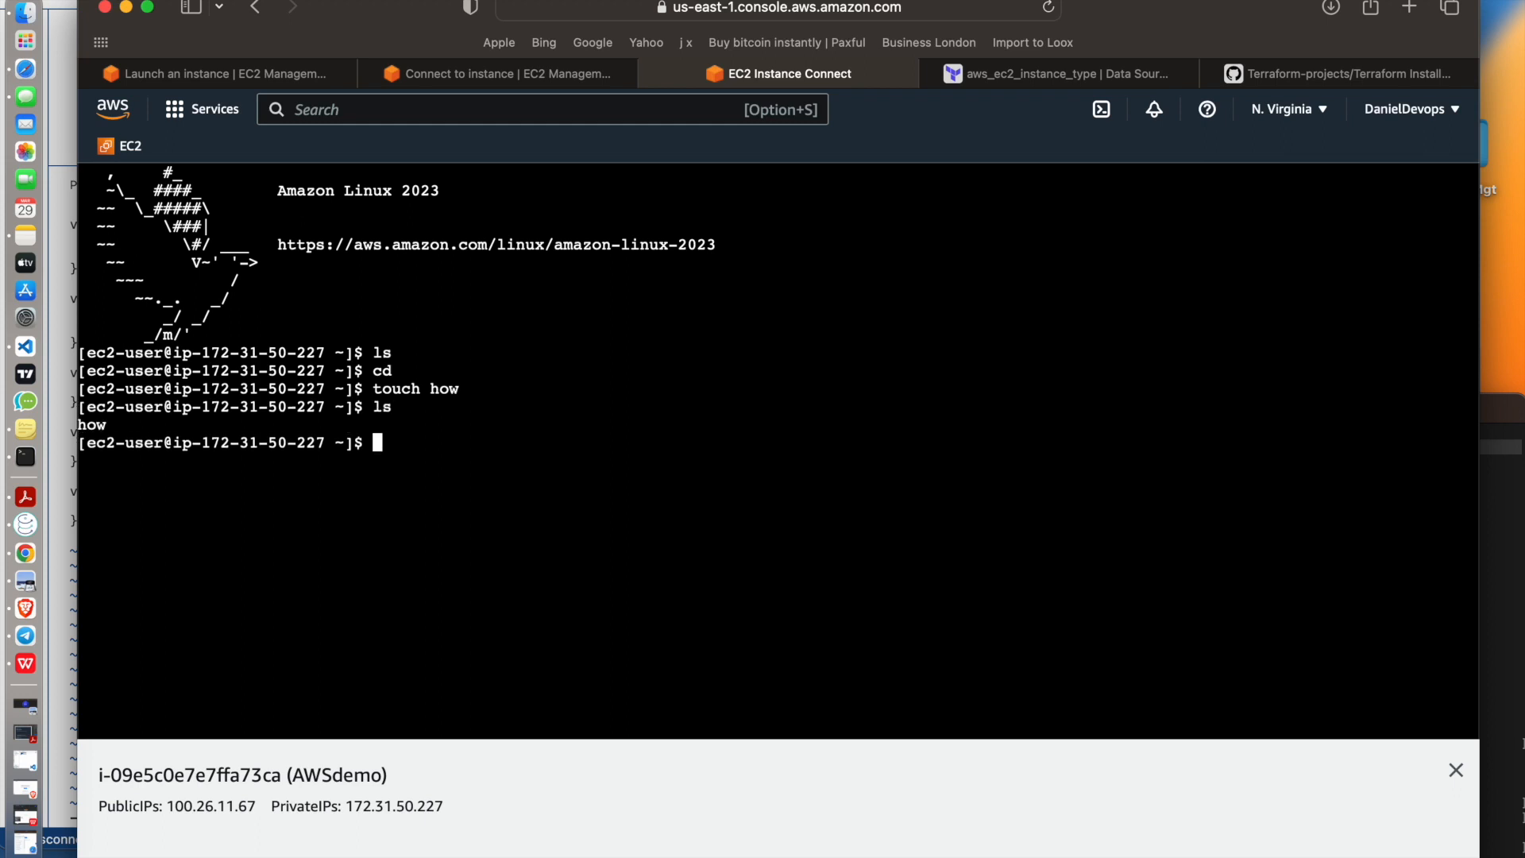
Write "how are you" into the how file with vi, save it and print the file's contents
{"action": "type", "text": "cat how"}
{"action": "key", "text": "Return"}
{"action": "type", "text": "vi how"}
{"action": "key", "text": "Return"}
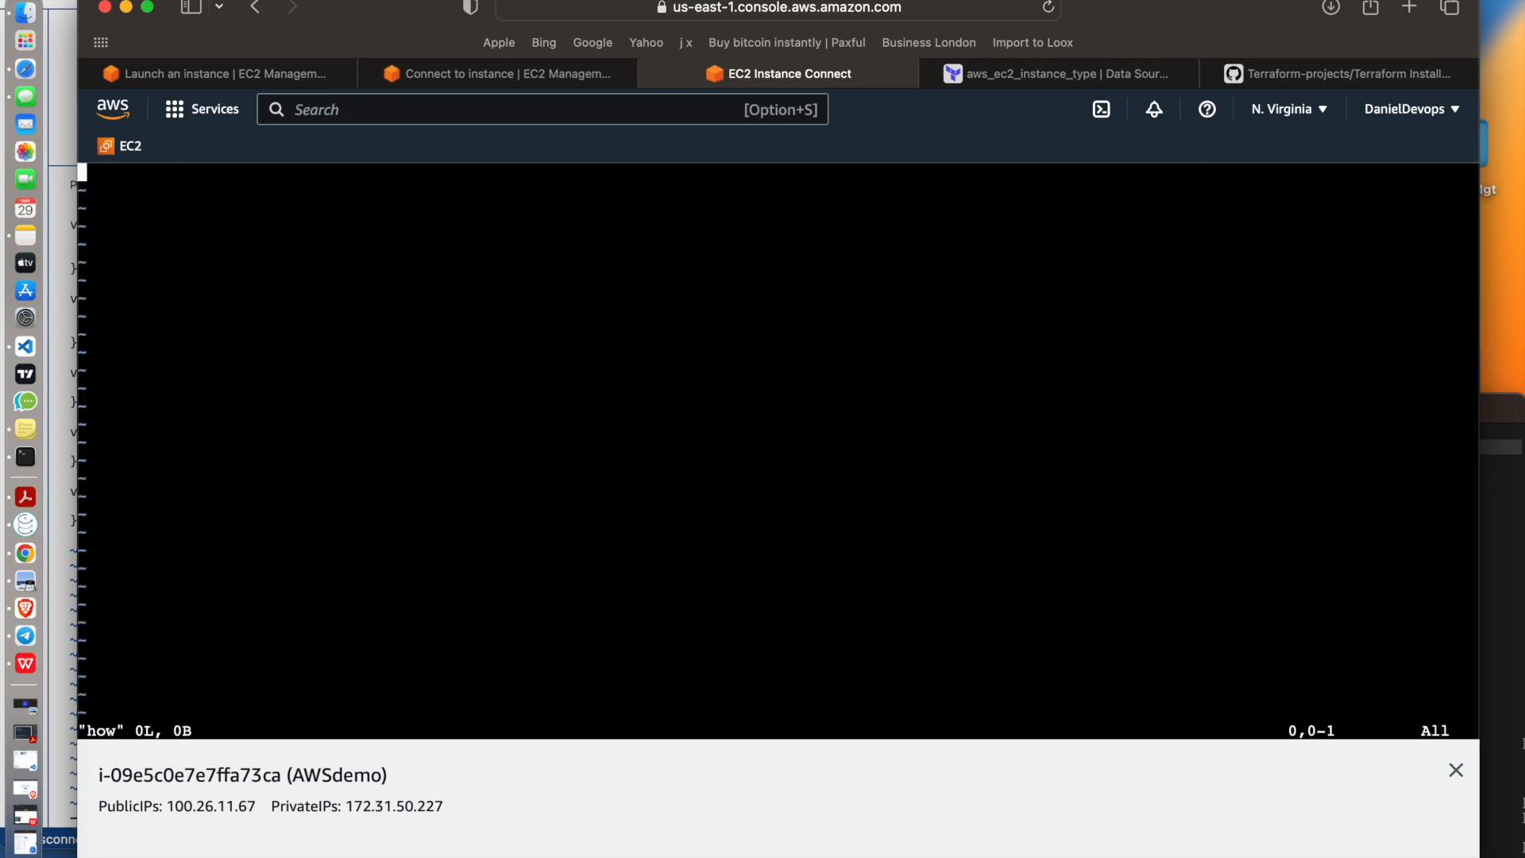
{"action": "type", "text": "ihow are you"}
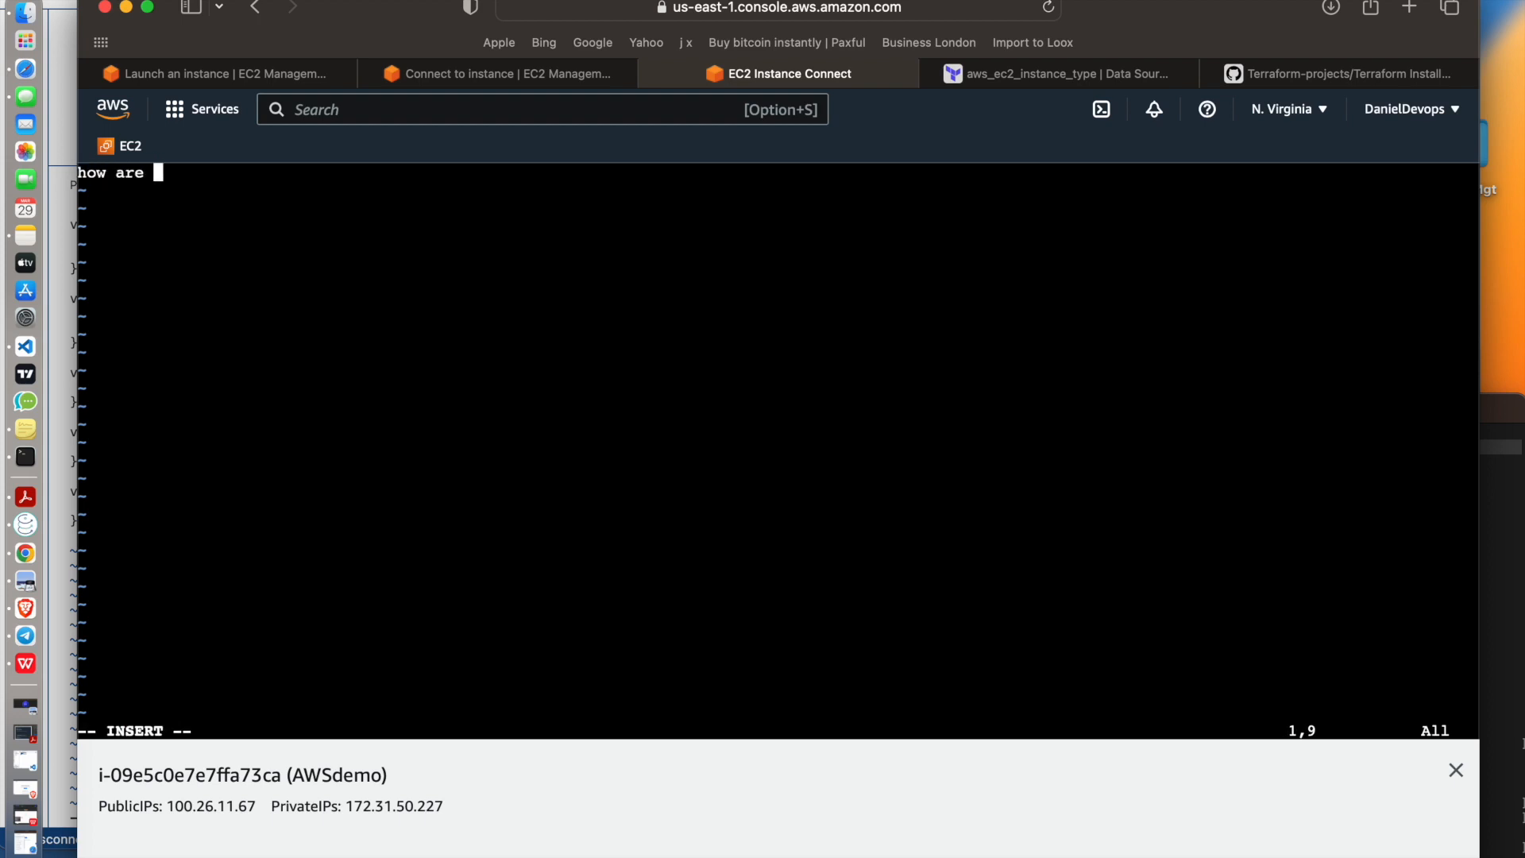
{"action": "key", "text": "Escape"}
{"action": "key", "text": "shift+z"}
{"action": "key", "text": "shift+z"}
{"action": "type", "text": "cat "}
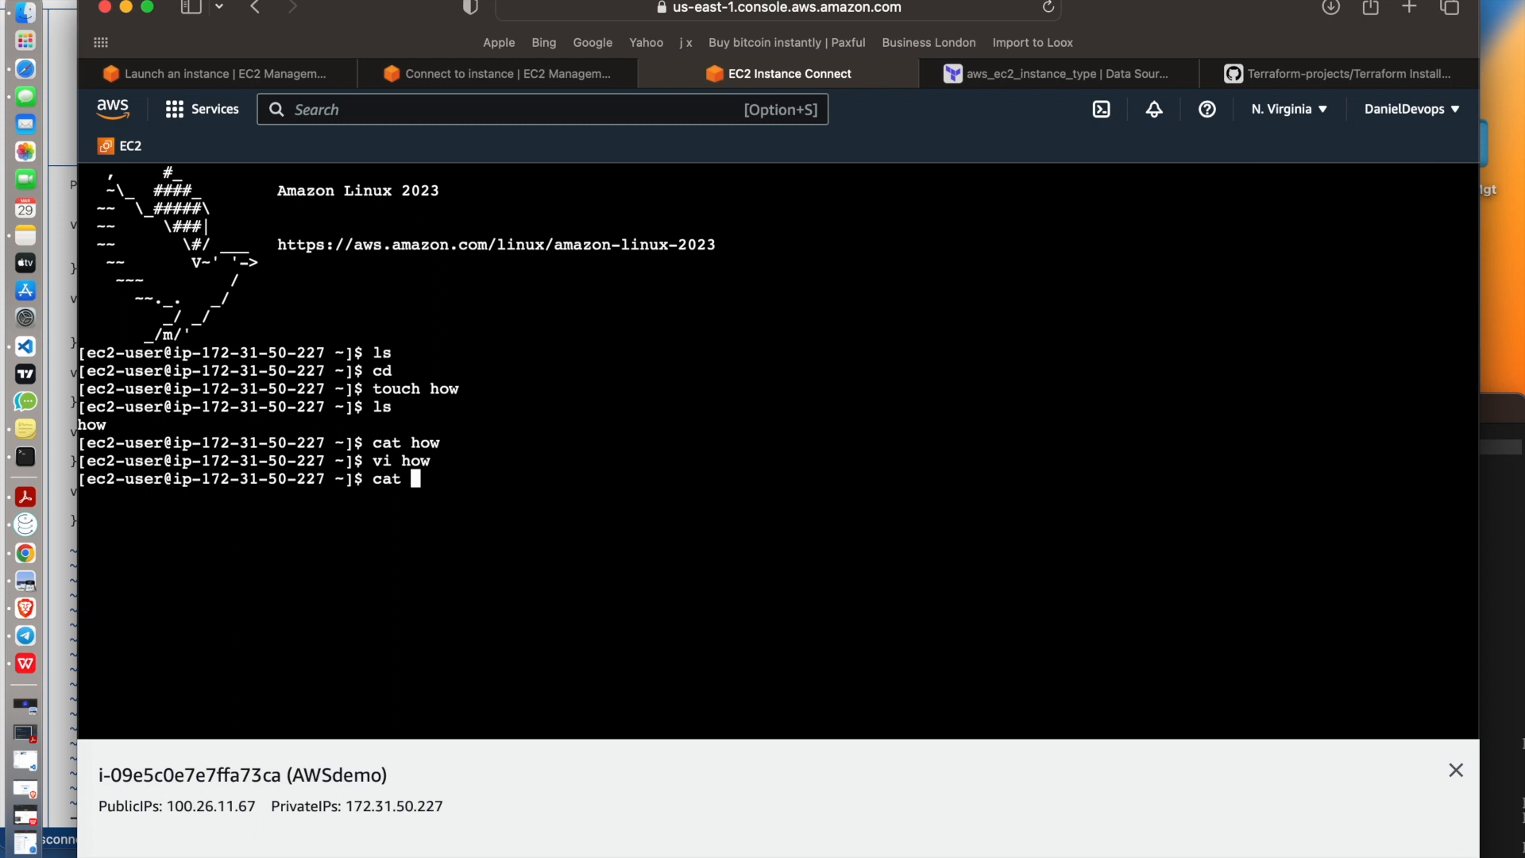
{"action": "type", "text": "how"}
{"action": "key", "text": "Return"}
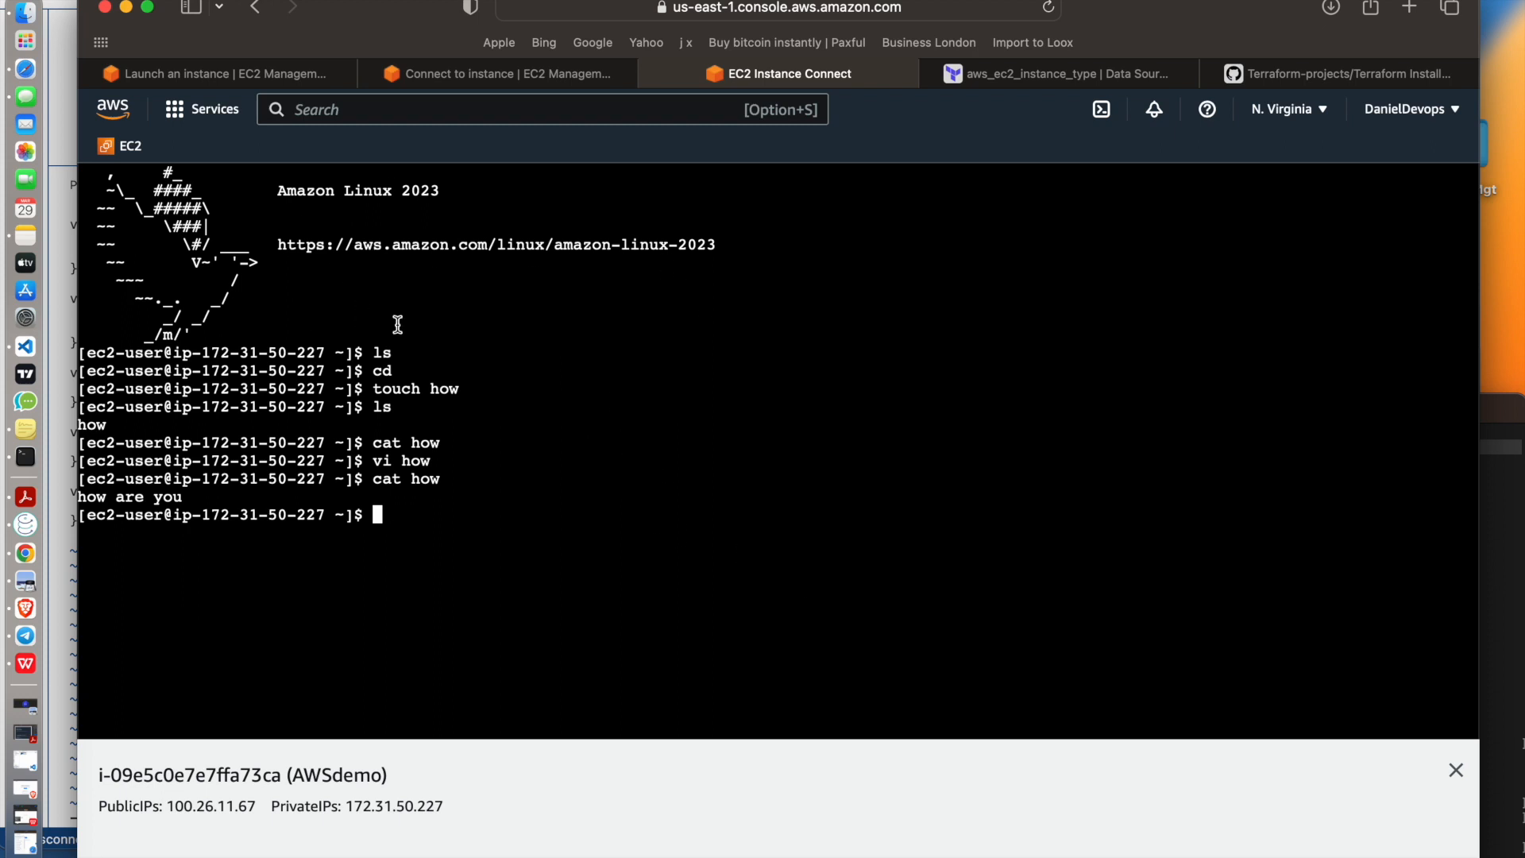
Show the SSH client instructions for AWSdemo, then switch to the local Terminal, clear it and place its window beside the instructions
{"action": "left_click", "coordinate": [519, 73]}
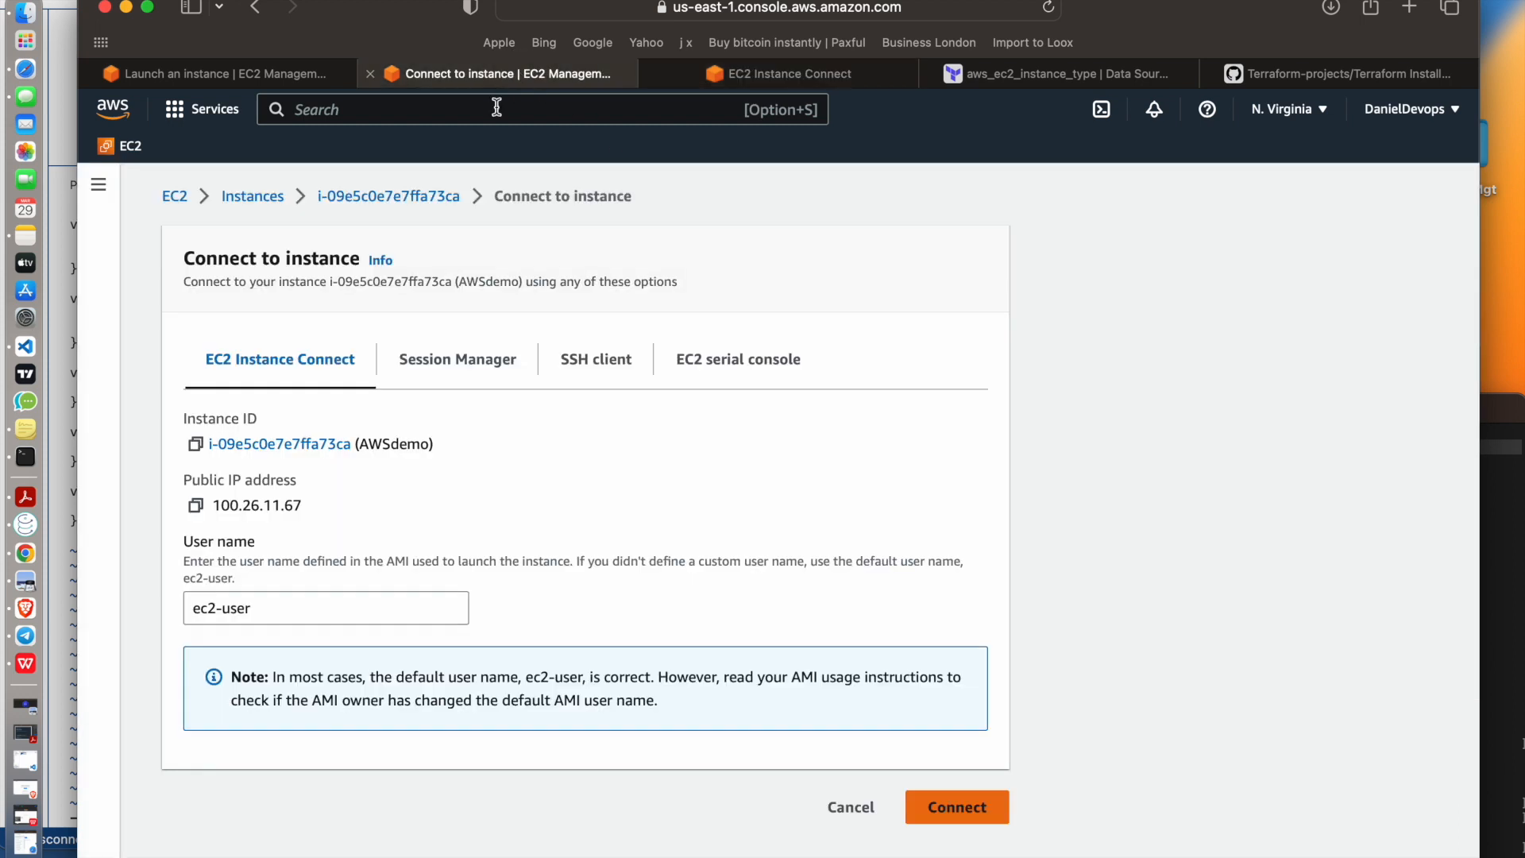
{"action": "left_click", "coordinate": [597, 371]}
{"action": "scroll", "coordinate": [545, 580], "scroll_direction": "down", "scroll_amount": 1}
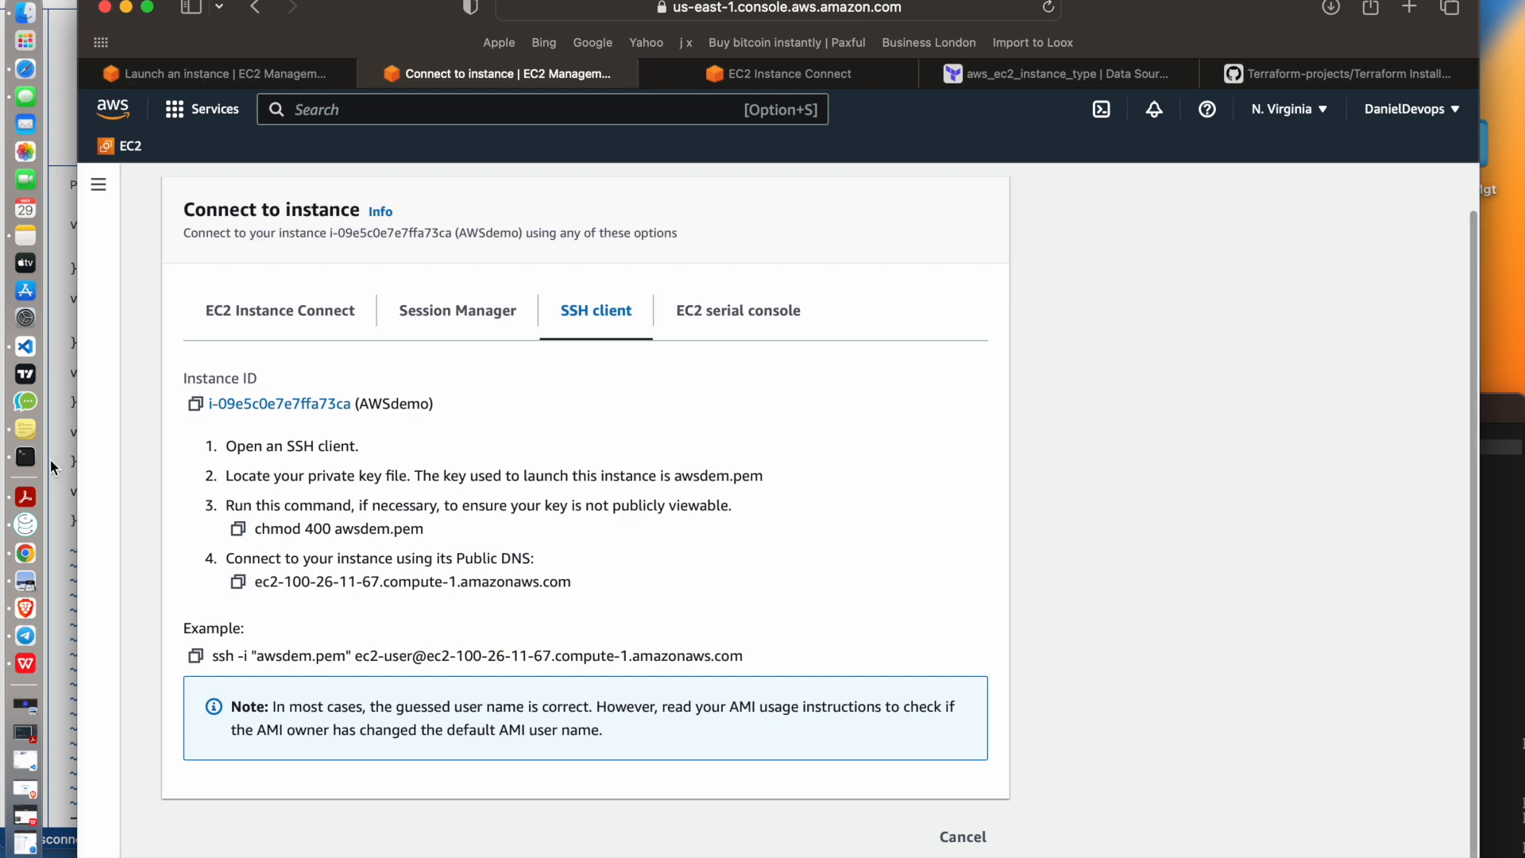
{"action": "left_click", "coordinate": [59, 435]}
{"action": "left_click_drag", "start_coordinate": [1192, 419], "coordinate": [887, 305]}
{"action": "type", "text": "clear"}
{"action": "key", "text": "Return"}
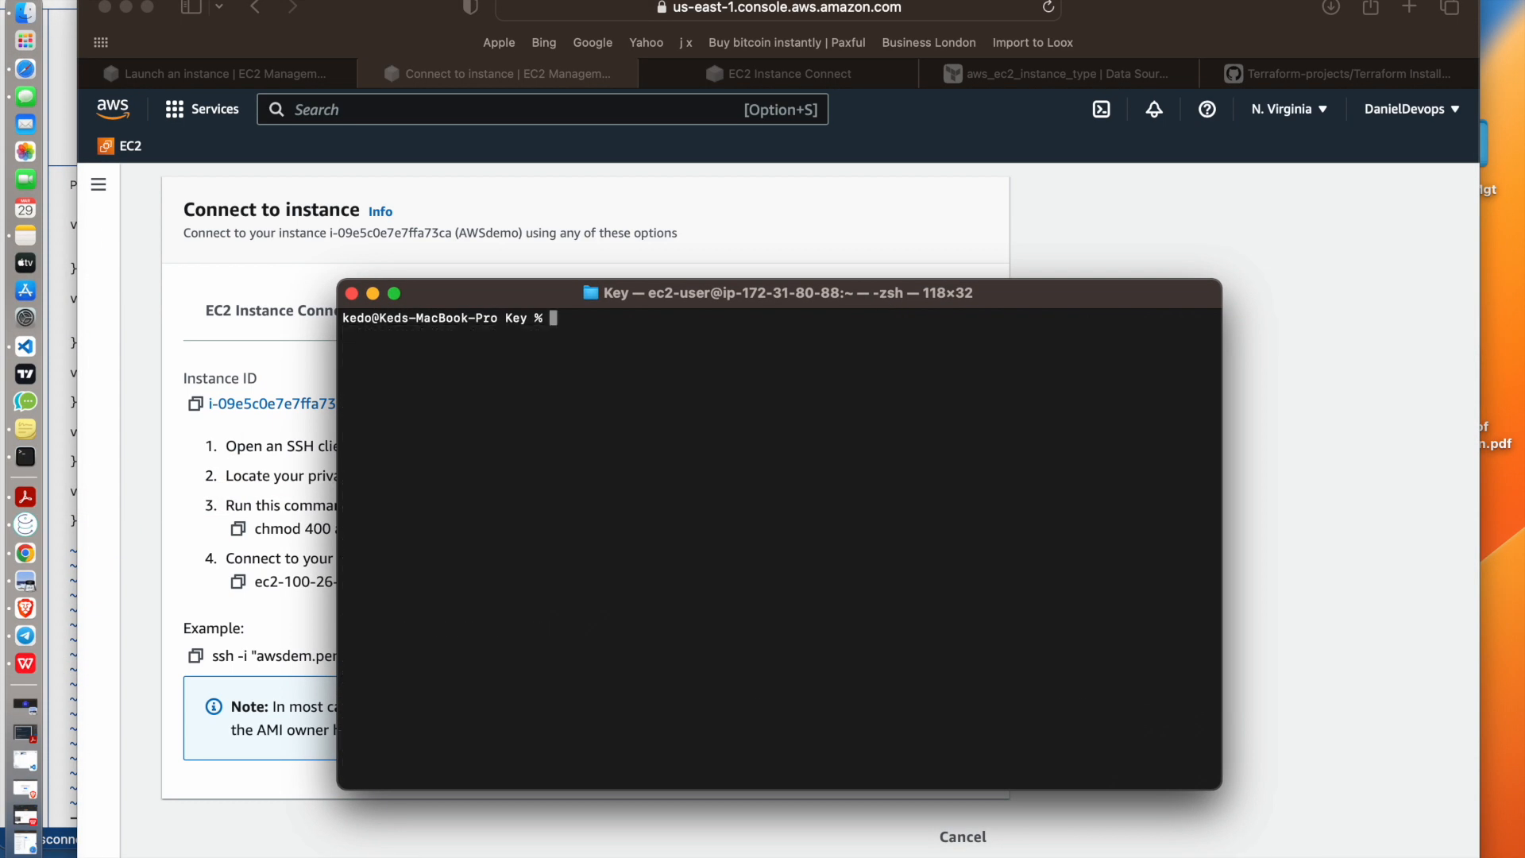
{"action": "left_click", "coordinate": [613, 295]}
{"action": "left_click_drag", "start_coordinate": [613, 295], "coordinate": [820, 275]}
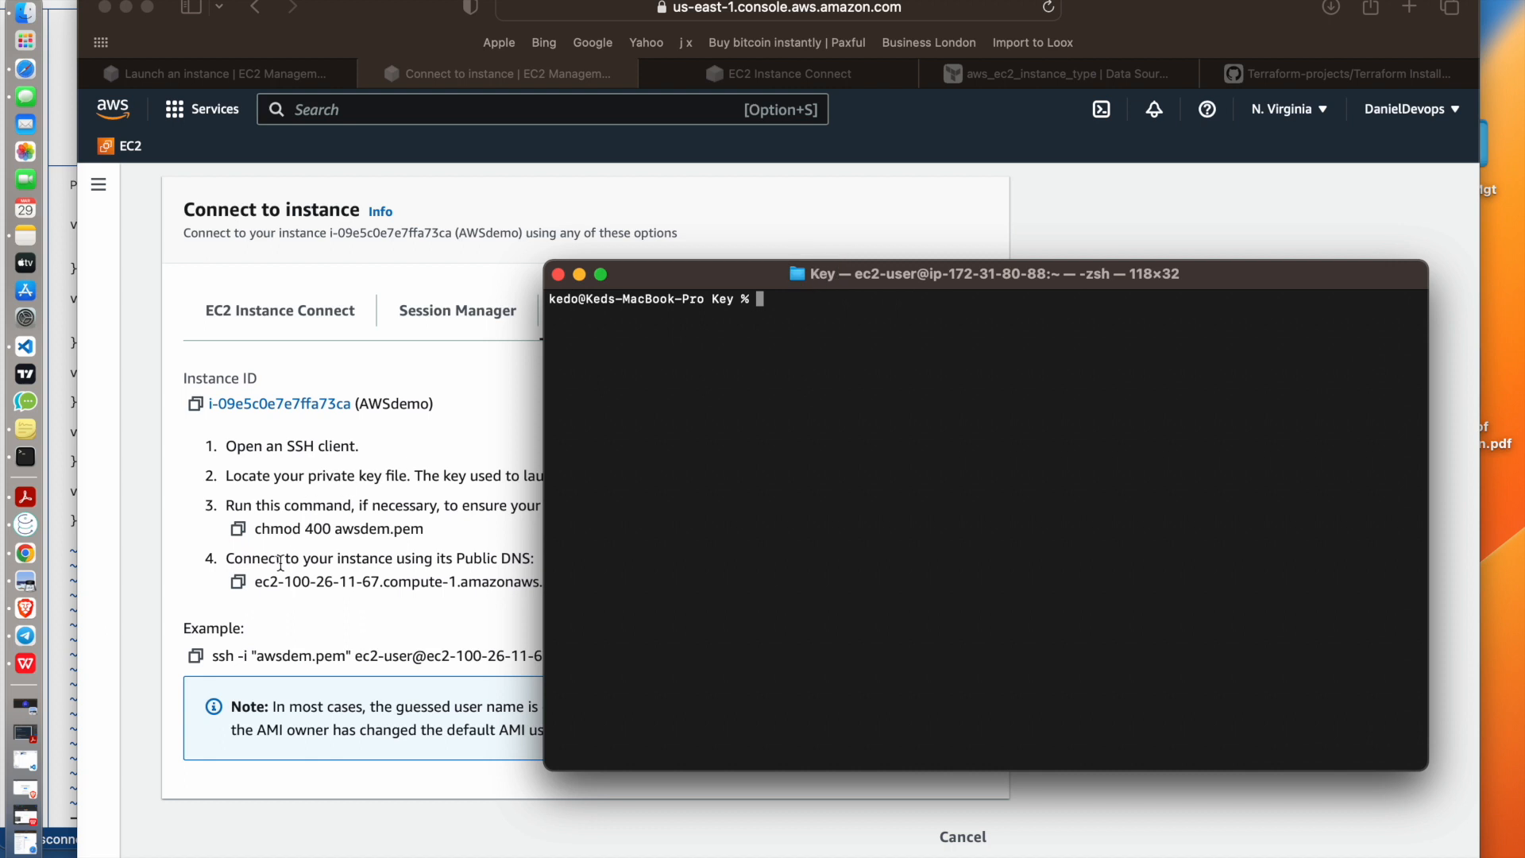
Return to the browser and check its downloads for the awsdem.pem key file
{"action": "left_click", "coordinate": [462, 436]}
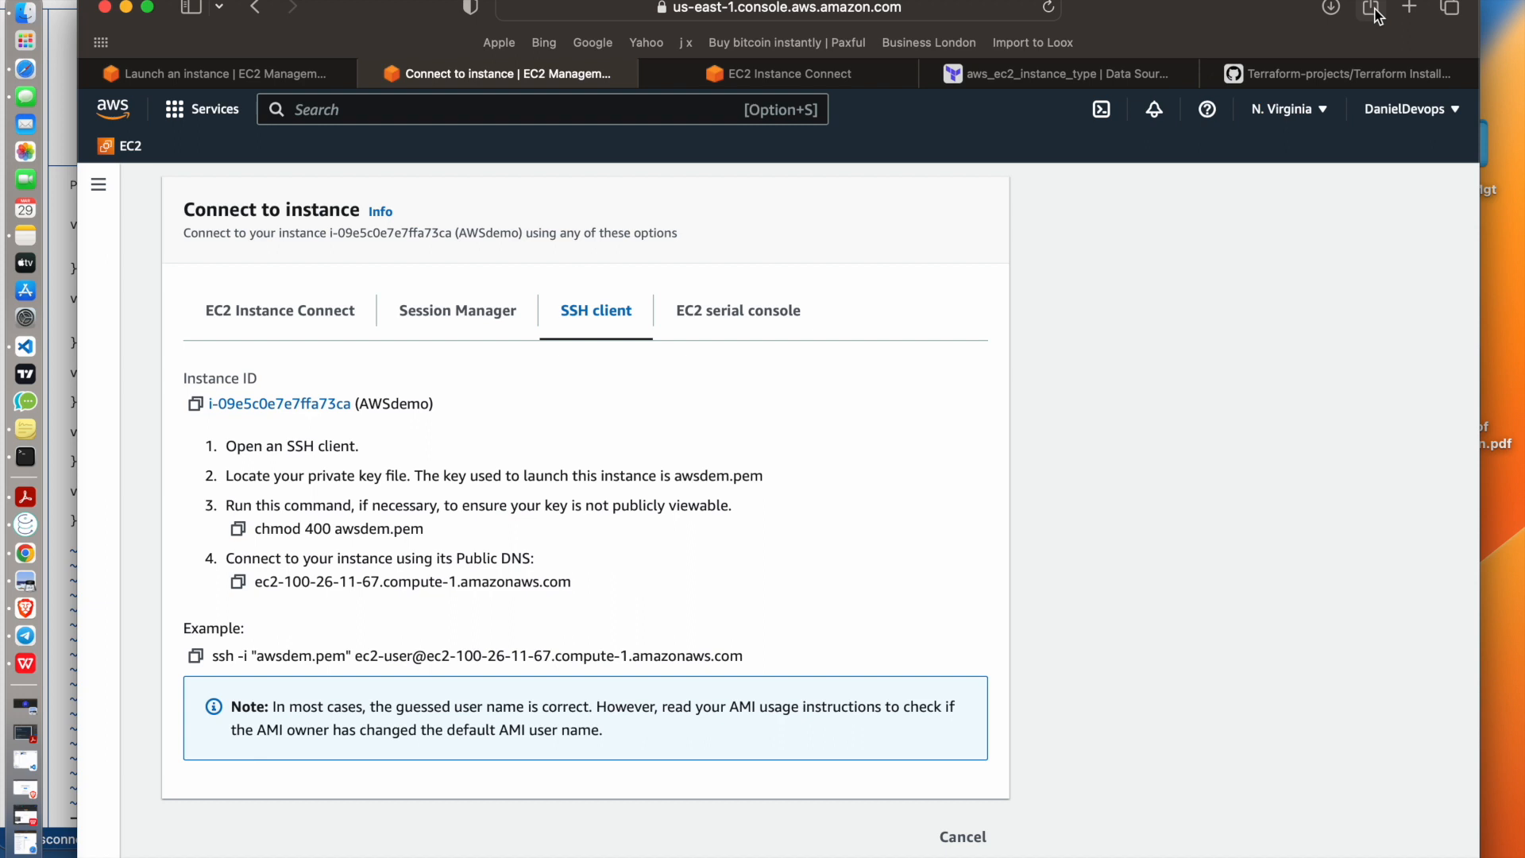
{"action": "left_click", "coordinate": [1331, 8]}
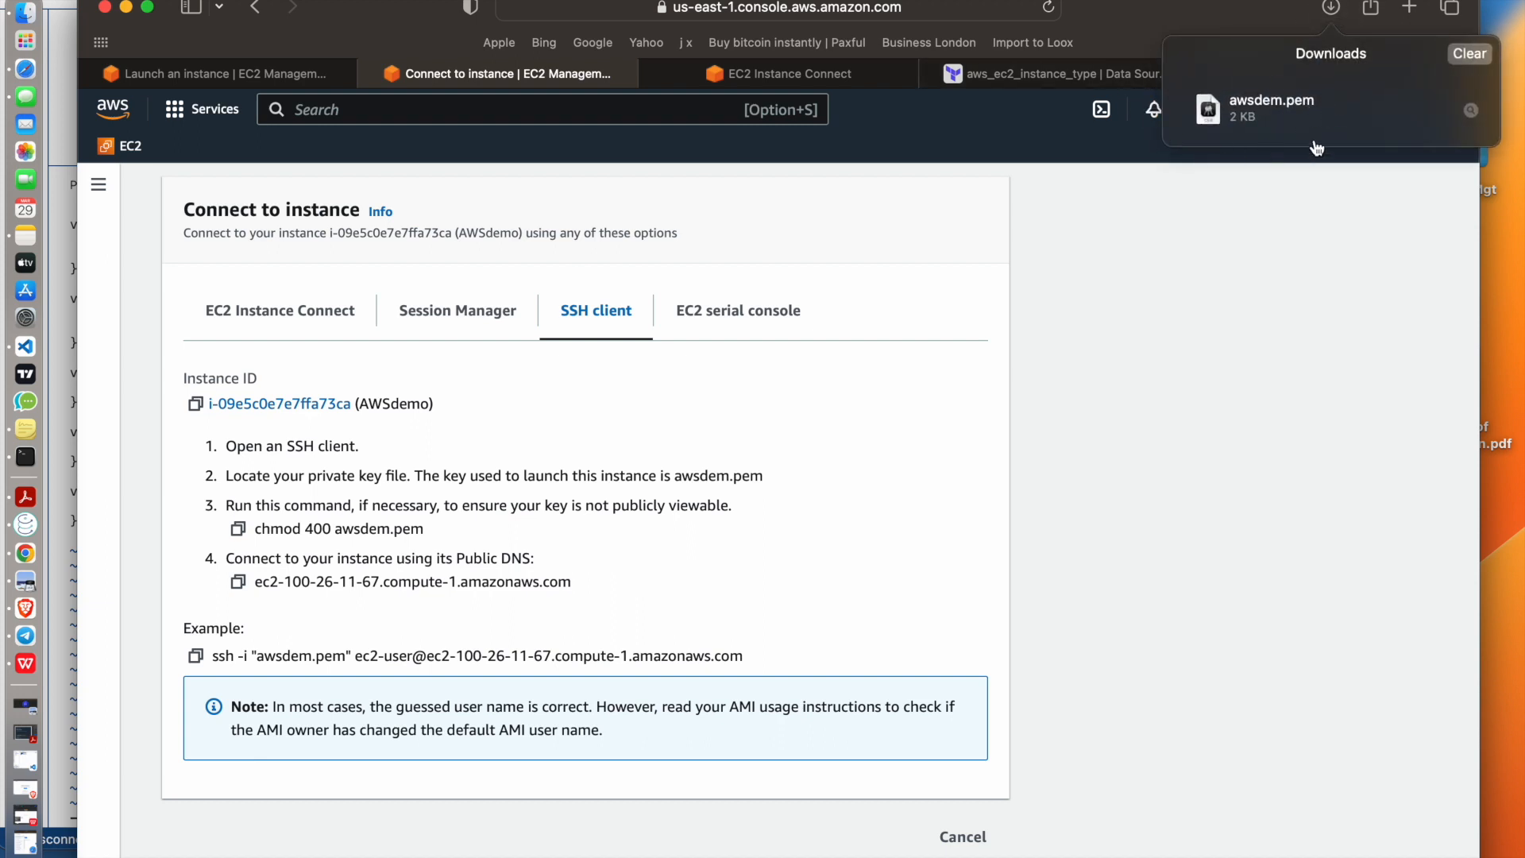
{"action": "left_click", "coordinate": [1145, 426]}
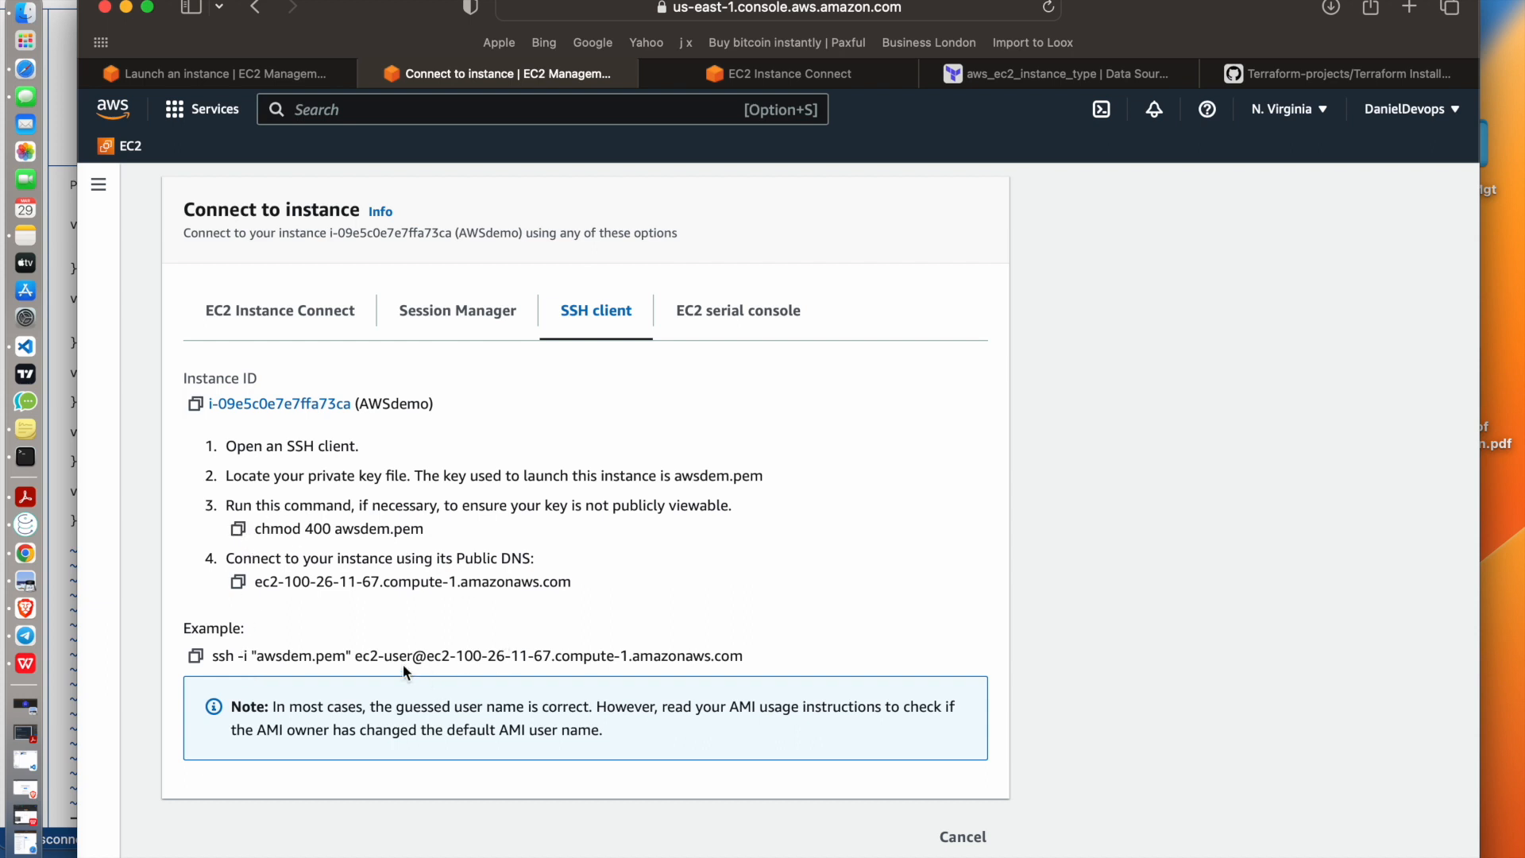
Copy the chmod command from the instructions, go up to the Downloads folder in Terminal and run chmod 400 awsdem.pem
{"action": "left_click", "coordinate": [238, 530]}
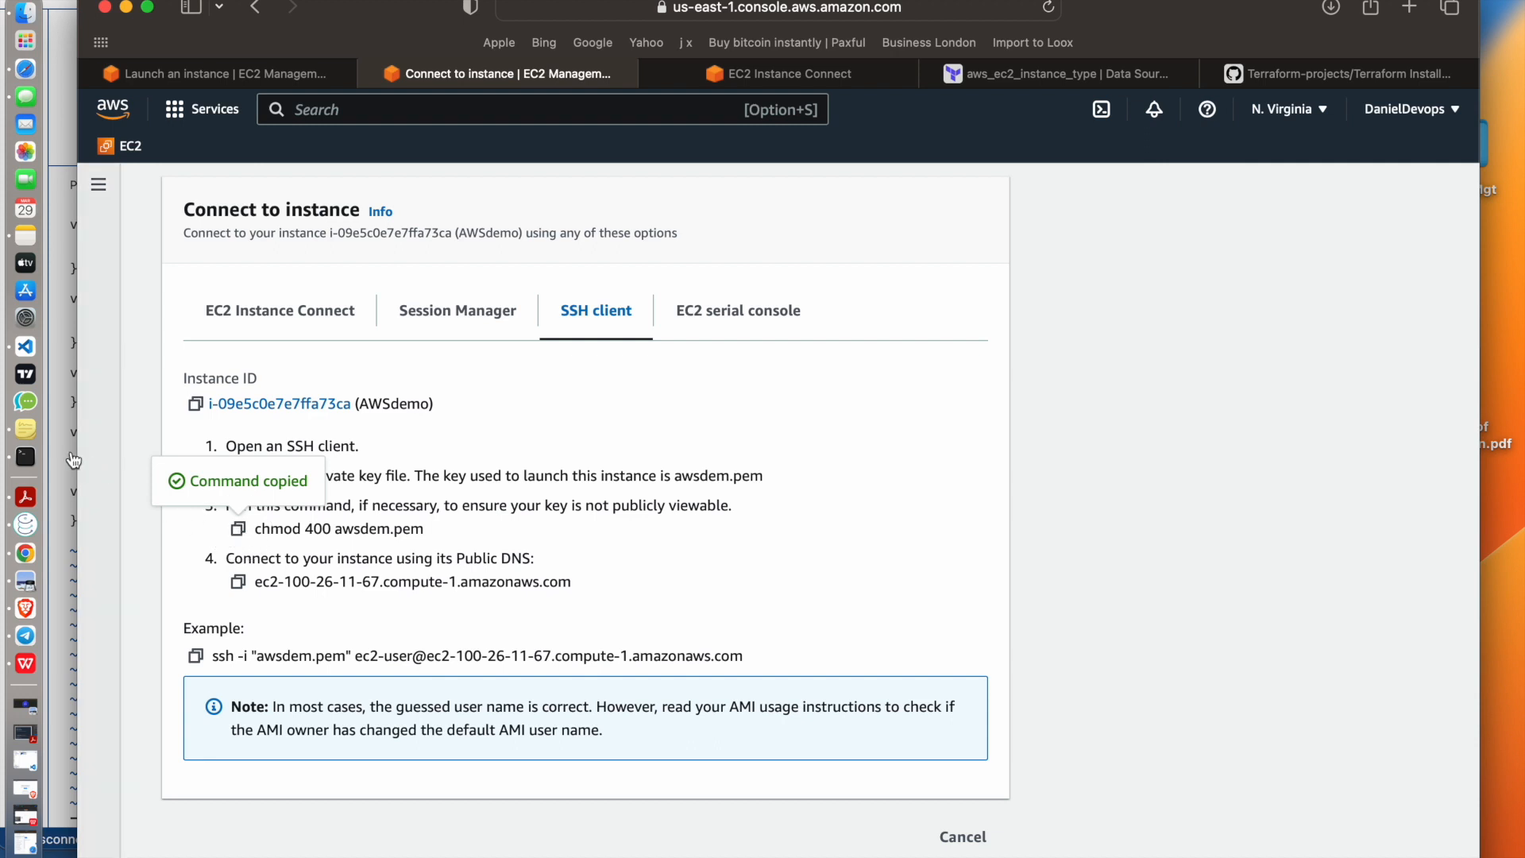
{"action": "left_click", "coordinate": [45, 449]}
{"action": "type", "text": "ls"}
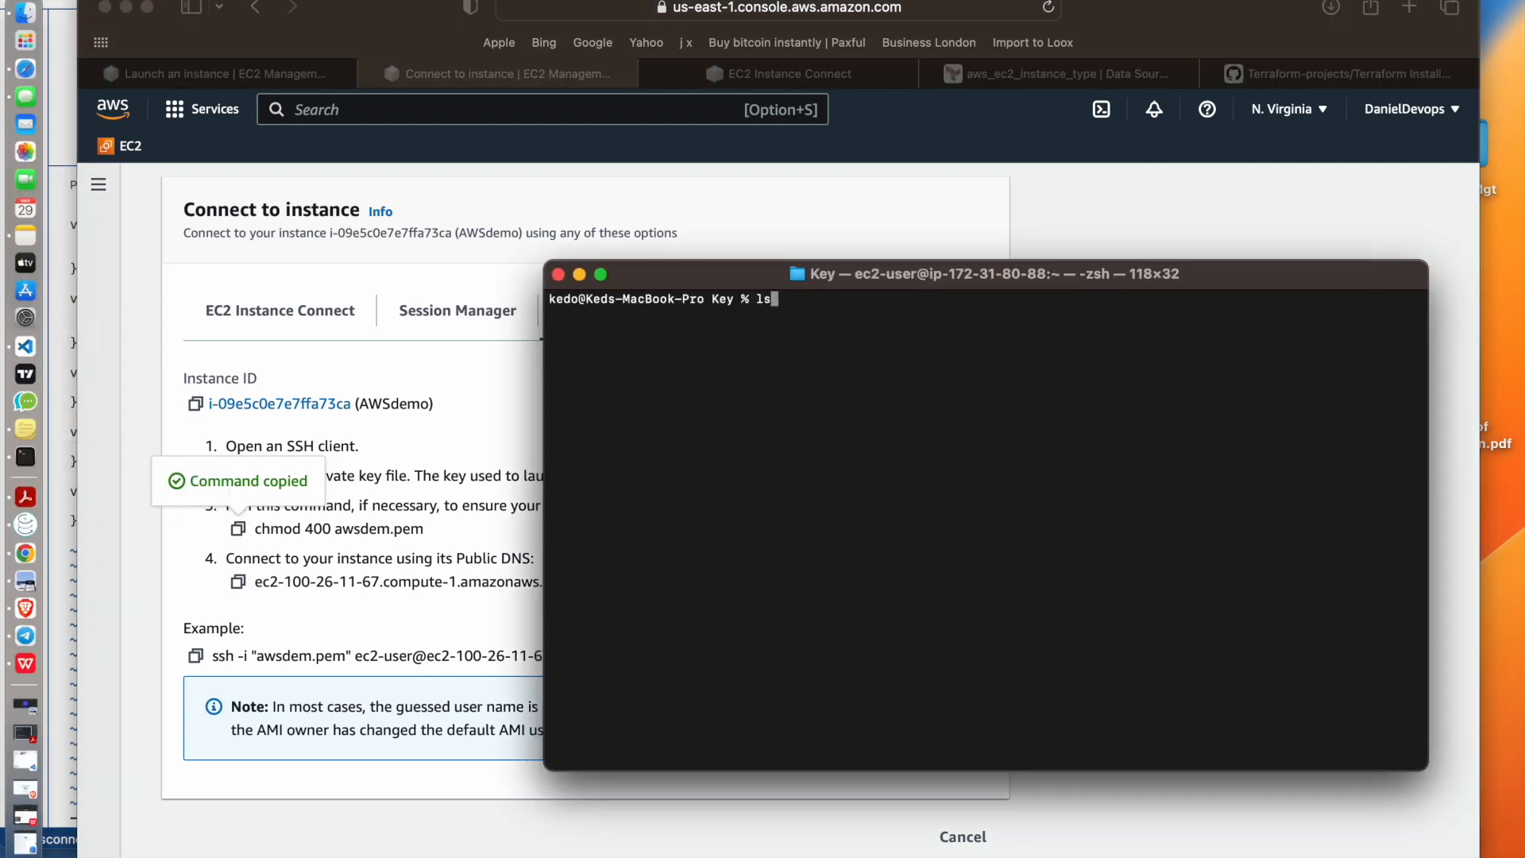
{"action": "key", "text": "Return"}
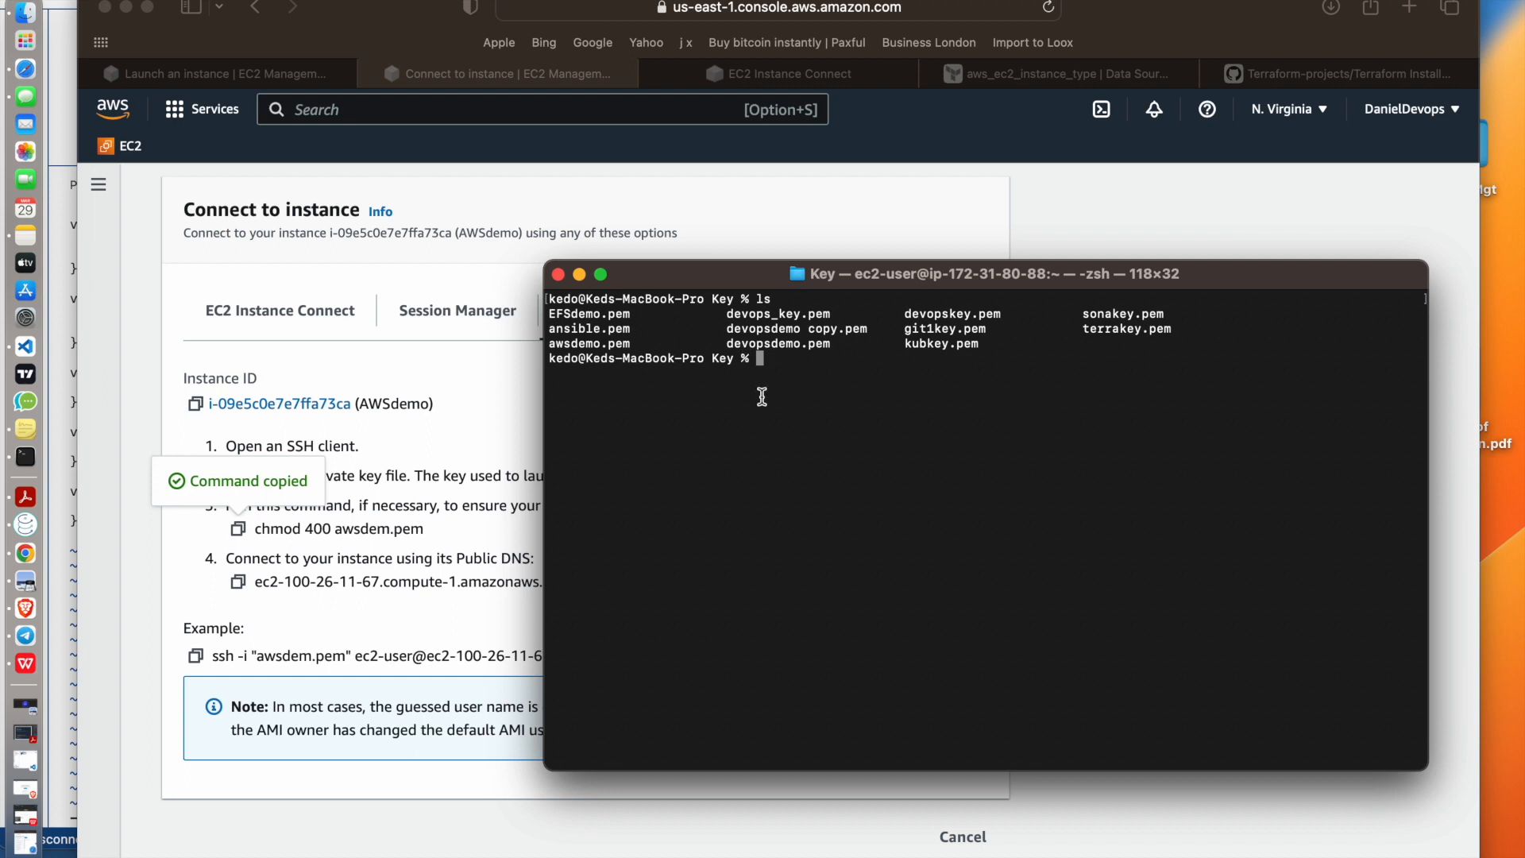
{"action": "type", "text": "cd .."}
{"action": "key", "text": "Return"}
{"action": "type", "text": "ls"}
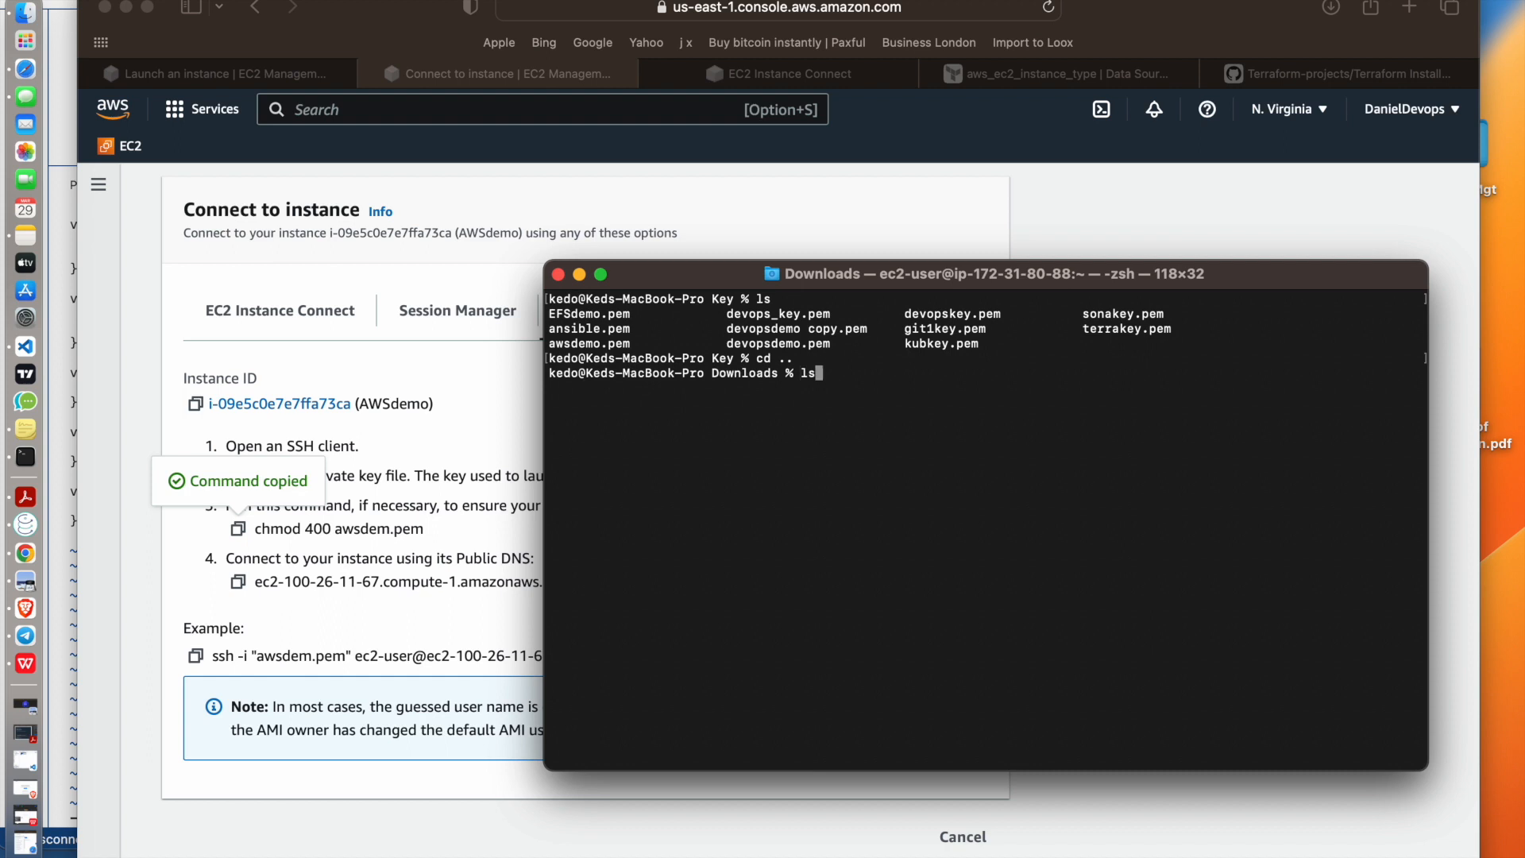
{"action": "key", "text": "Return"}
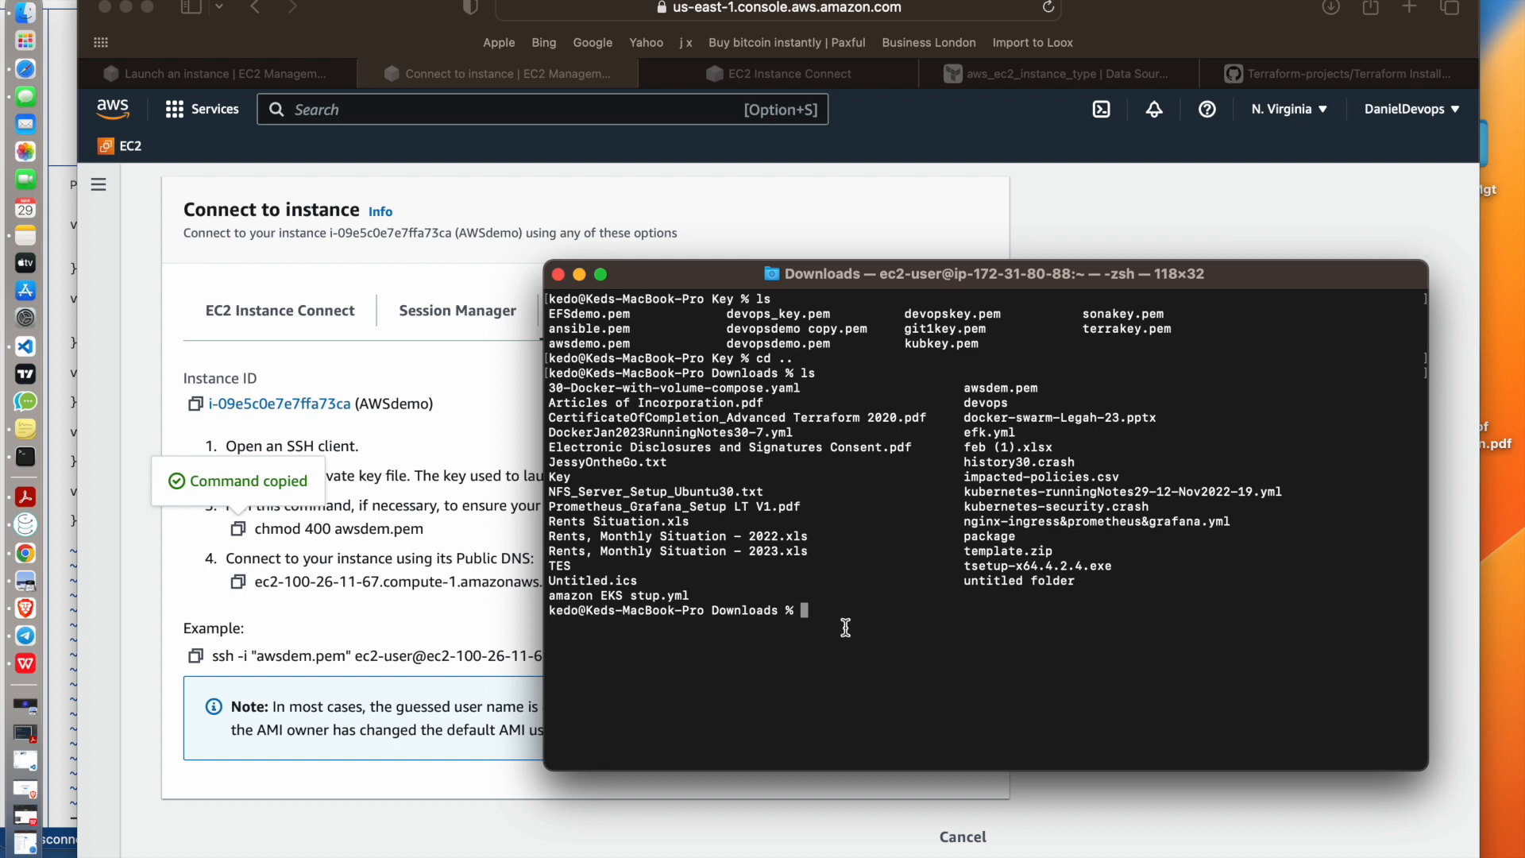
{"action": "key", "text": "super+v"}
{"action": "key", "text": "Return"}
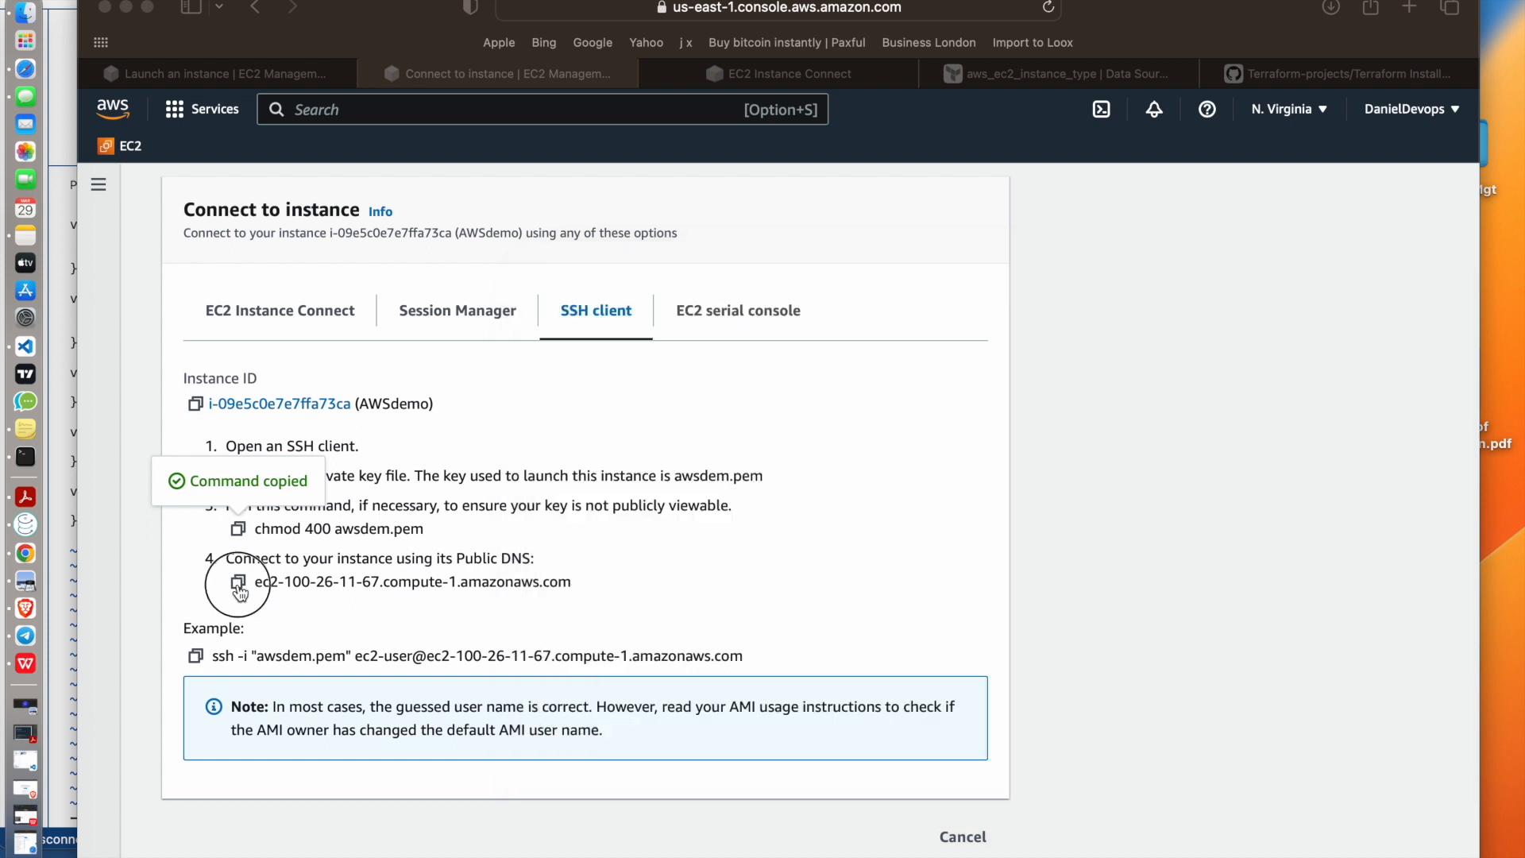
Copy the example ssh command for awsdem.pem, run it in Terminal, accept the host with yes and clear the remote session's screen
{"action": "left_click", "coordinate": [238, 586]}
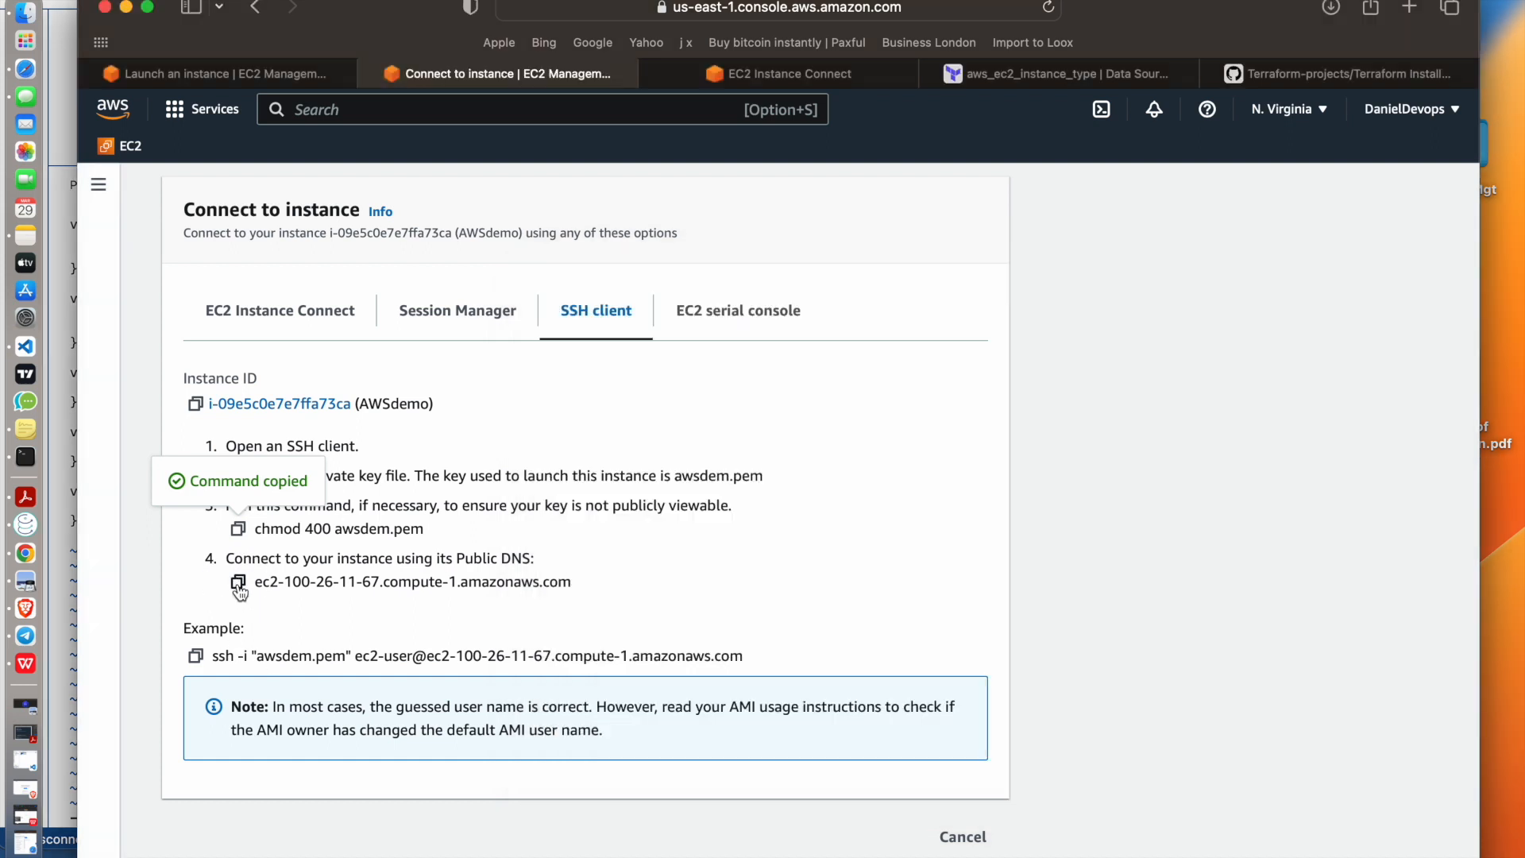
{"action": "left_click", "coordinate": [239, 587]}
{"action": "left_click", "coordinate": [196, 656]}
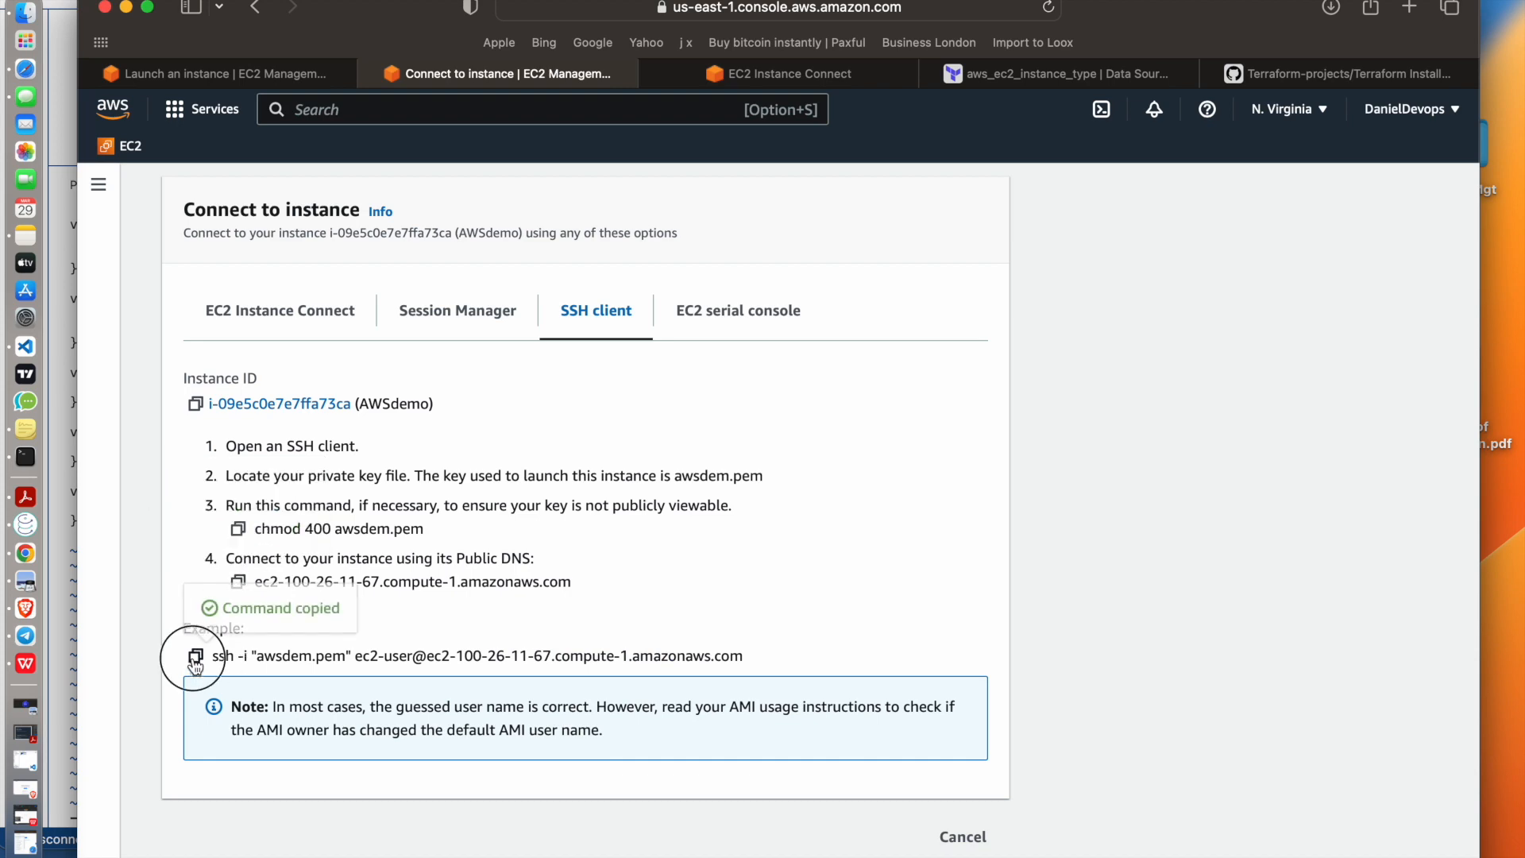
{"action": "key", "text": "super+Tab"}
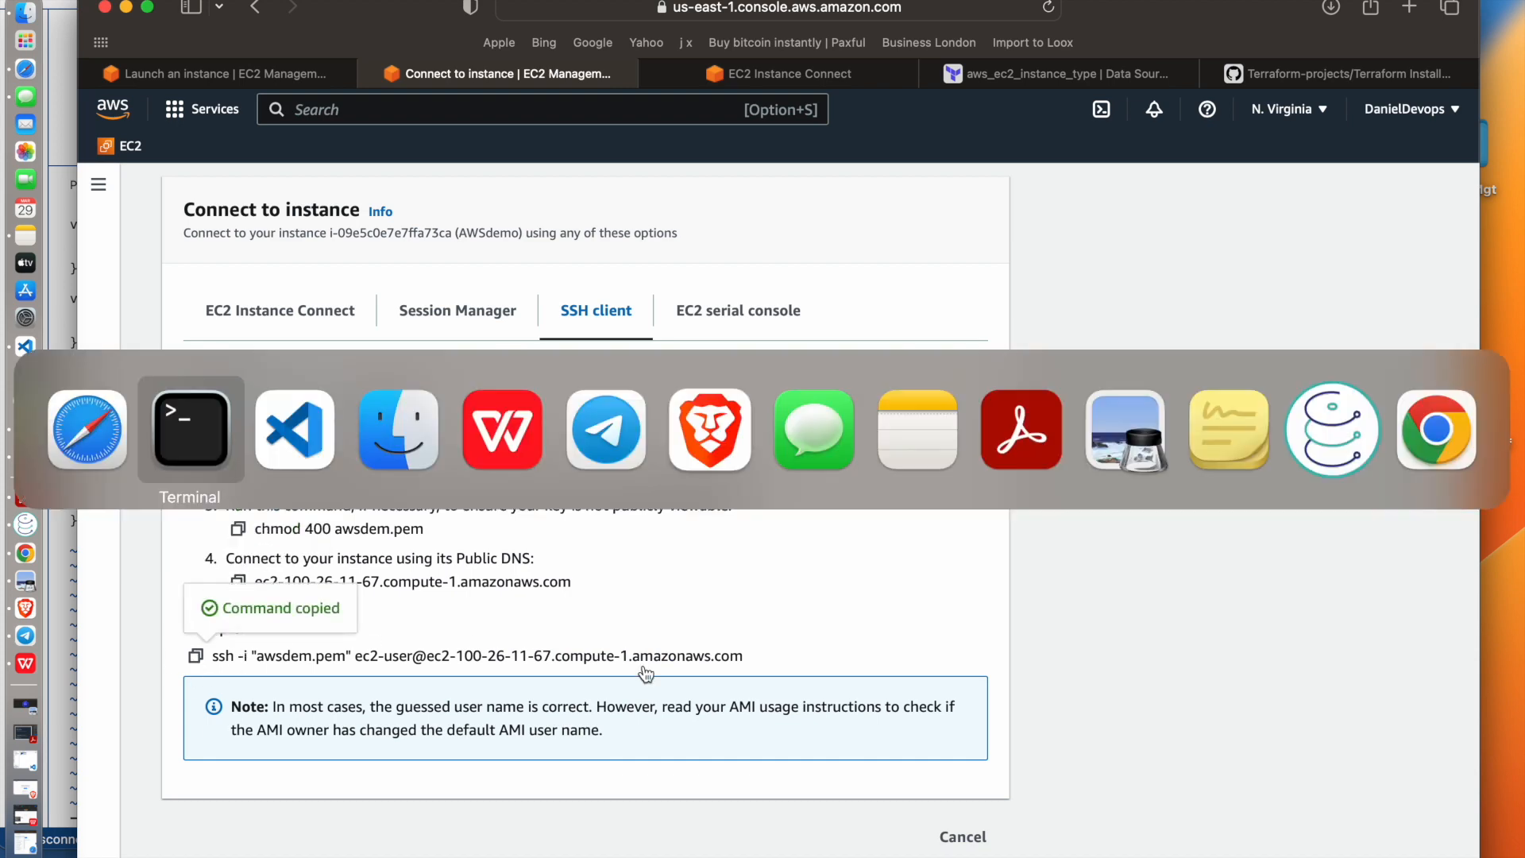
{"action": "key", "text": "super+v"}
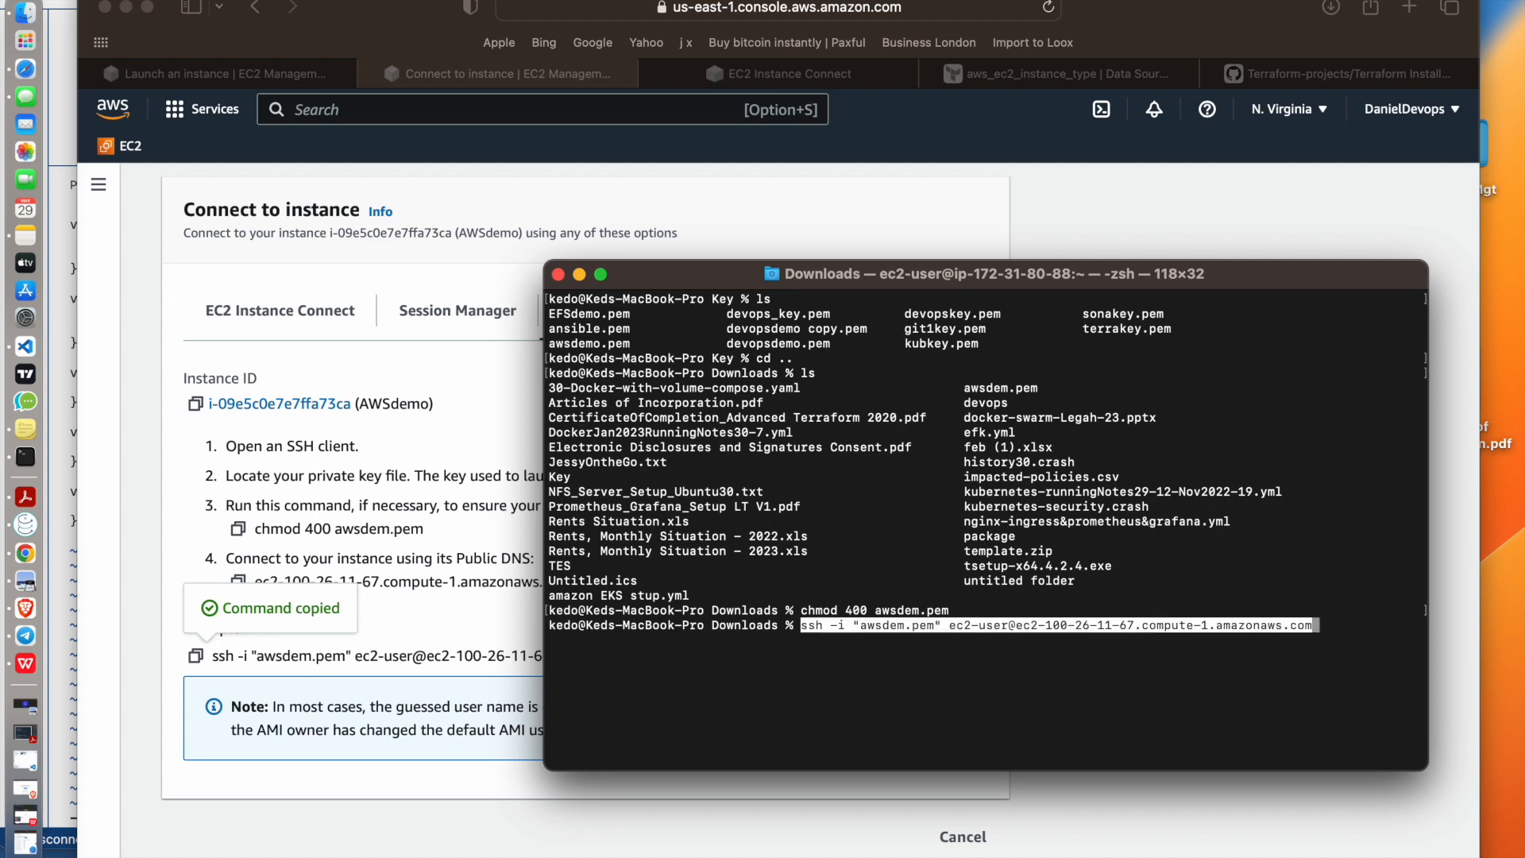
{"action": "key", "text": "Return"}
{"action": "type", "text": "yes"}
{"action": "key", "text": "Return"}
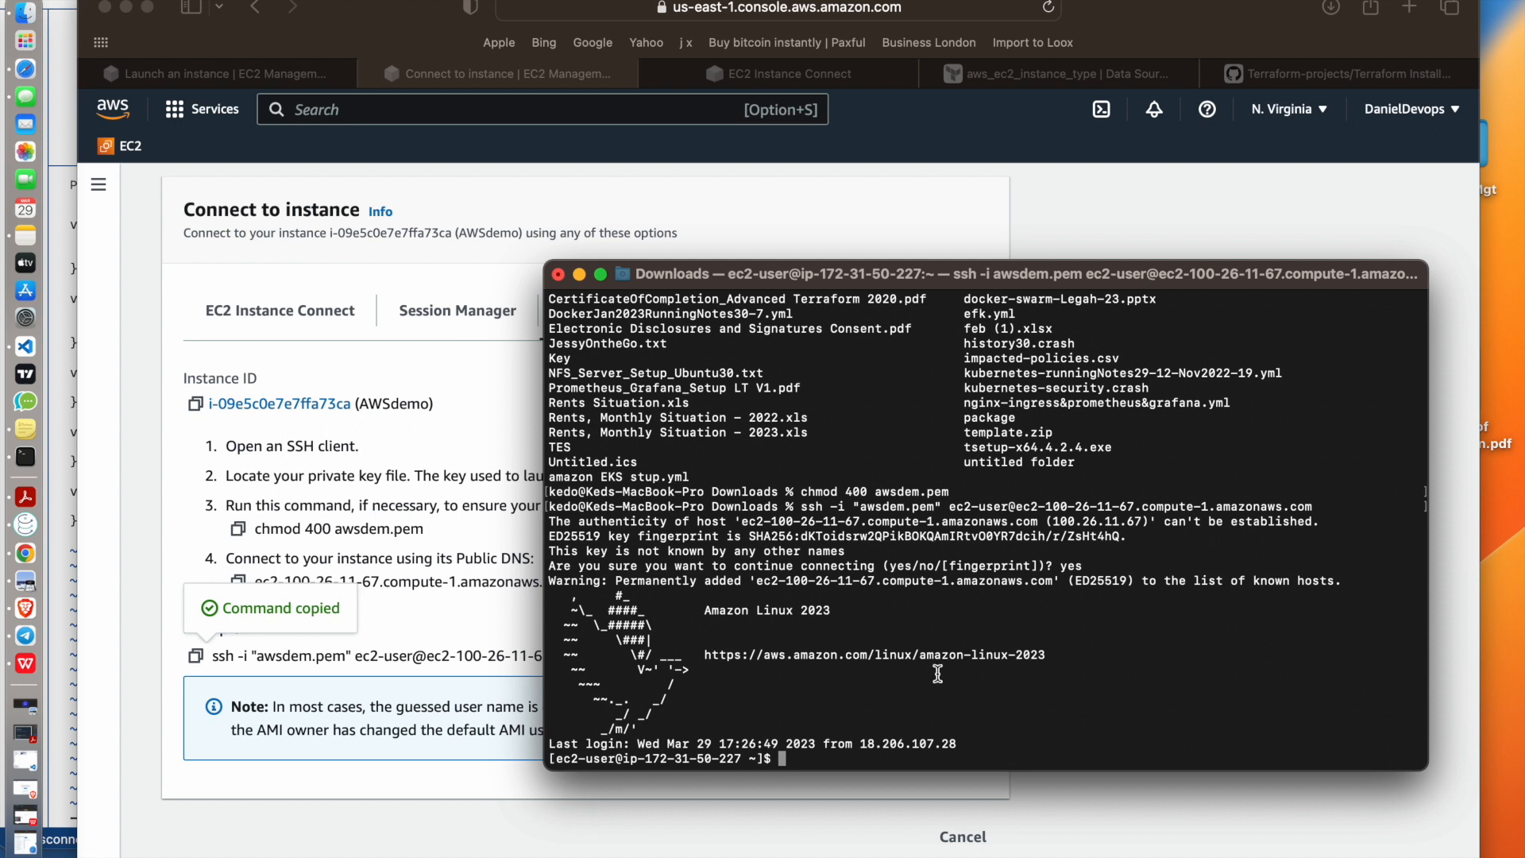
{"action": "type", "text": "clear"}
{"action": "key", "text": "Return"}
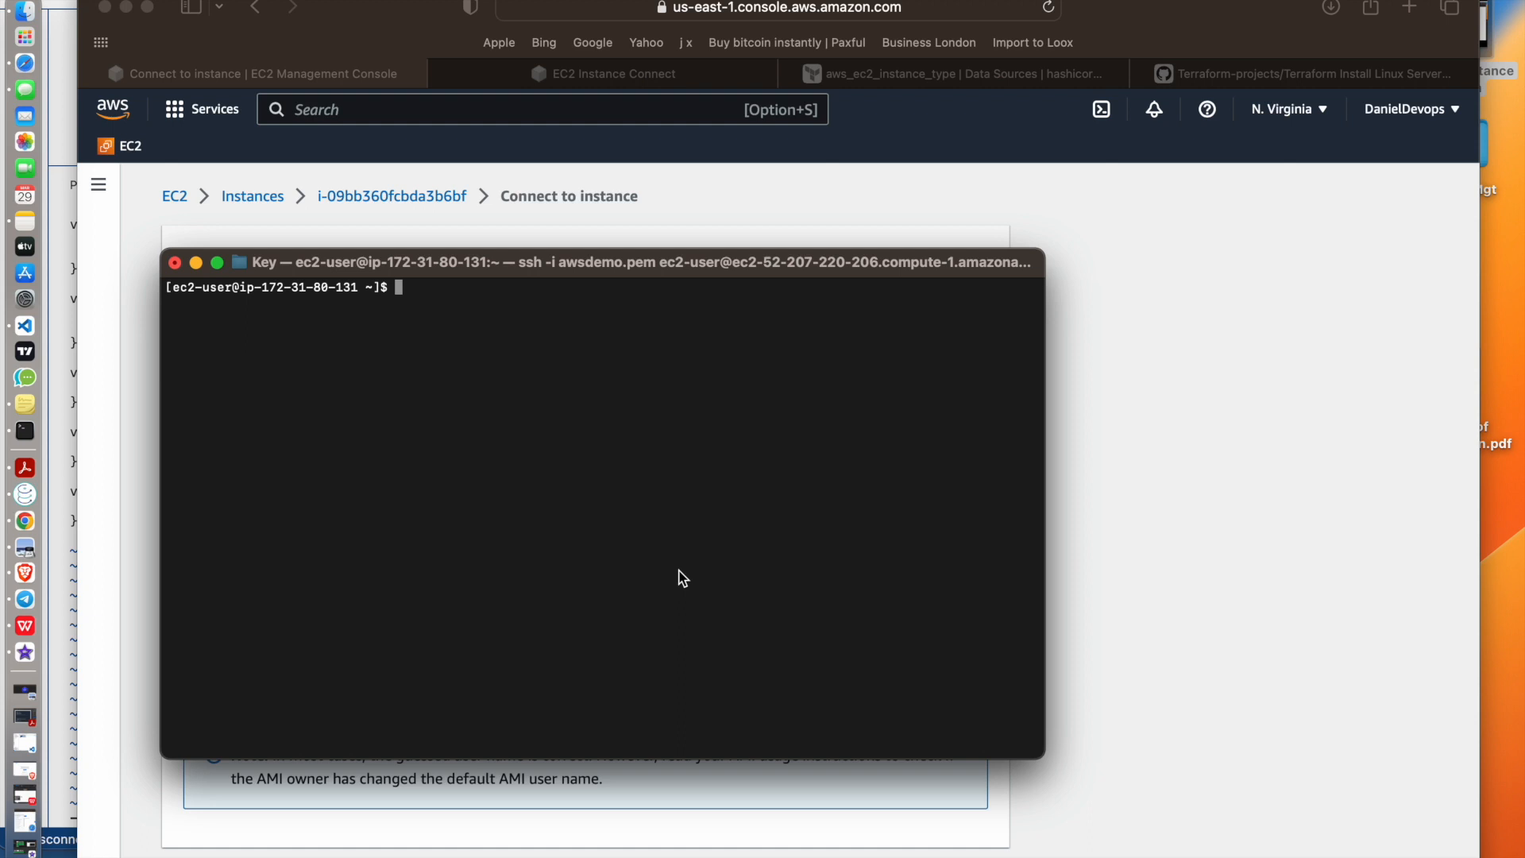
List the remote home directory over SSH and print the contents of the how file
{"action": "type", "text": "ls"}
{"action": "key", "text": "Return"}
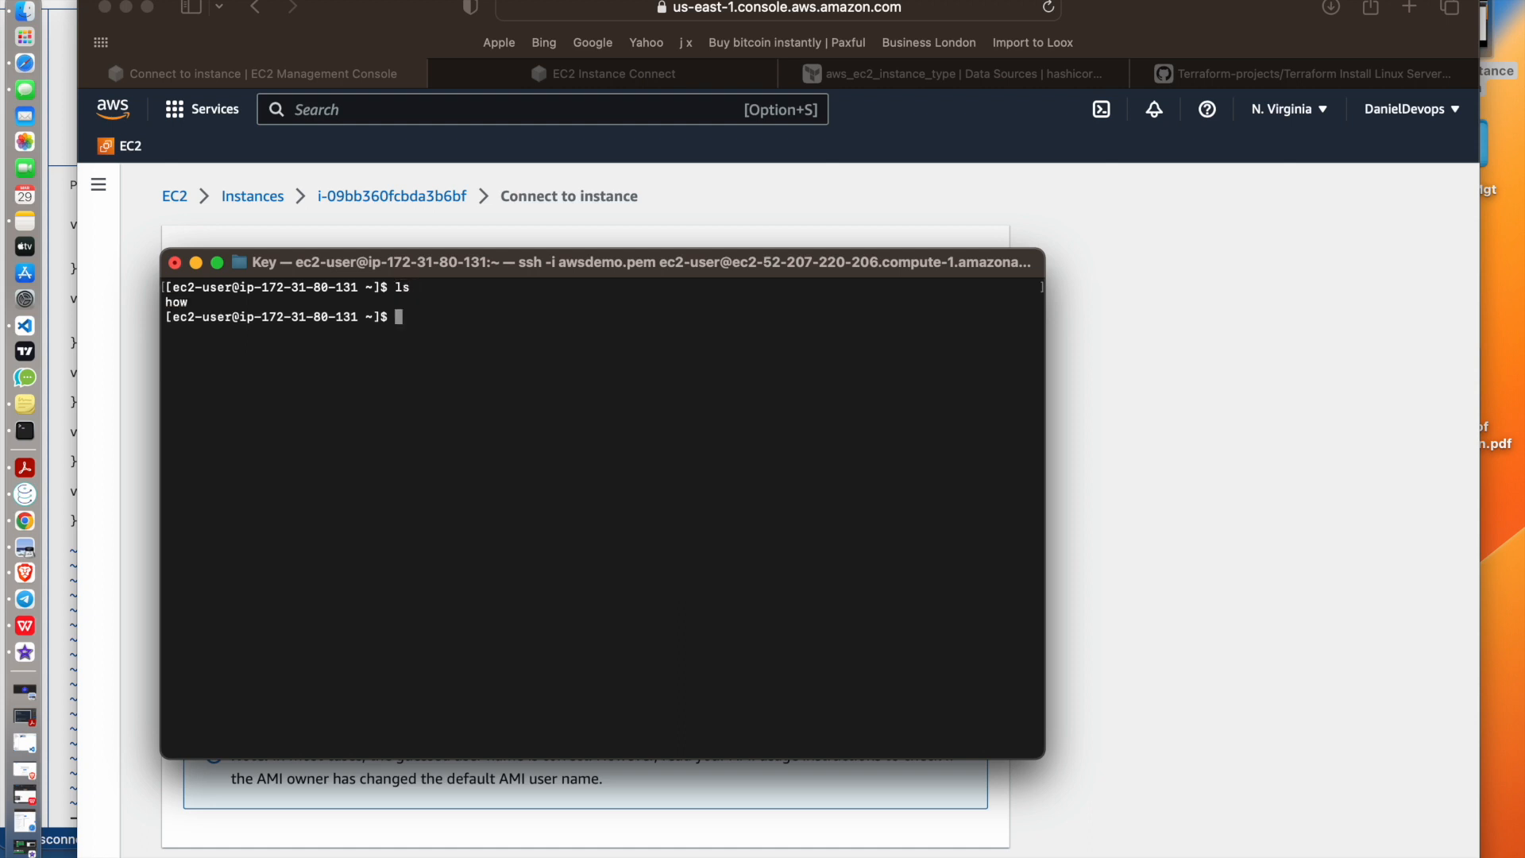
{"action": "type", "text": "cat how"}
{"action": "key", "text": "Return"}
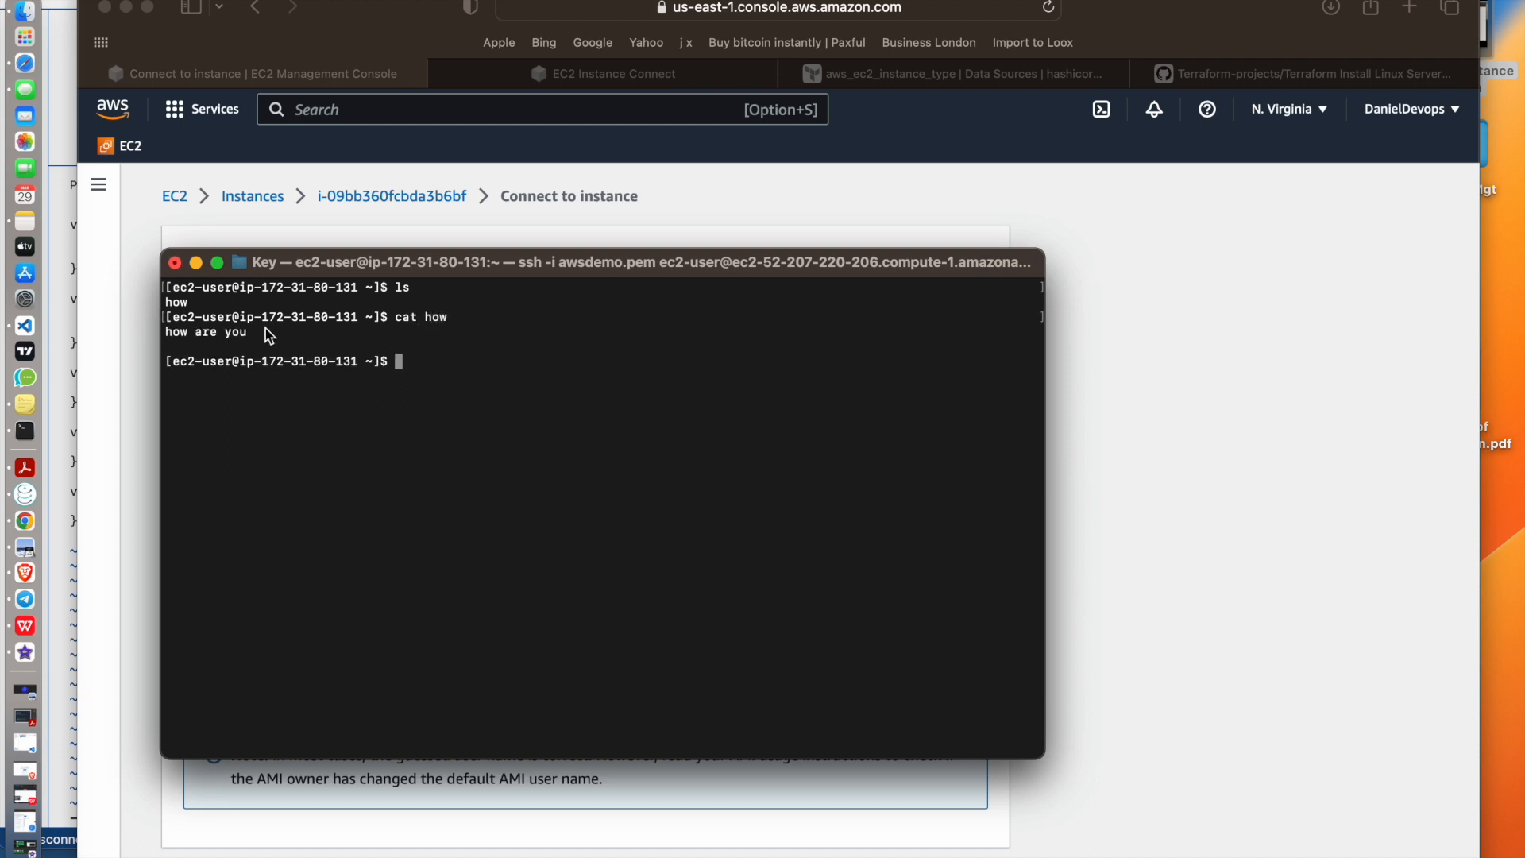